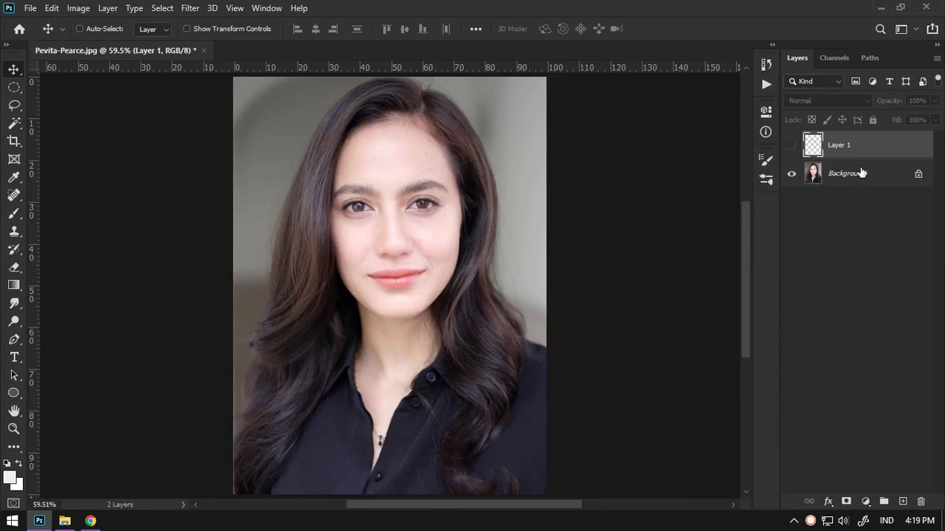
Step: Duplicate the Background layer as 'bg', leaving sketch Layer 1 hidden
drag(860, 173, 899, 496)
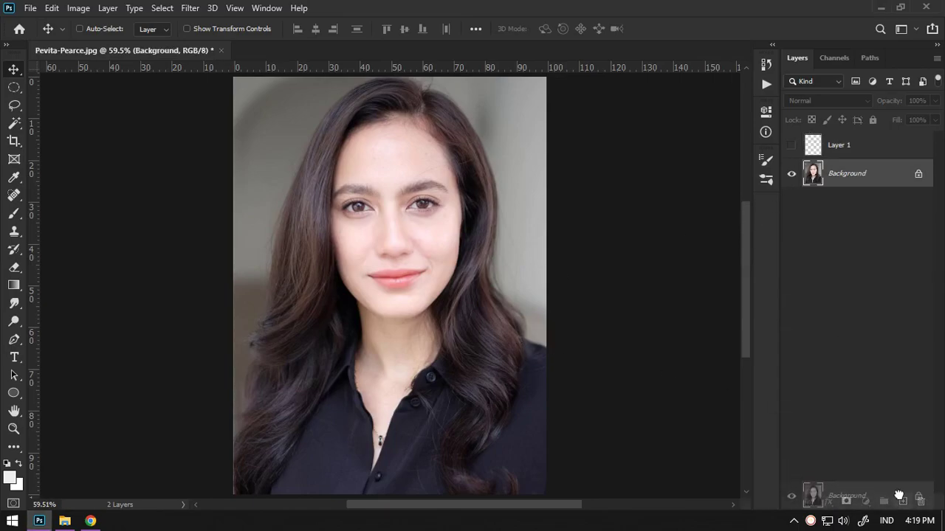
drag(901, 496, 902, 500)
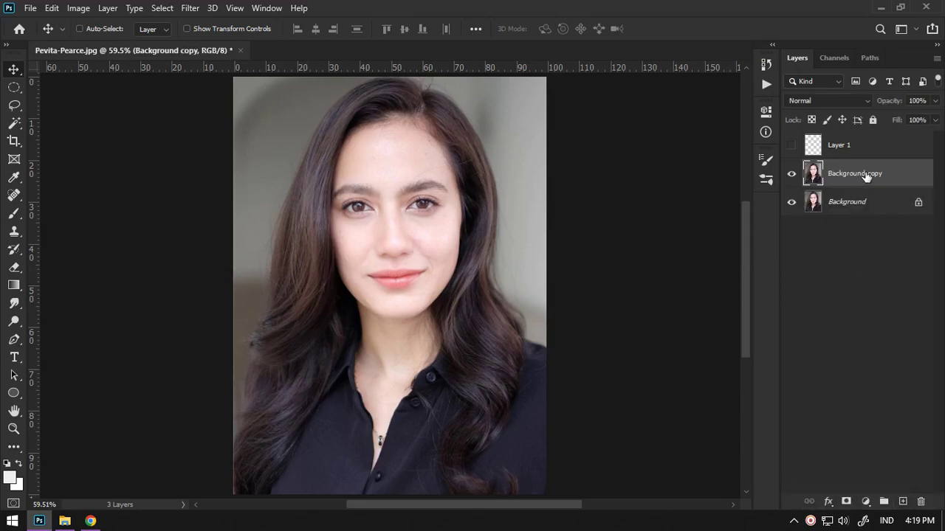
text(bg)
key(Return)
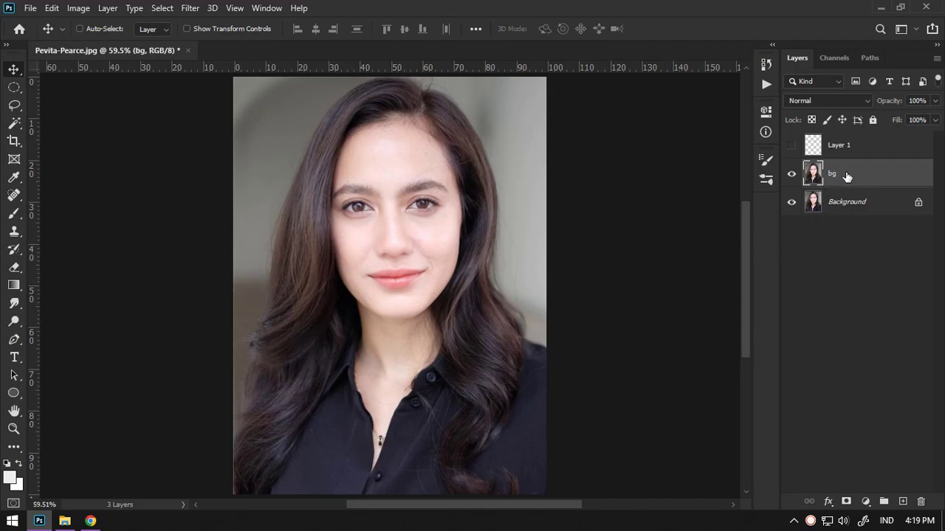
click(790, 144)
click(11, 195)
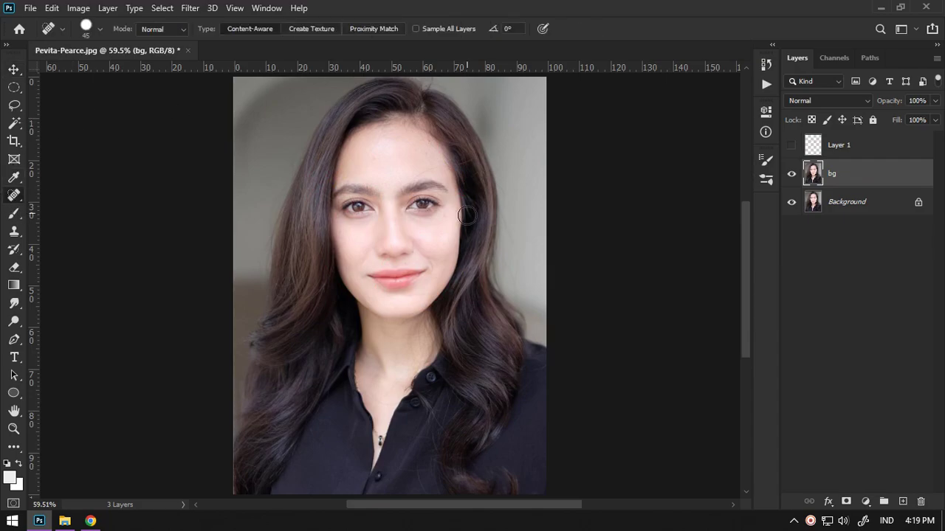
Step: Spot-heal away both eyes, the left eyebrow and leftover marks around the eyes
scroll(444, 214, up, 2)
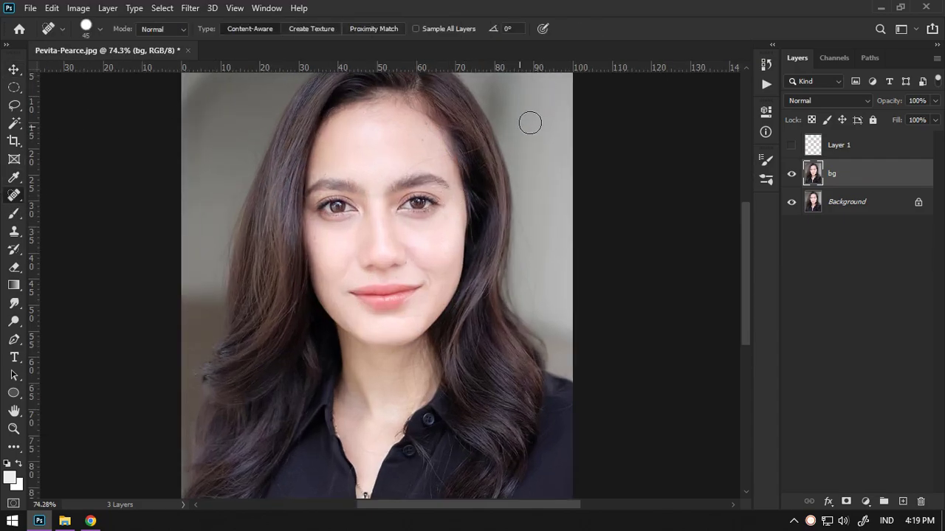
drag(423, 185, 483, 162)
mouse_move(369, 207)
mouse_down()
mouse_move(413, 223)
mouse_move(465, 216)
mouse_move(384, 192)
mouse_move(344, 321)
mouse_move(405, 354)
mouse_move(308, 362)
mouse_move(423, 352)
mouse_up()
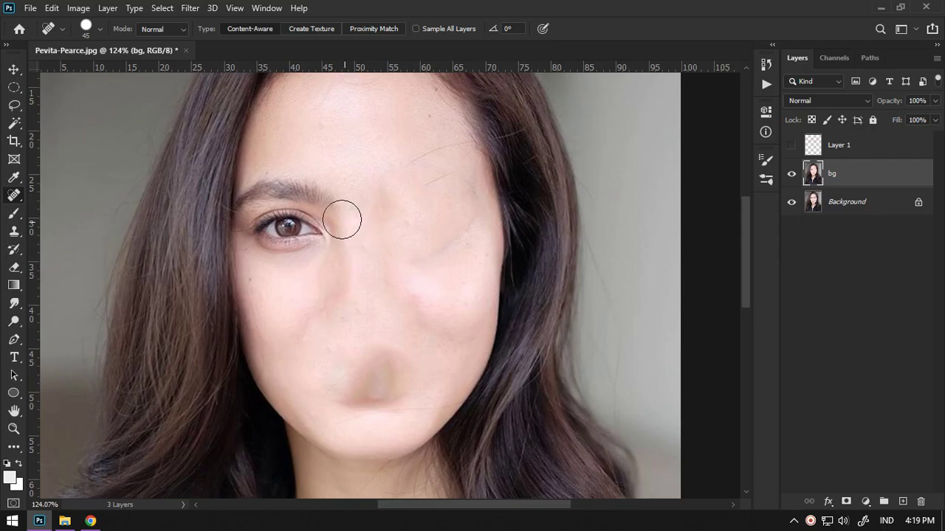
drag(276, 231, 303, 231)
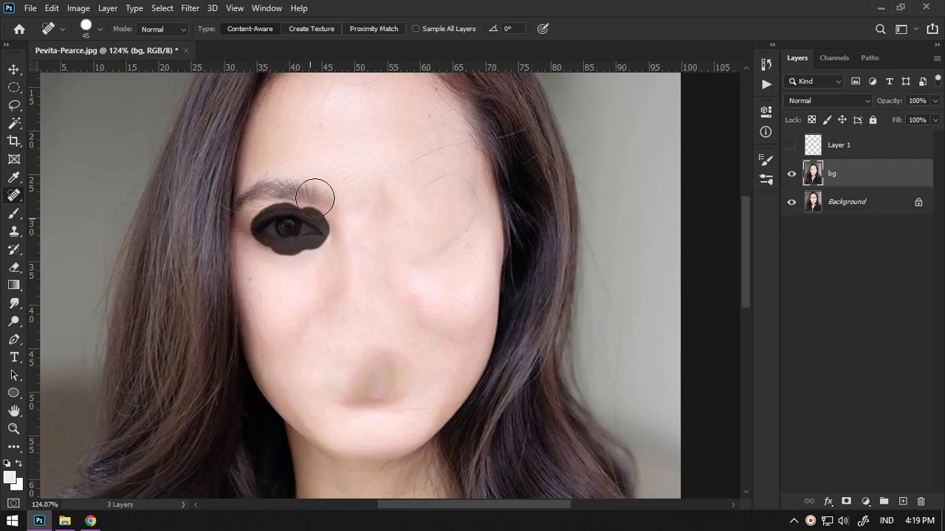
mouse_move(303, 195)
mouse_down()
mouse_move(272, 193)
mouse_move(255, 247)
mouse_move(319, 213)
mouse_move(334, 230)
mouse_up()
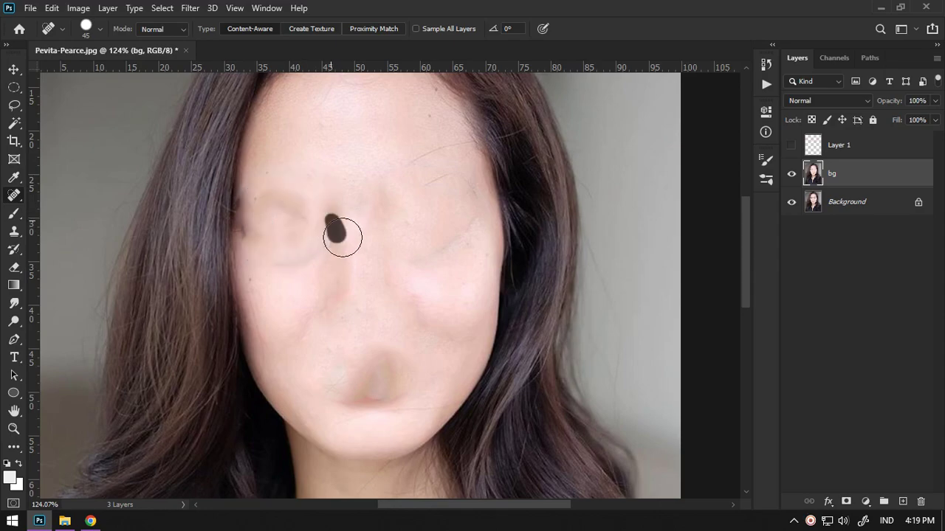
click(248, 229)
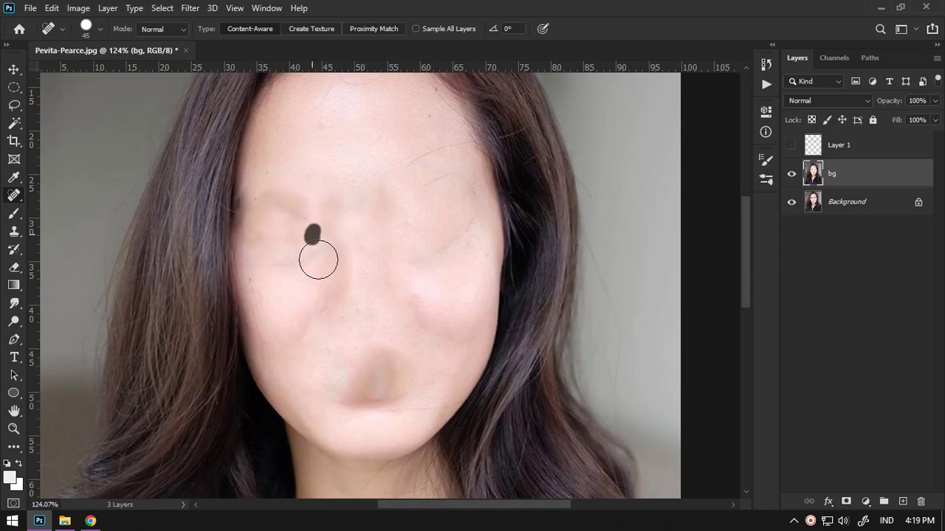
drag(434, 252, 460, 241)
drag(474, 198, 440, 185)
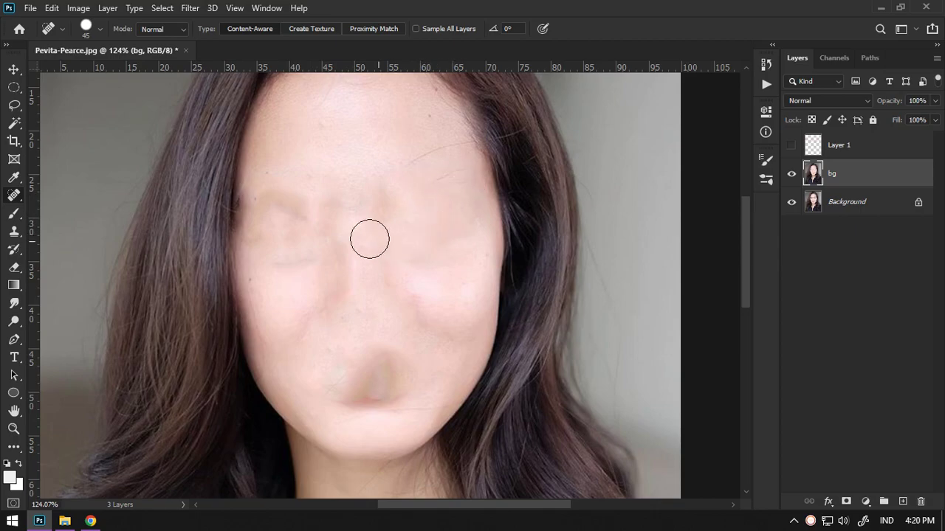
Step: Heal away the nose and mouth, then clean remaining forehead and cheek marks
drag(336, 250, 348, 279)
drag(377, 190, 391, 255)
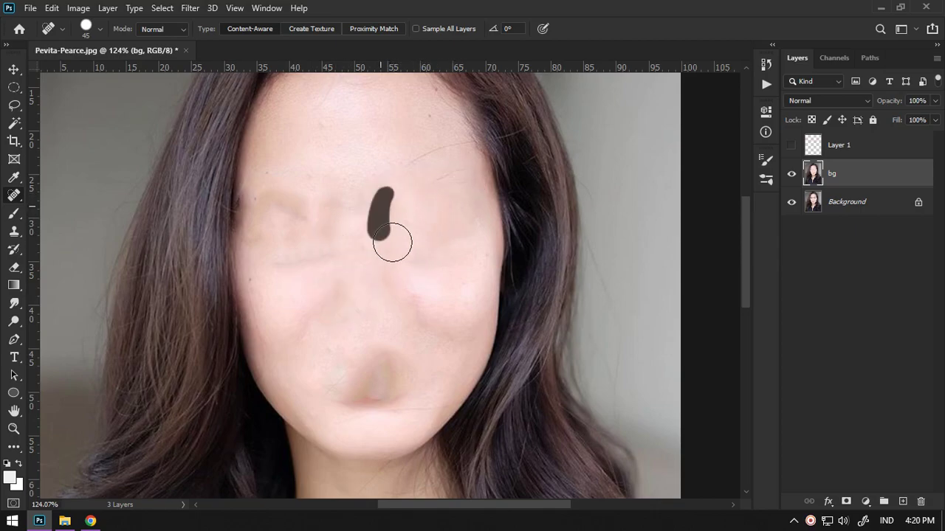
drag(432, 312, 427, 325)
mouse_move(393, 367)
mouse_down()
mouse_move(376, 395)
mouse_move(379, 363)
mouse_up()
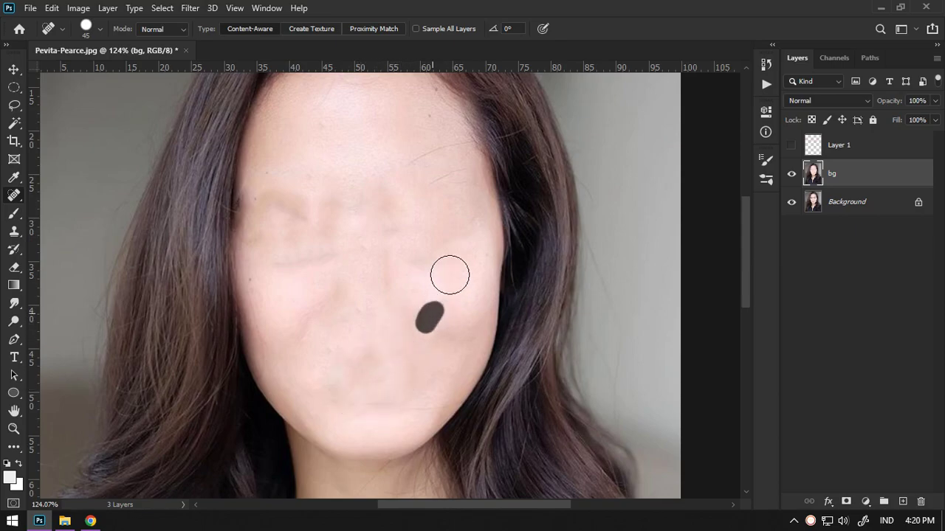
scroll(428, 204, up, 3)
mouse_move(384, 143)
mouse_down()
mouse_move(475, 119)
mouse_move(448, 164)
mouse_move(416, 179)
mouse_up()
drag(473, 181, 402, 213)
scroll(403, 212, down, 3)
drag(293, 208, 308, 221)
drag(298, 262, 370, 252)
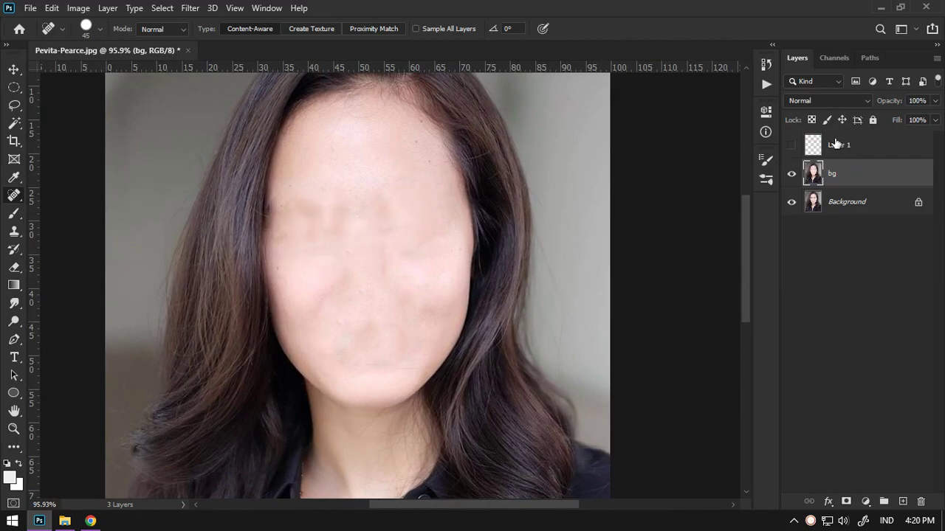
click(768, 80)
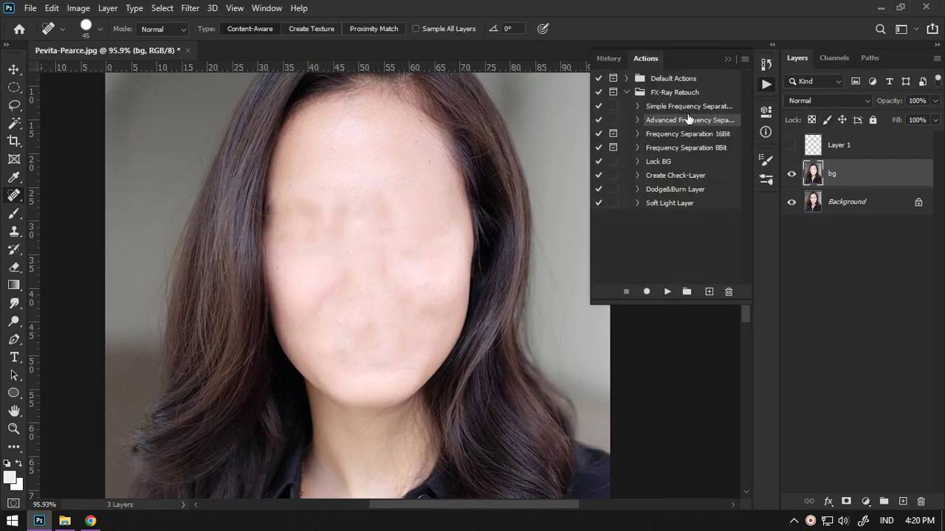
Step: Run the Frequency Separation 8Bit action, accept its blur, and enable the Skin Blemish view
click(667, 293)
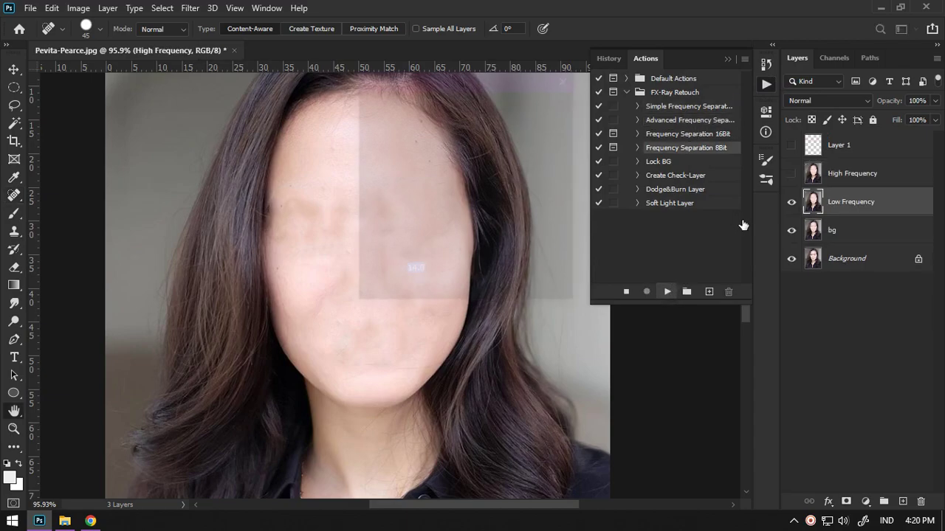
click(543, 106)
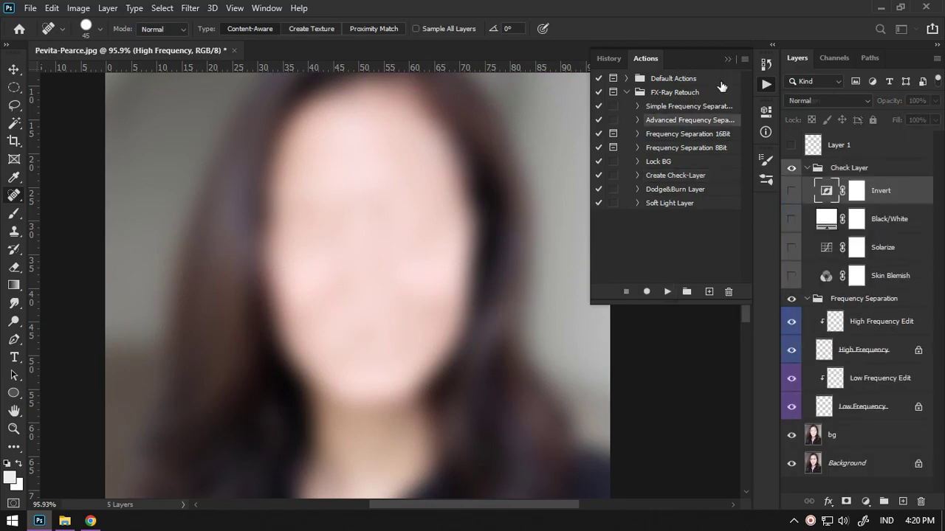
click(791, 276)
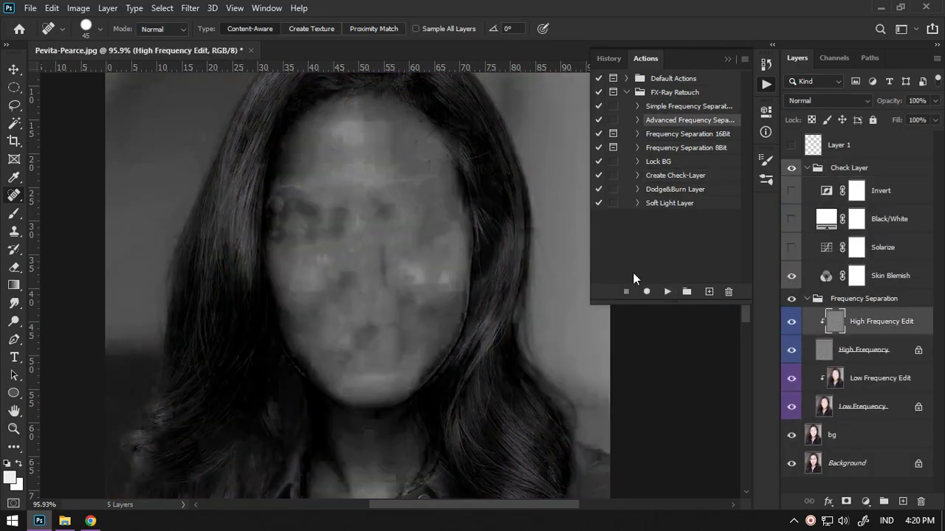
click(728, 58)
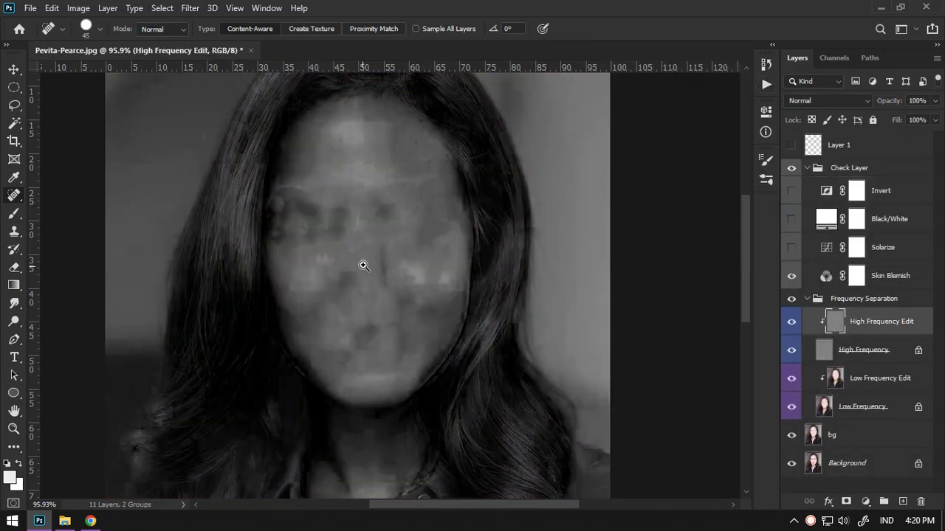
drag(363, 265, 401, 232)
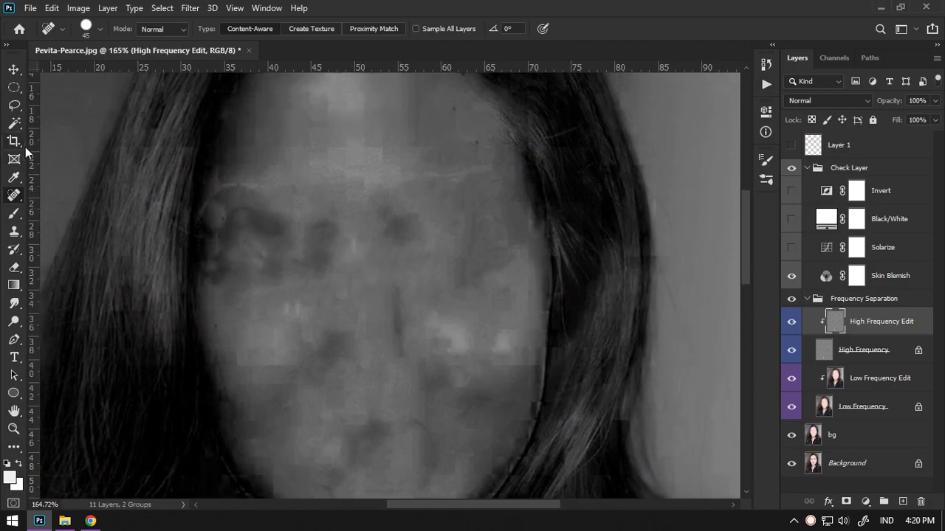
Step: With an enlarged Mixer Brush, blend away dark blotches on the High Frequency Edit layer
key(b)
key(shift+b)
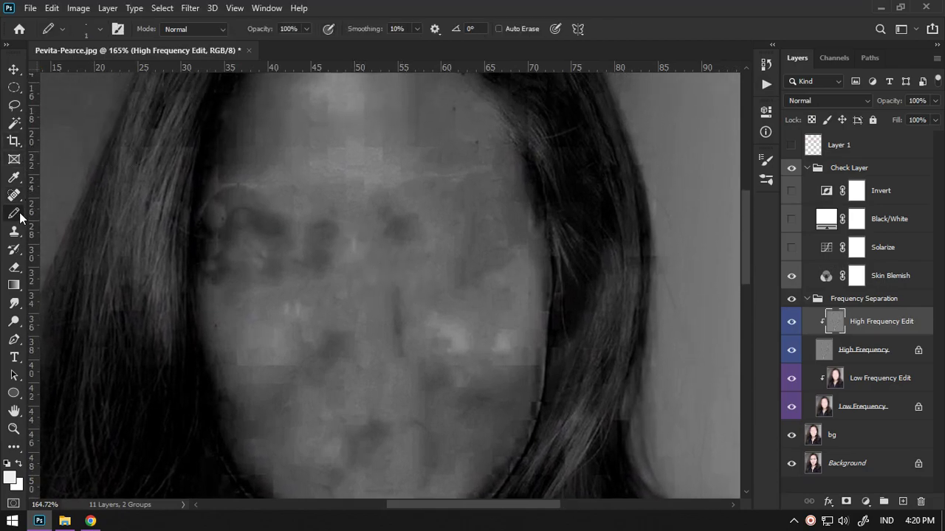
key(shift+b)
key(shift+b)
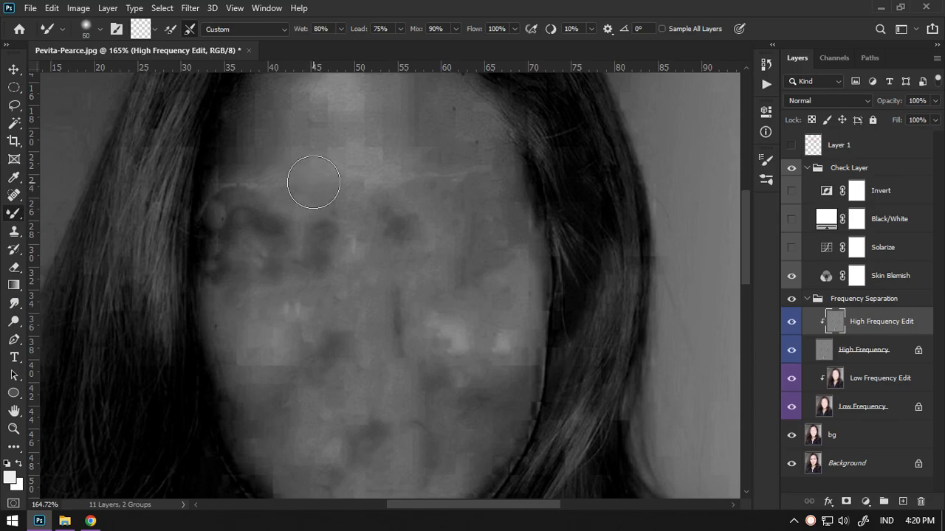
key(])
drag(306, 195, 360, 286)
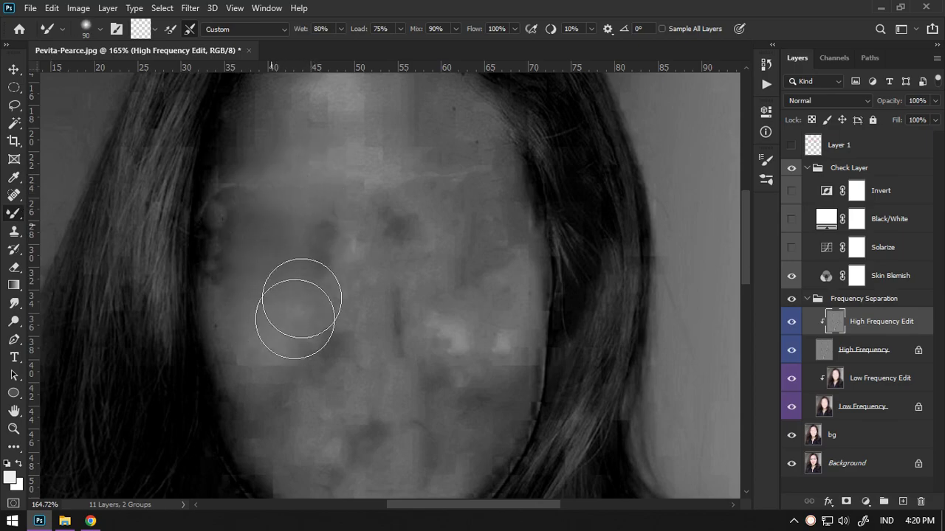
drag(426, 179, 417, 214)
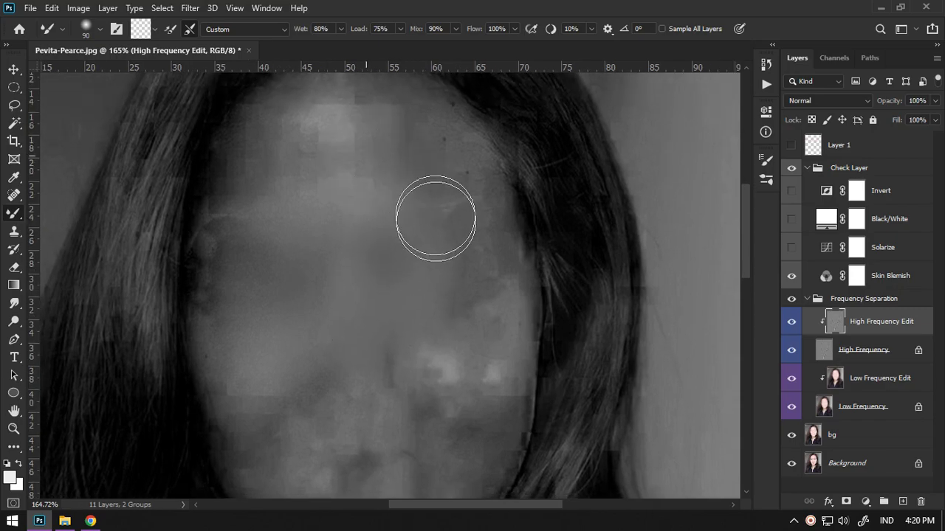
scroll(412, 219, down, 3)
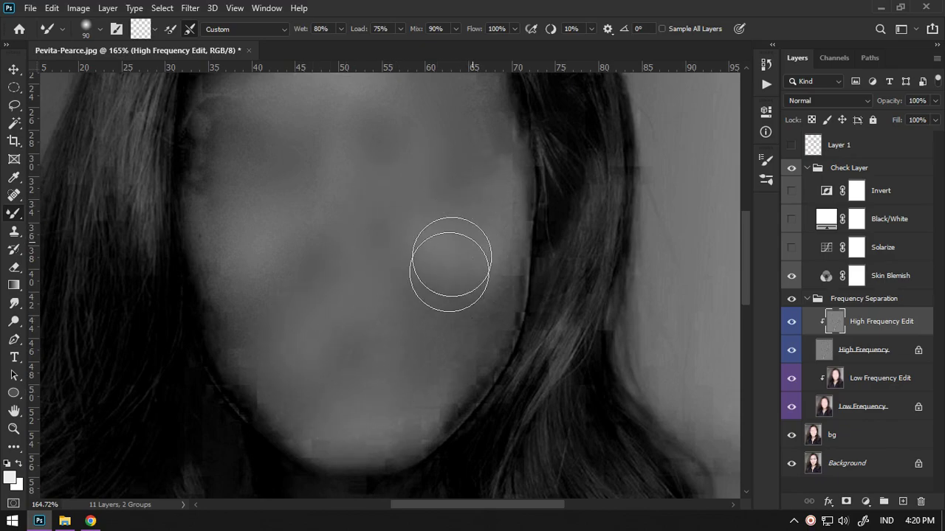
click(838, 379)
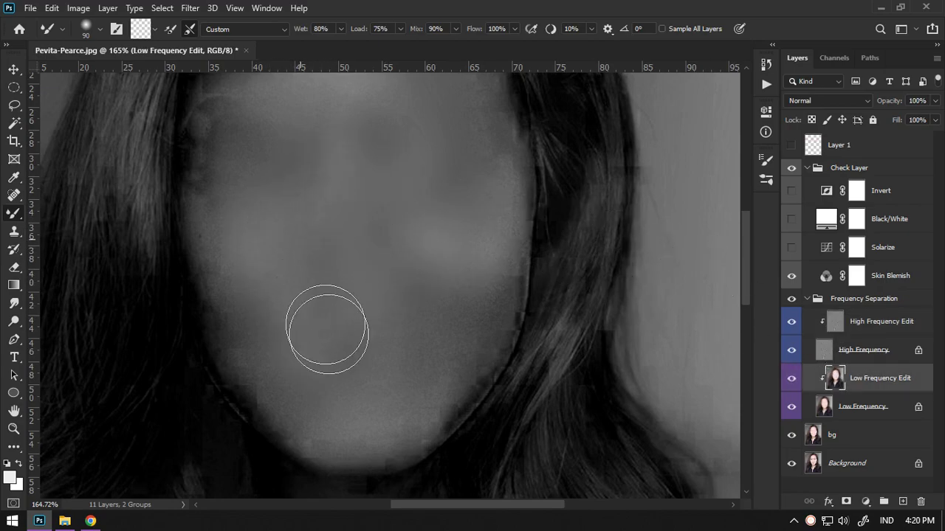
Step: Smooth cheek shadows, lower face, chin and forehead tone on the Low Frequency Edit layer
mouse_move(361, 143)
mouse_down()
mouse_move(386, 262)
mouse_move(407, 266)
mouse_up()
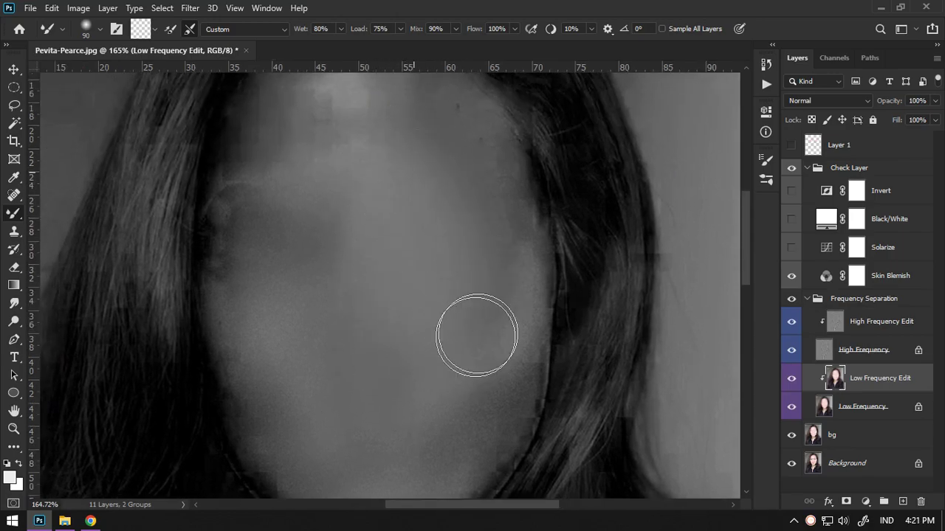
drag(422, 224, 449, 253)
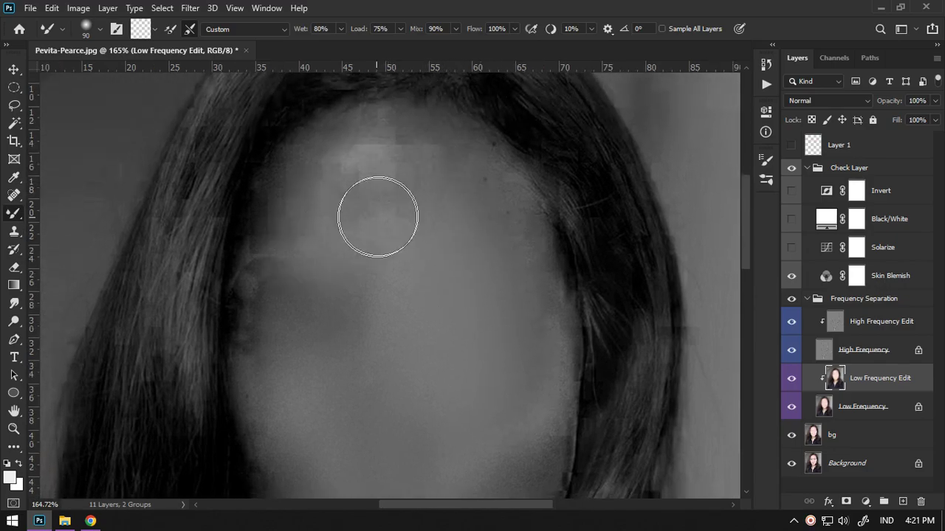
drag(332, 268, 292, 384)
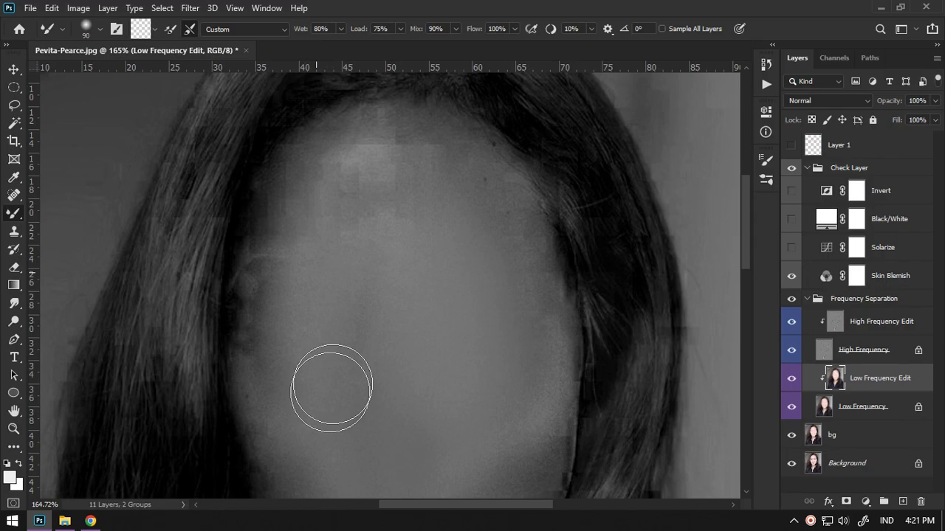
drag(397, 369, 380, 154)
drag(313, 240, 481, 371)
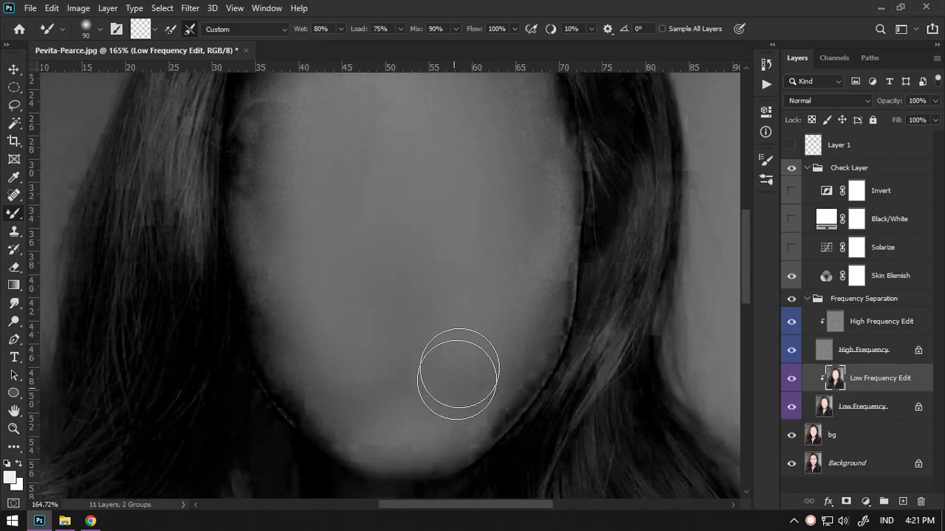
mouse_move(481, 371)
mouse_down()
mouse_move(298, 224)
mouse_move(459, 132)
mouse_up()
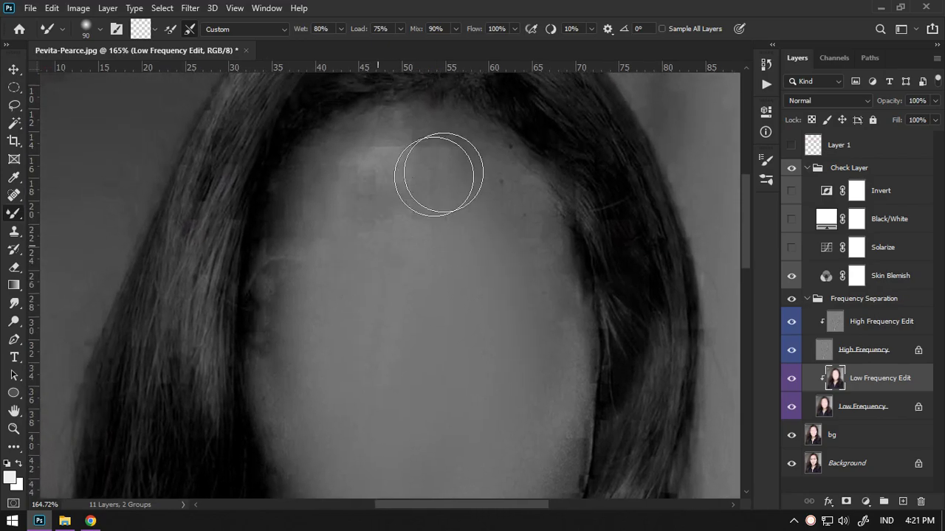
drag(438, 173, 474, 208)
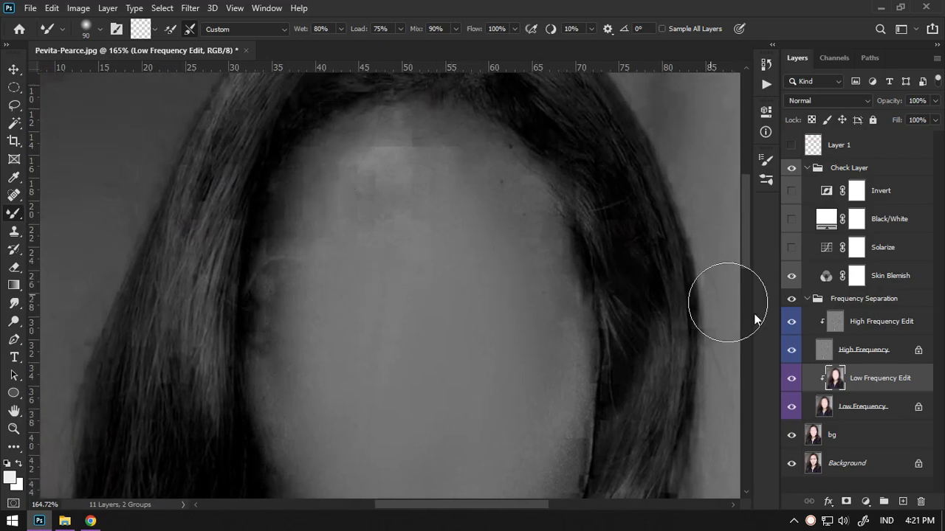
Step: Continue blending chin and forehead, alternating between High and Low Frequency Edit layers
click(835, 322)
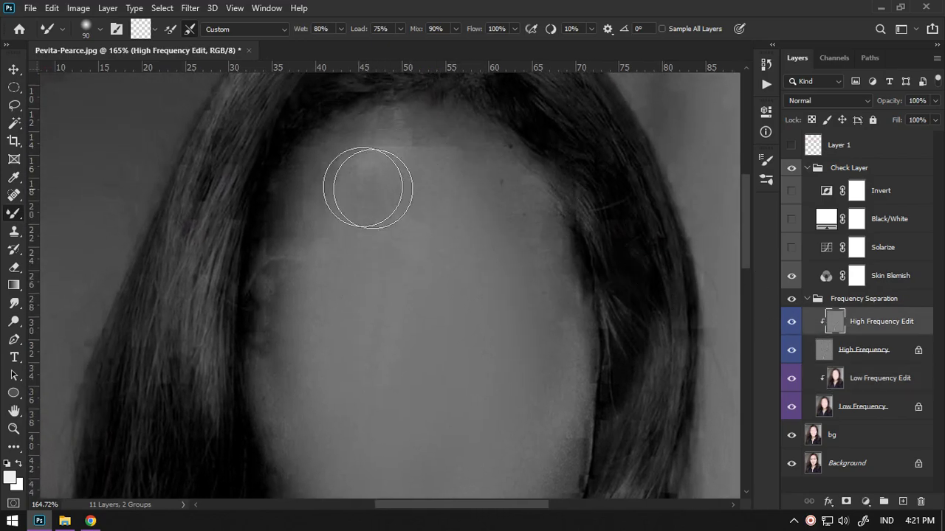
scroll(458, 185, down, 3)
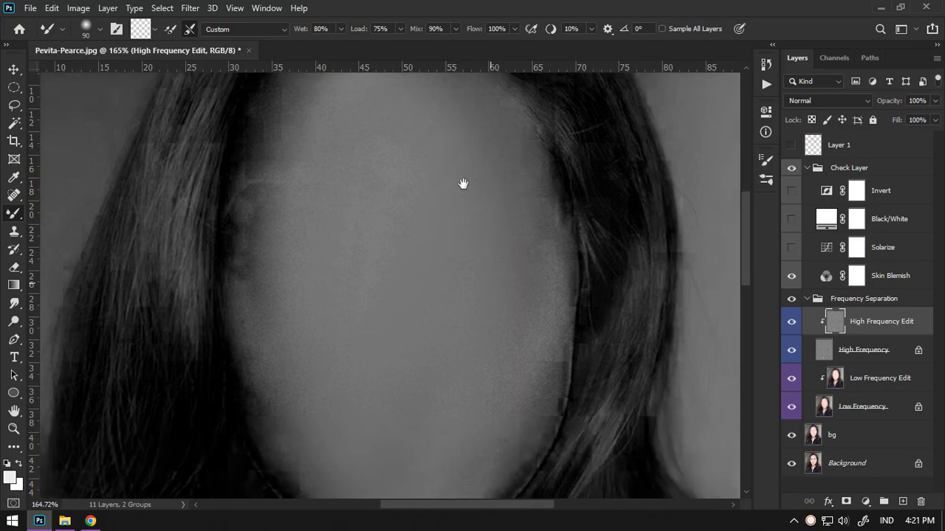
drag(481, 354, 468, 288)
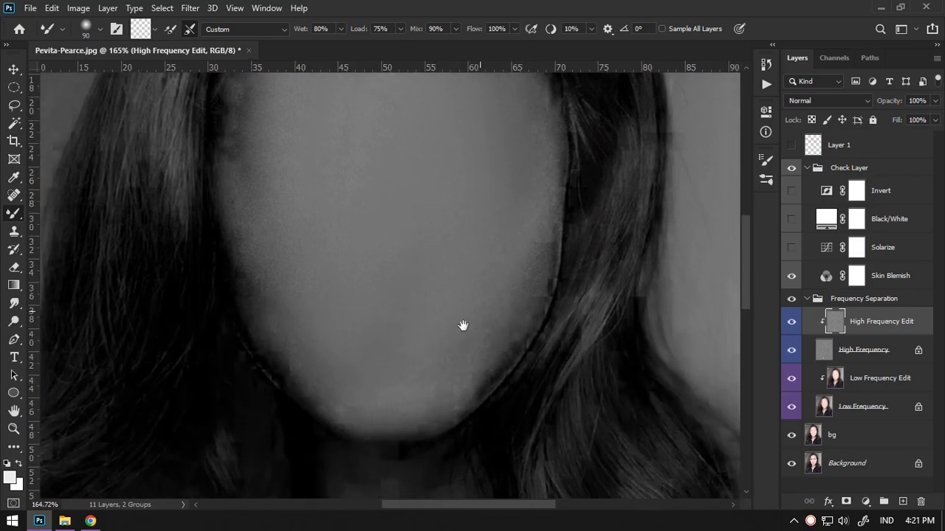
click(840, 378)
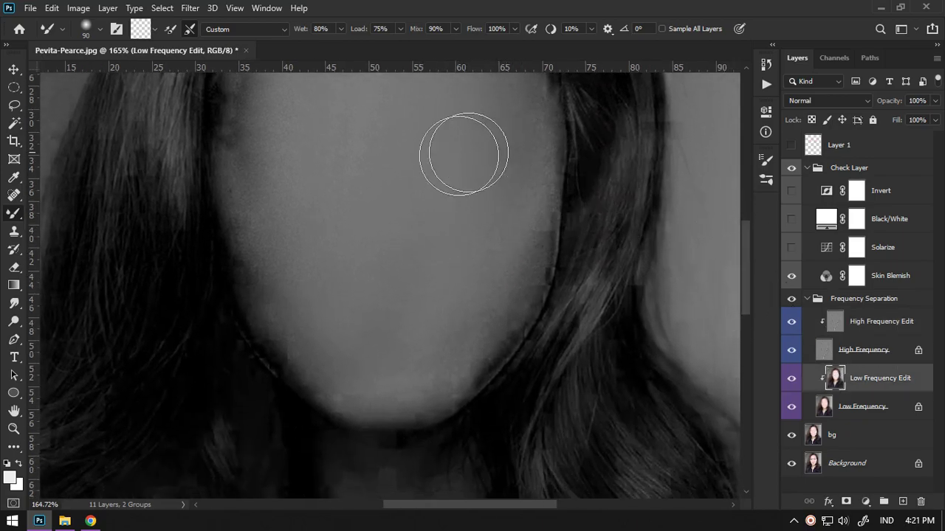
scroll(428, 258, up, 3)
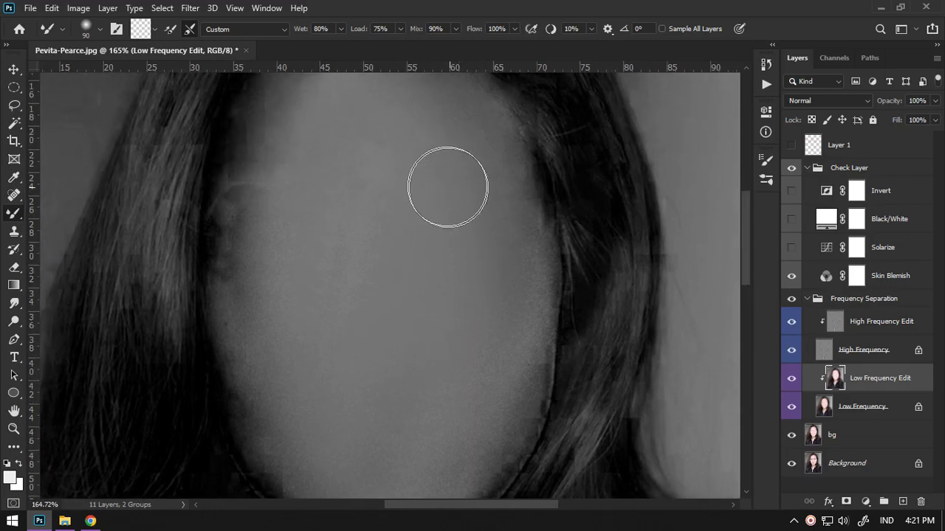
mouse_move(458, 196)
mouse_down()
mouse_move(496, 266)
mouse_move(474, 284)
mouse_move(424, 146)
mouse_up()
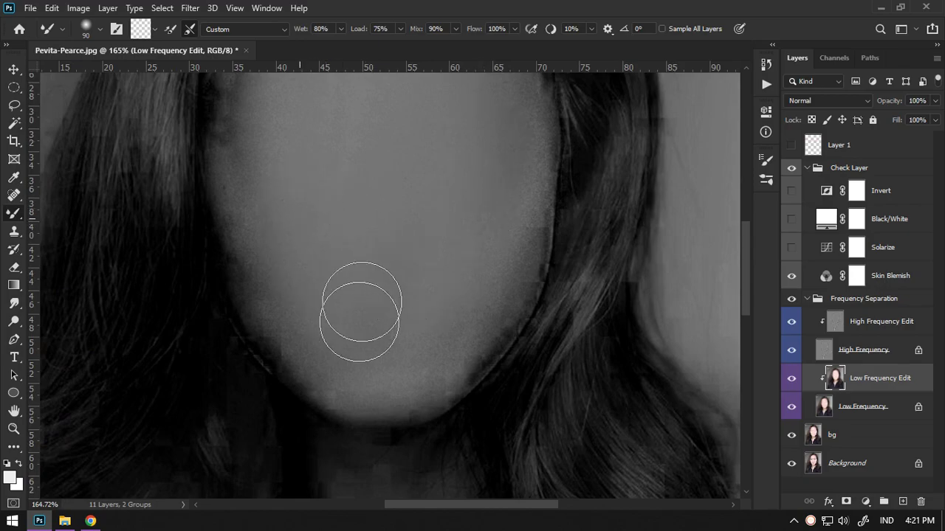
drag(423, 197, 401, 259)
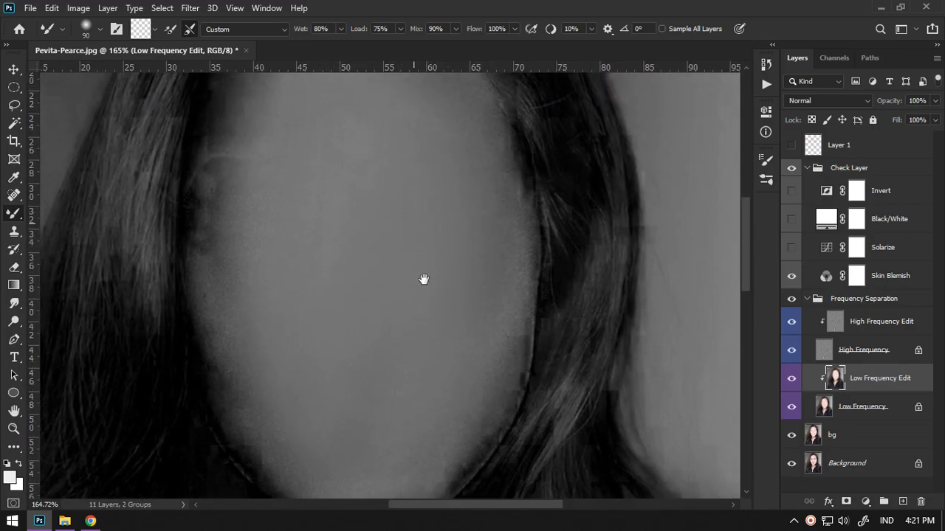
drag(420, 266, 433, 310)
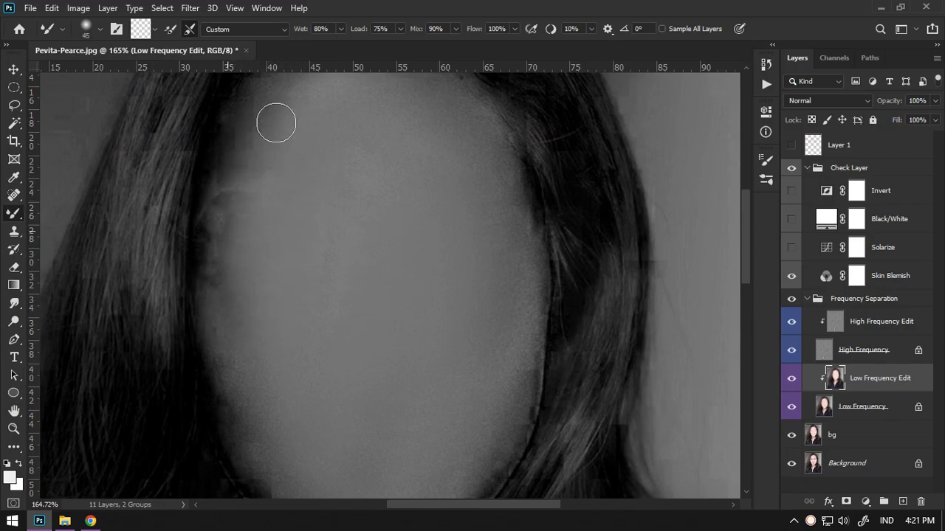
click(832, 323)
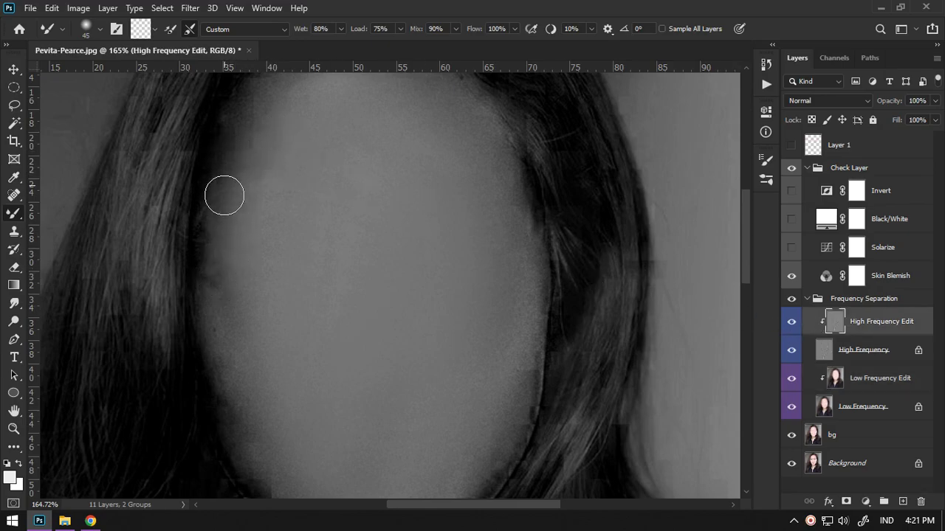
scroll(241, 224, up, 2)
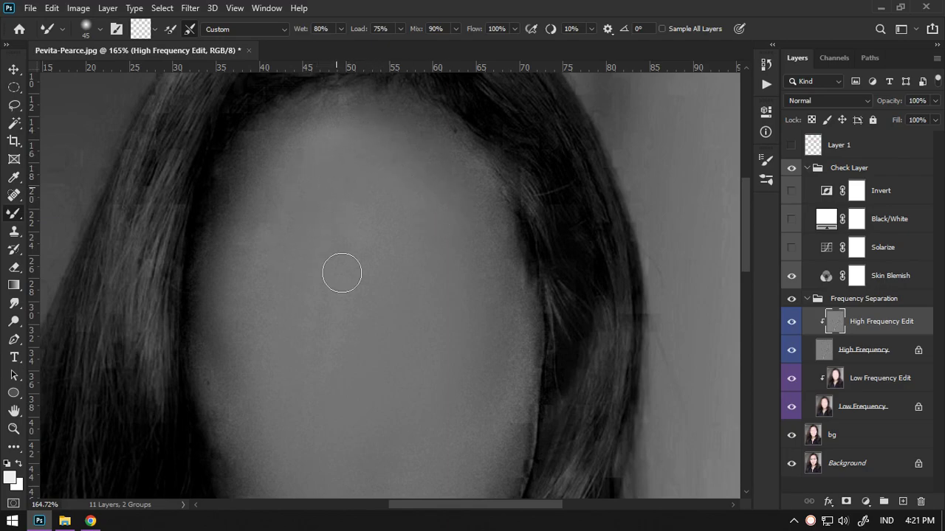
Step: Hide the Skin Blemish layer and merge bg through the Check Layer group into one layer
scroll(342, 273, down, 3)
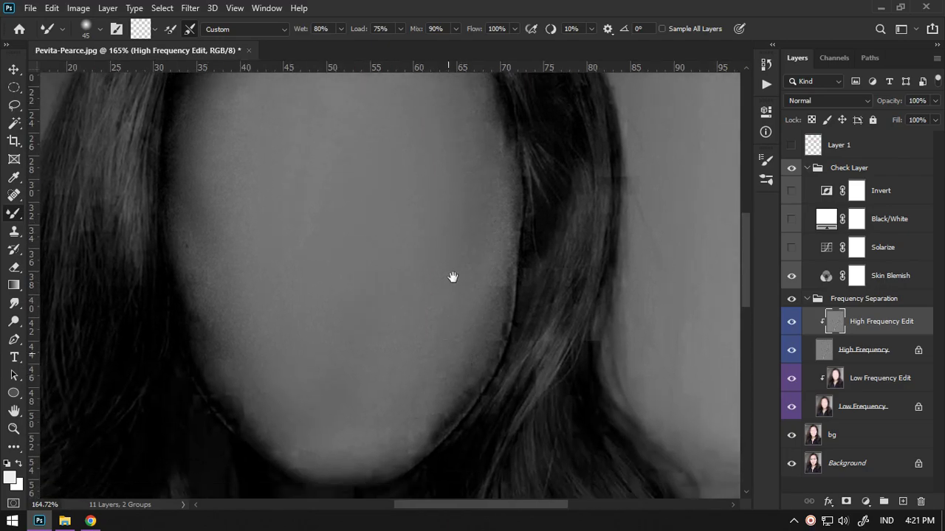
scroll(447, 289, down, 3)
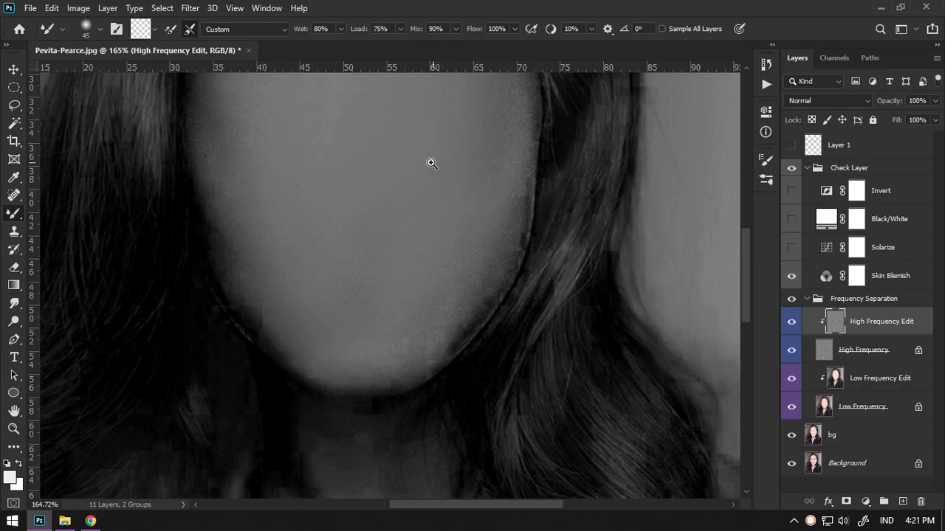
scroll(432, 163, down, 2)
scroll(454, 313, up, 2)
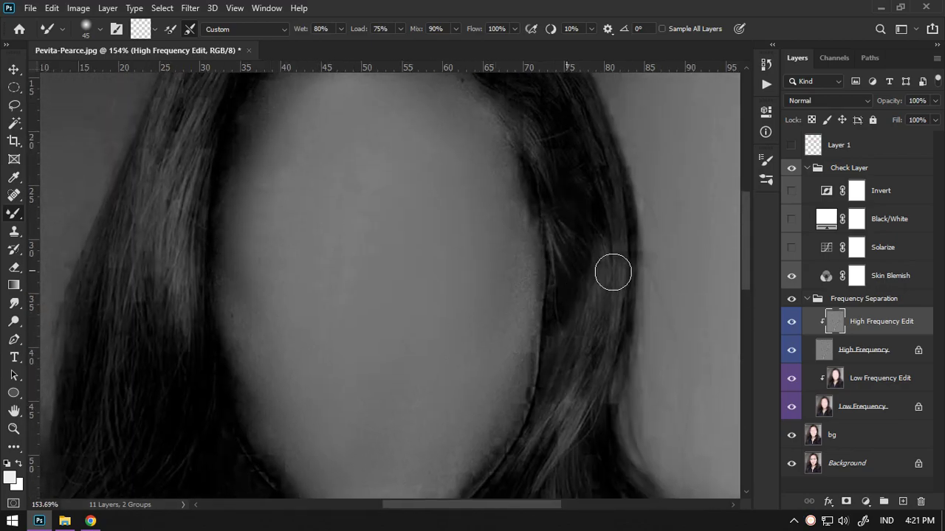
click(792, 276)
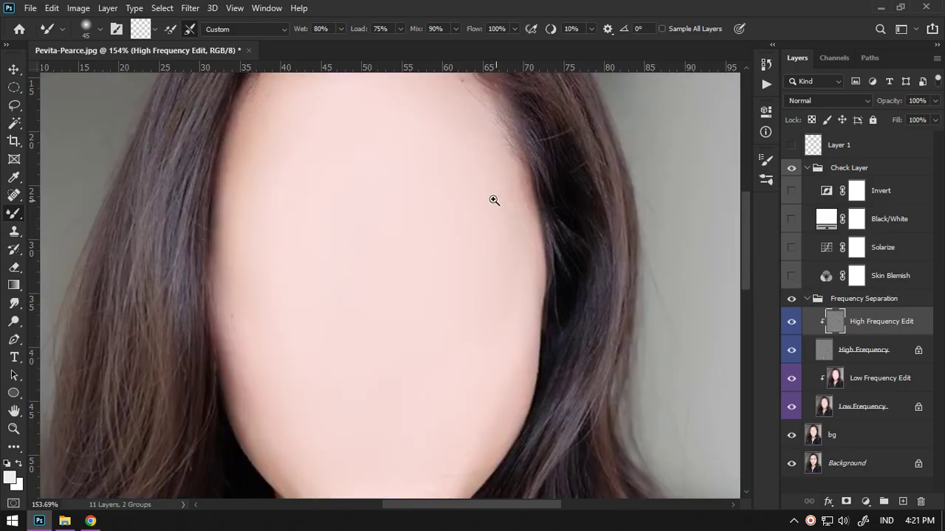
scroll(494, 200, down, 5)
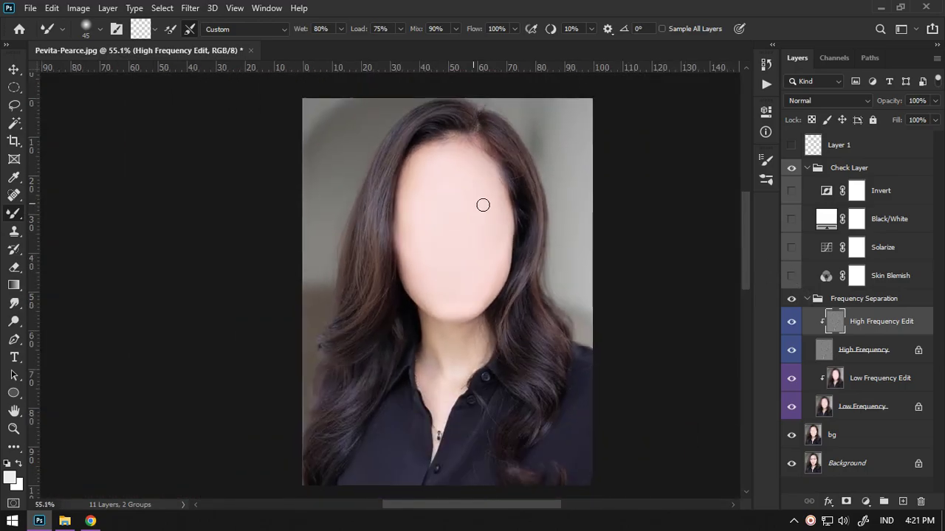
click(863, 429)
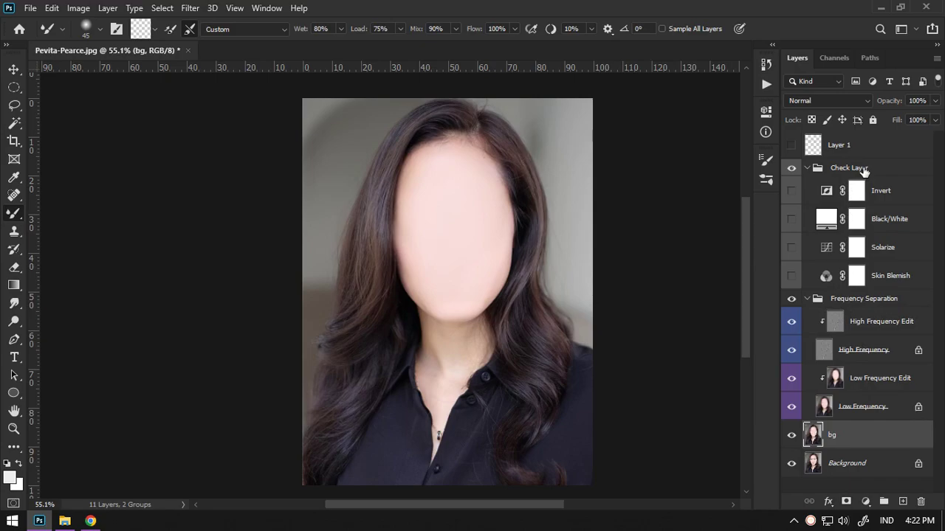
click(849, 168)
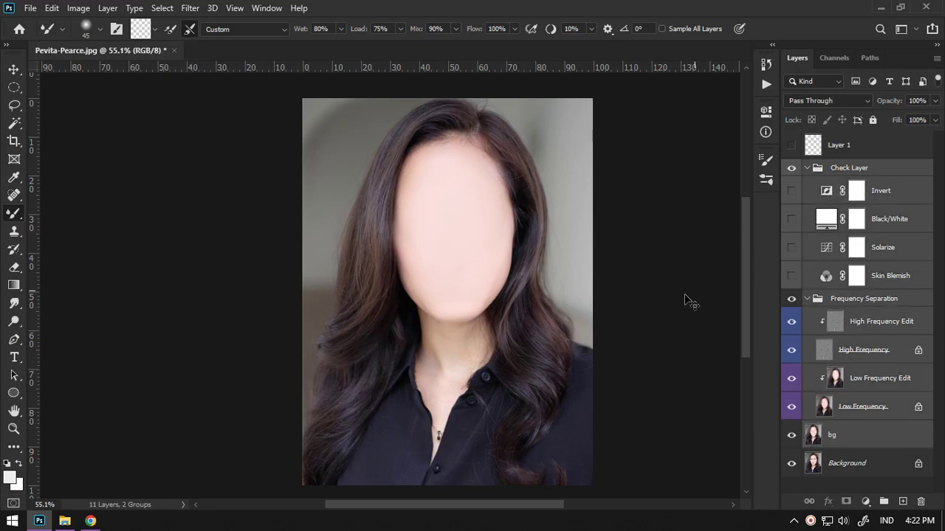
key(ctrl+e)
Step: Compare with the original, show the red cartoon sketch, and launch Filter > Liquify
click(792, 177)
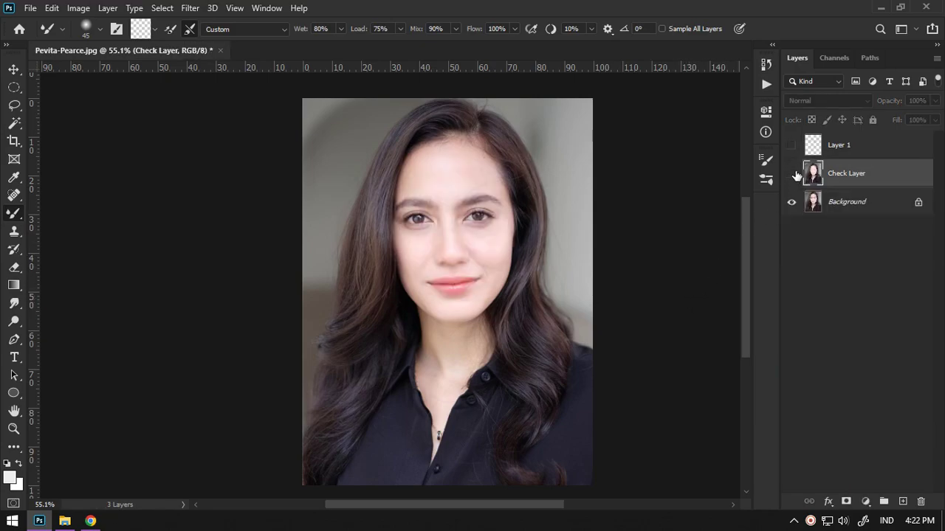
click(792, 145)
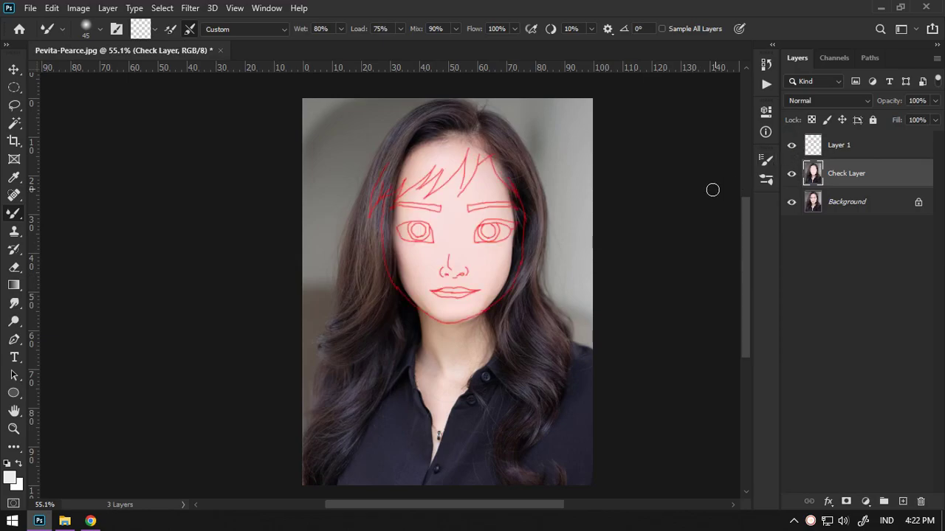
click(191, 8)
click(264, 117)
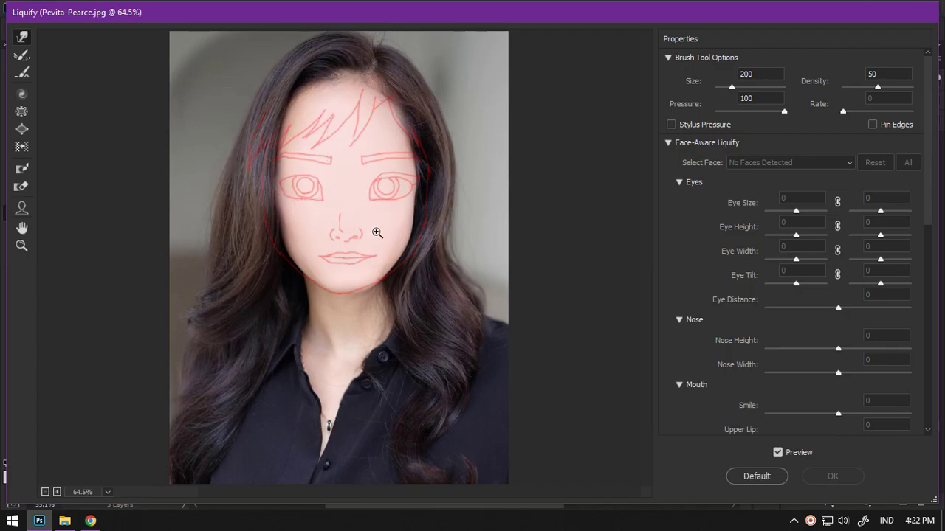
Step: Forward-warp both cheeks and the right temple toward the sketch outline
ctrl+click(377, 232)
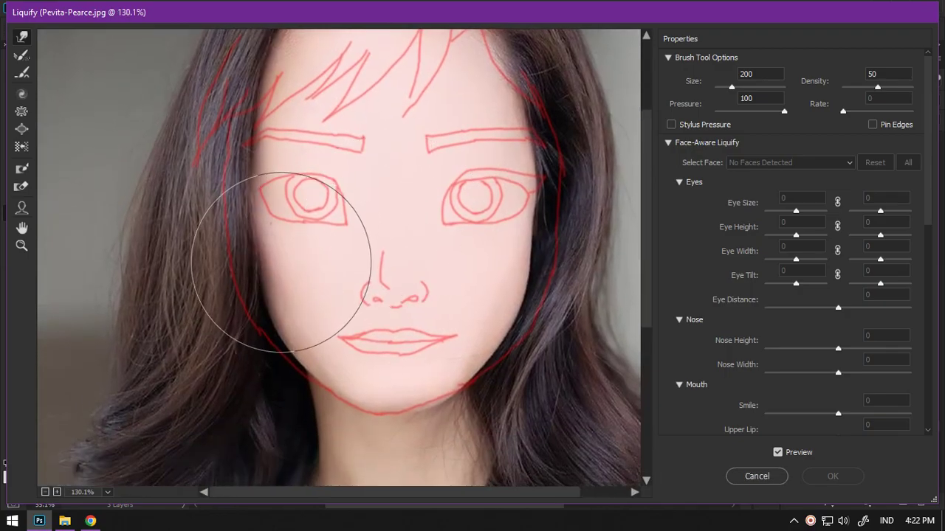
drag(296, 270, 278, 201)
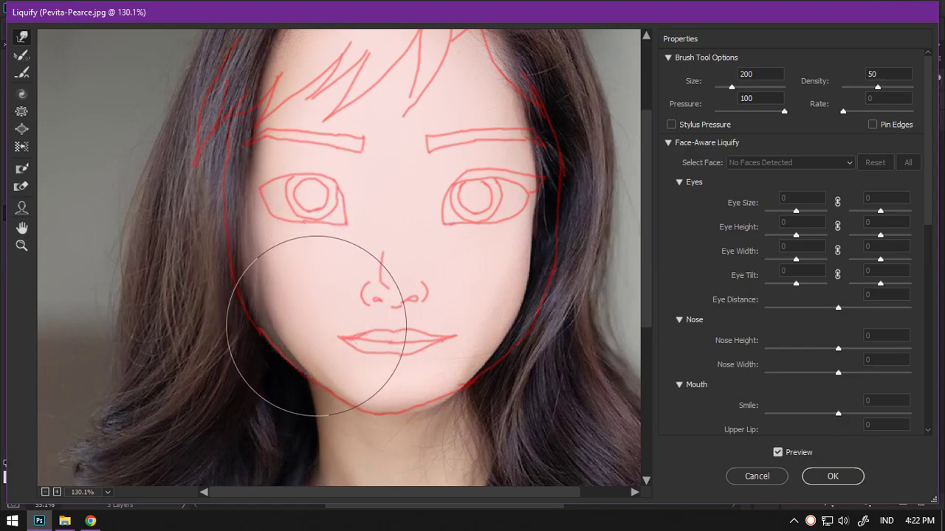
drag(270, 221, 253, 126)
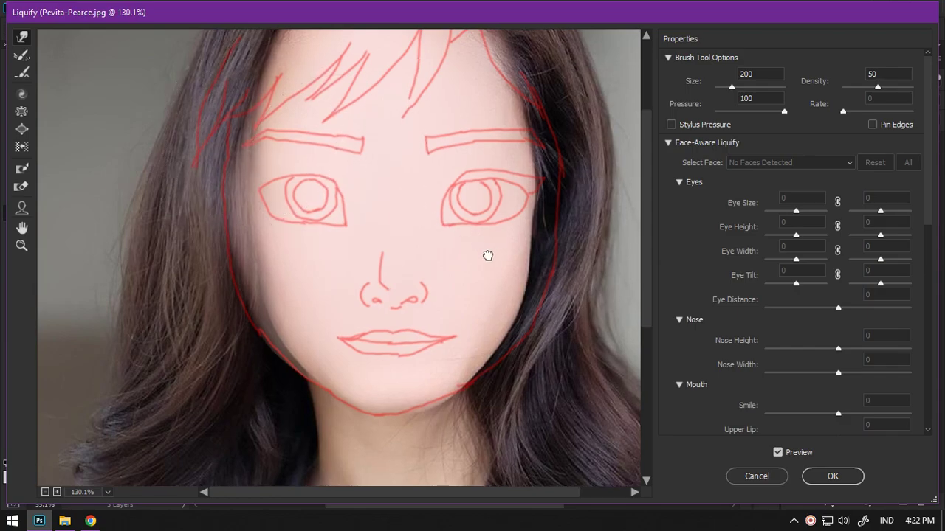
drag(488, 255, 461, 248)
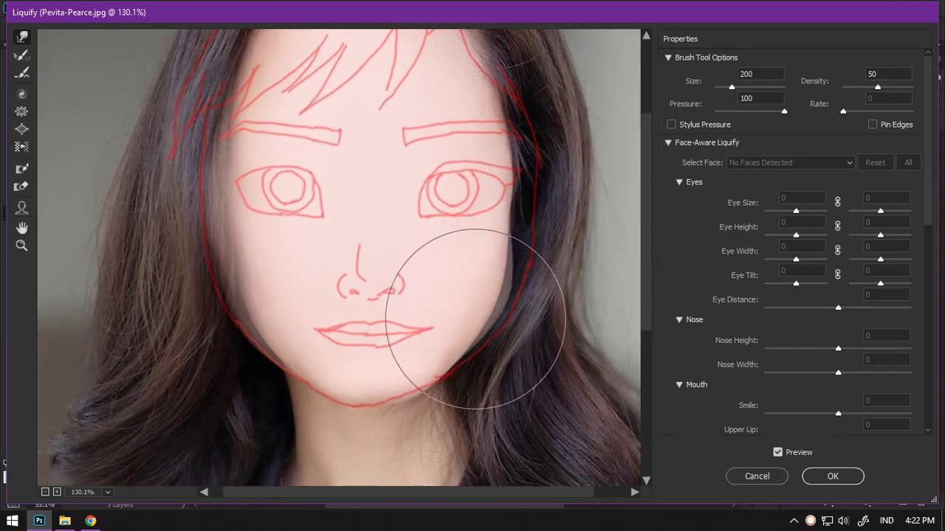
drag(492, 240, 506, 208)
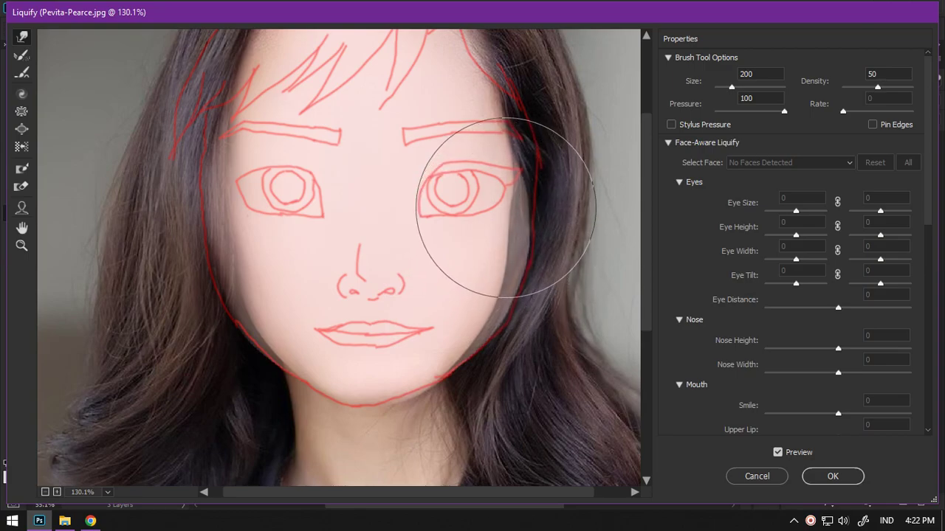
drag(489, 236, 491, 285)
drag(516, 214, 509, 172)
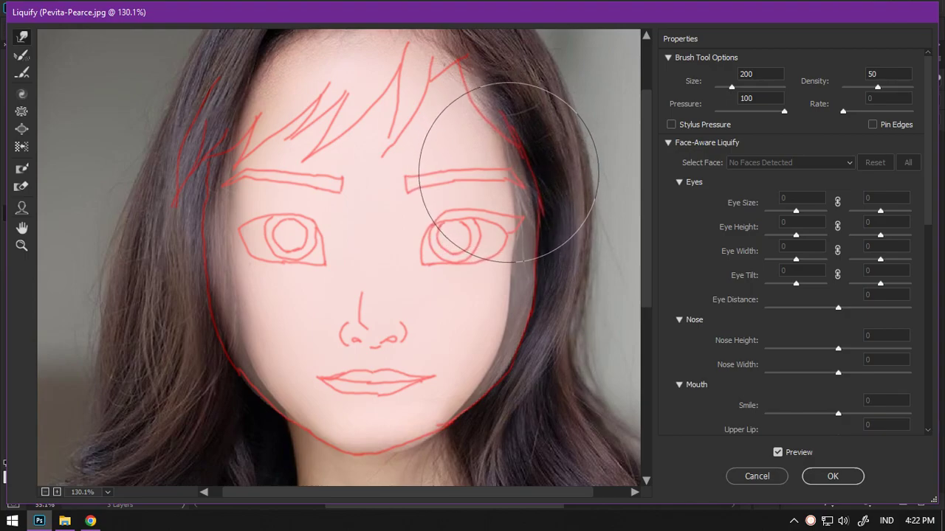
Step: Push the hair down over the forehead and apply the Liquify warp
mouse_move(433, 95)
mouse_down()
mouse_move(401, 105)
mouse_move(347, 95)
mouse_move(306, 142)
mouse_move(296, 137)
mouse_up()
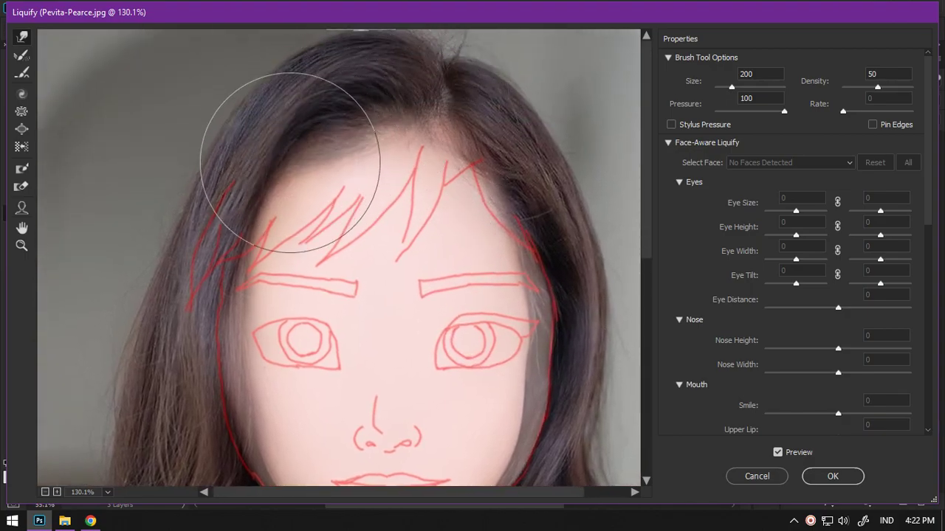
mouse_move(411, 95)
mouse_down()
mouse_move(421, 116)
mouse_move(485, 147)
mouse_move(496, 205)
mouse_move(506, 179)
mouse_up()
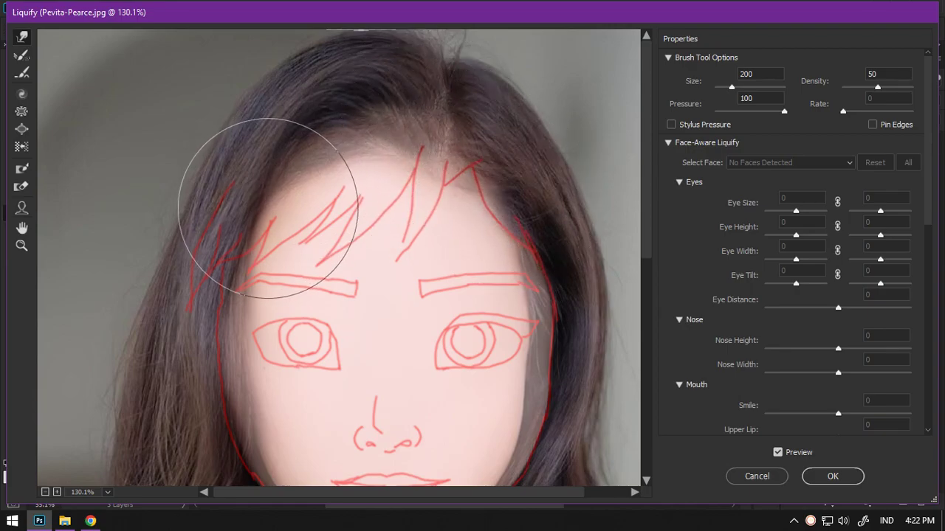
scroll(314, 271, down, 2)
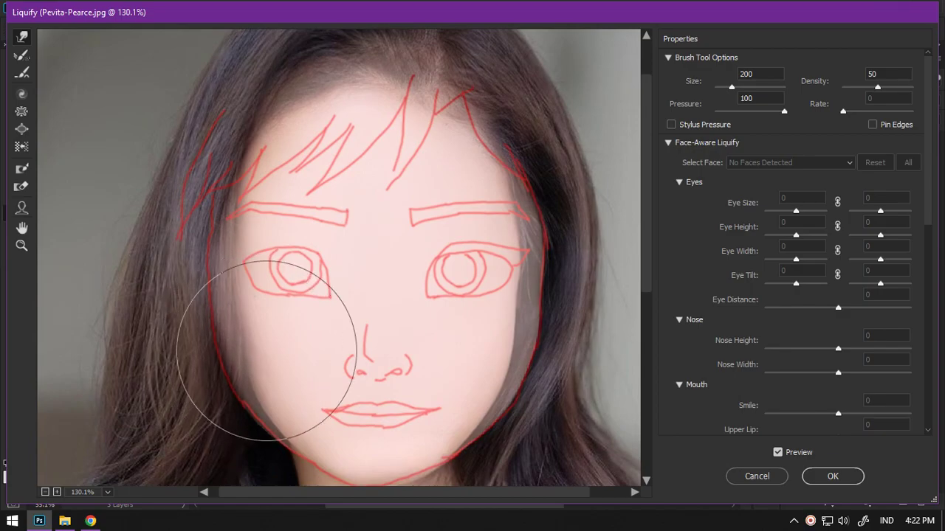
scroll(245, 346, down, 3)
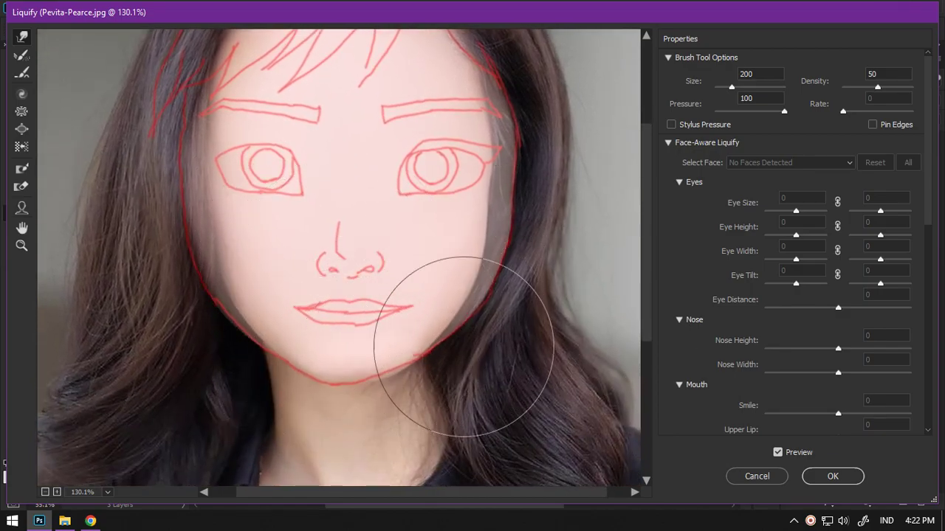
click(834, 476)
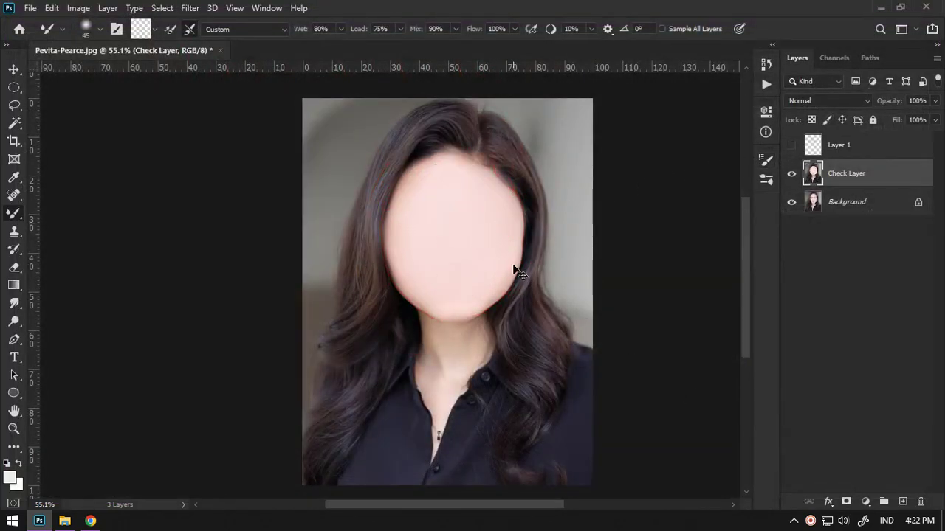
Step: Hide the Check Layer and red sketch, selecting Background so the real portrait shows
mouse_move(514, 272)
mouse_down()
mouse_move(561, 219)
mouse_move(530, 236)
mouse_move(548, 192)
mouse_up()
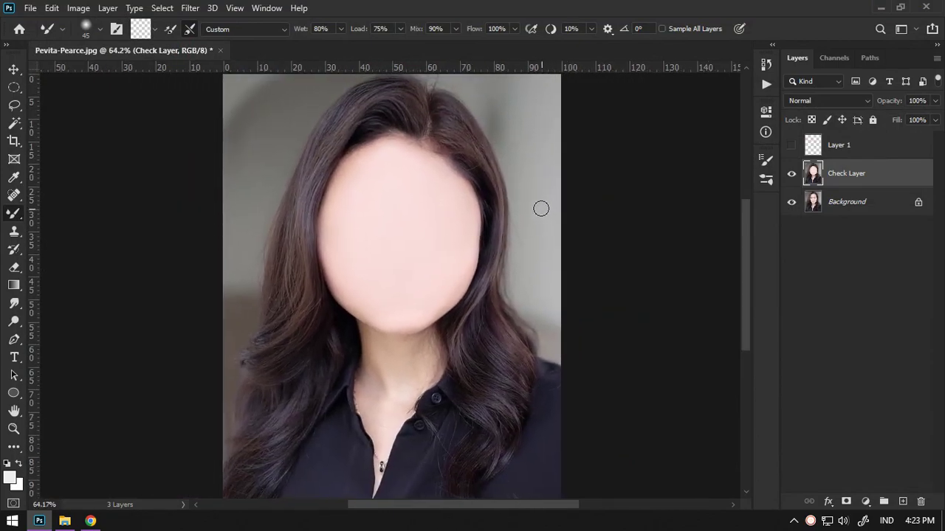
click(793, 148)
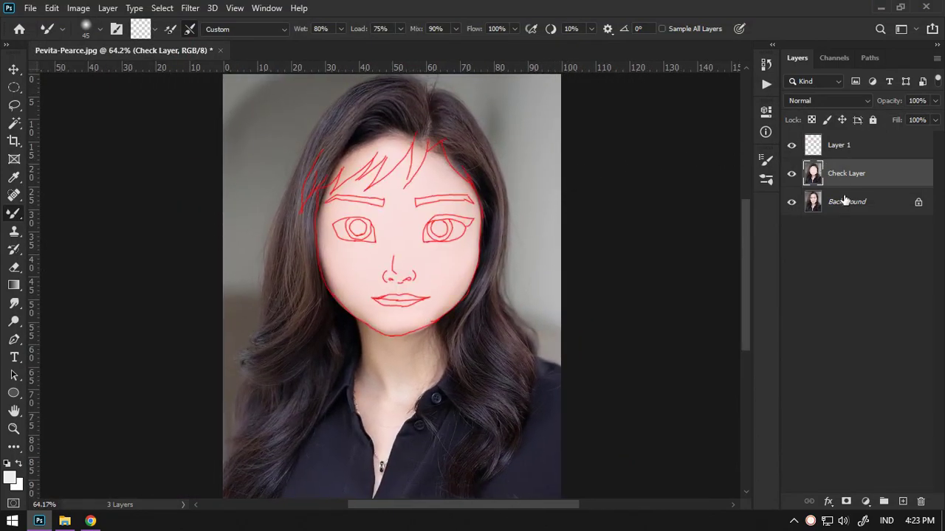
click(849, 205)
click(792, 173)
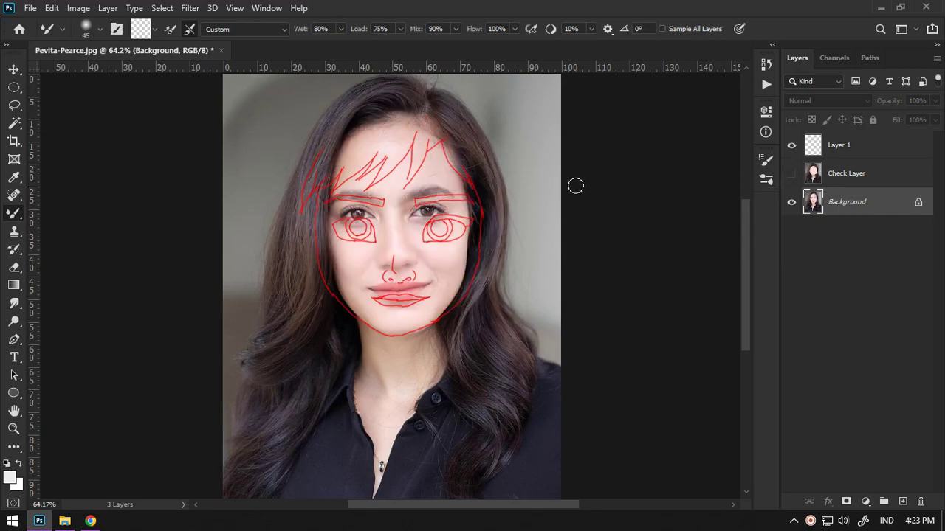
click(794, 147)
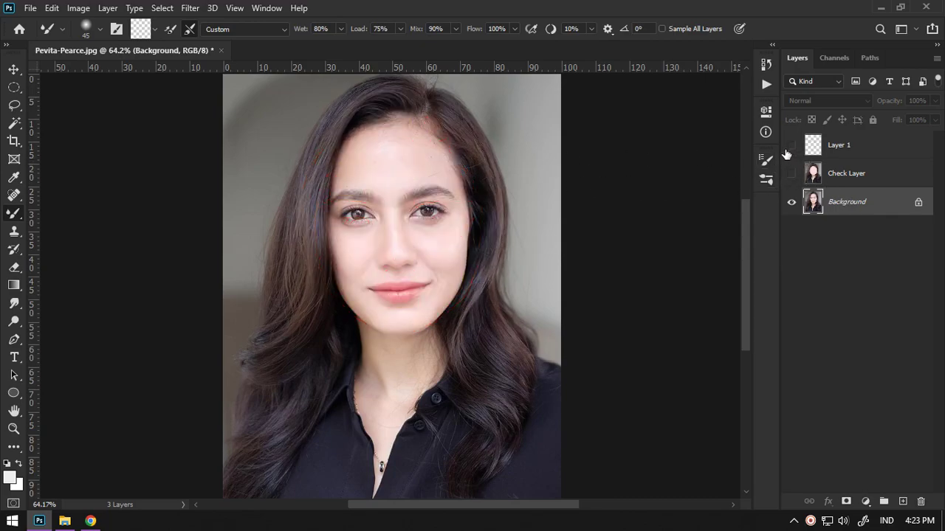
scroll(424, 210, up, 5)
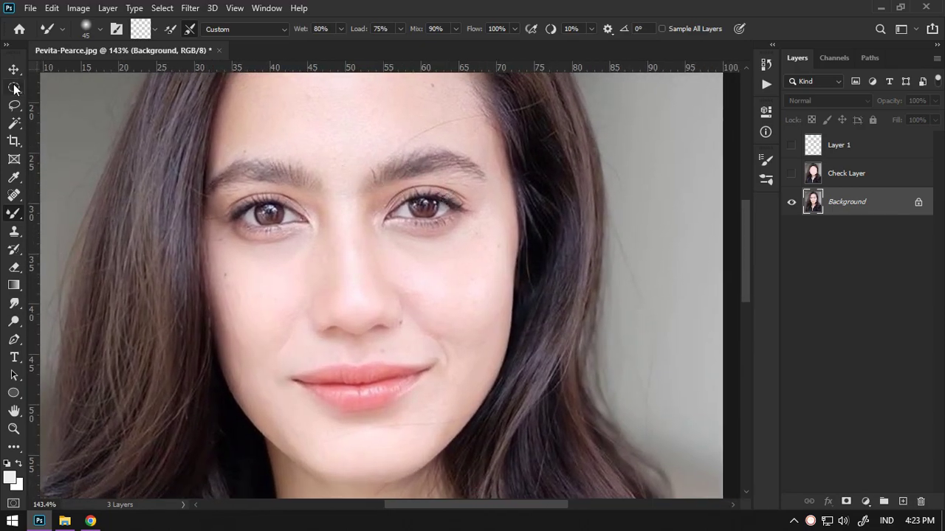
Step: Copy the right eye's iris to its own layer with an elliptical selection
click(14, 88)
scroll(426, 204, up, 5)
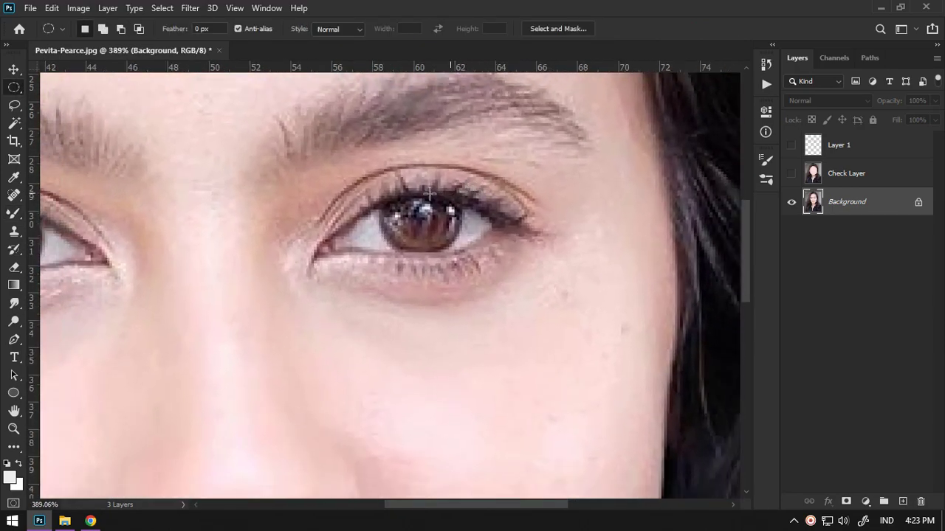
drag(376, 179, 452, 252)
drag(423, 214, 426, 214)
scroll(426, 199, down, 3)
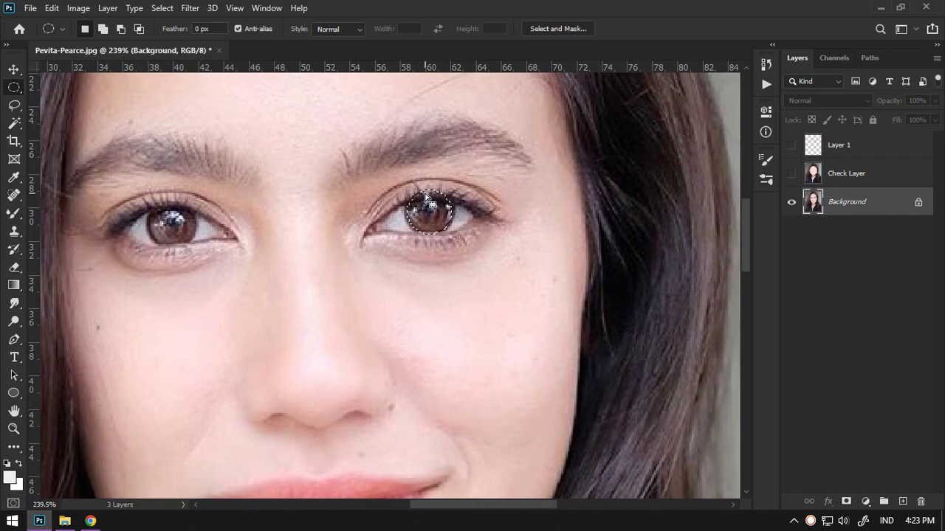
key(ctrl+j)
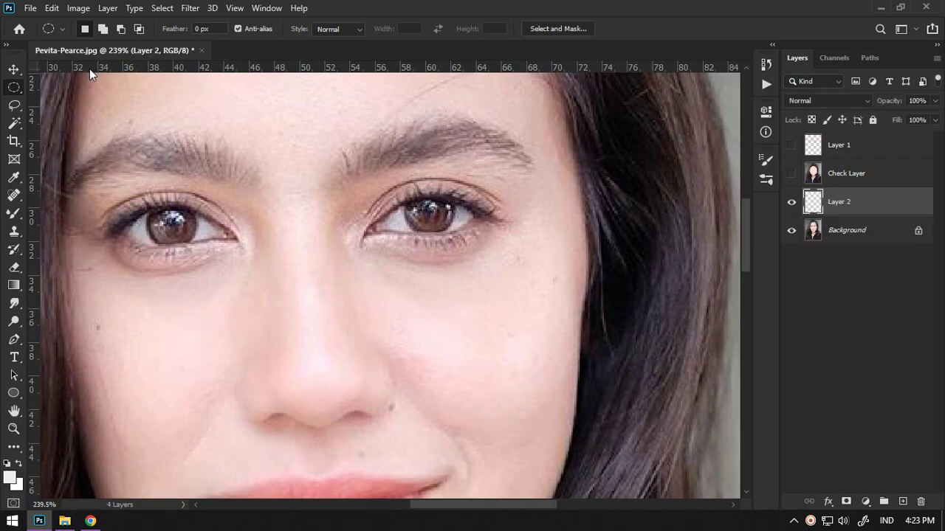
Step: Lasso-copy the eye area from Background, move both layers above Check Layer, and reshow overlays
click(16, 105)
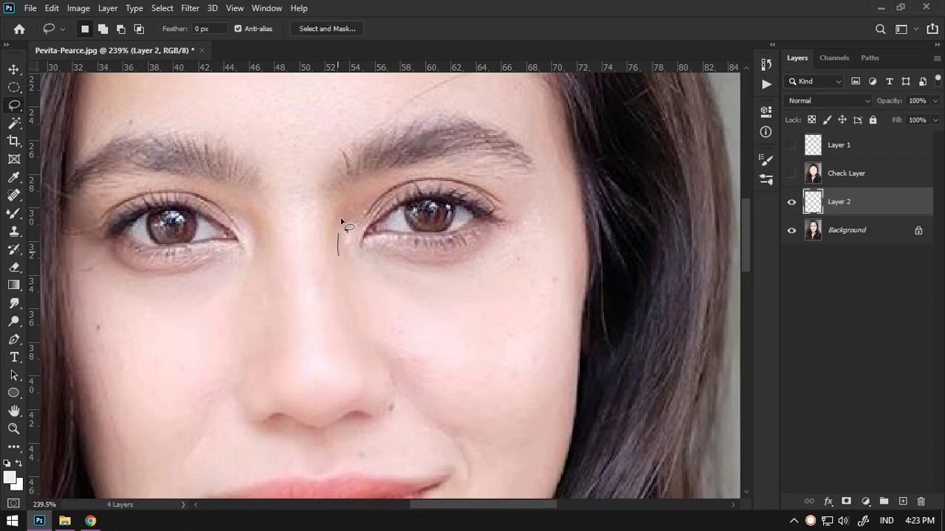
drag(418, 310, 365, 294)
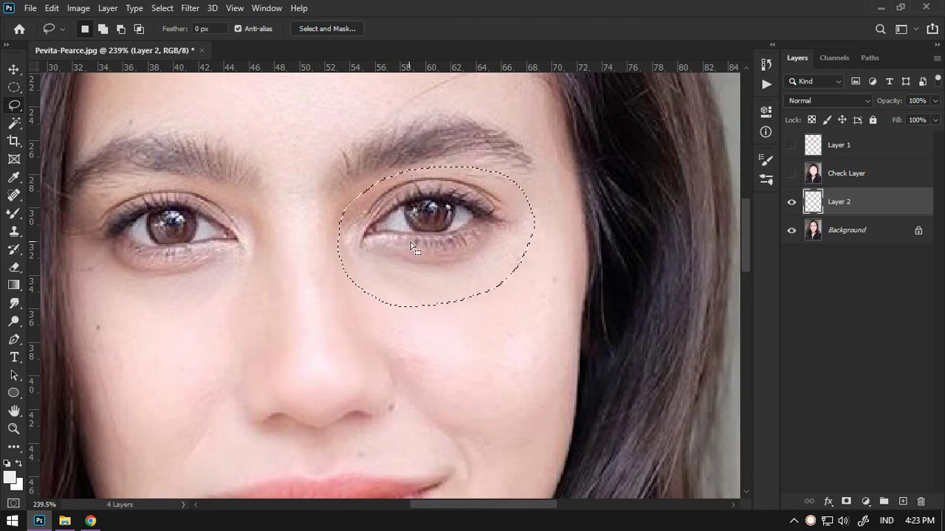
click(895, 241)
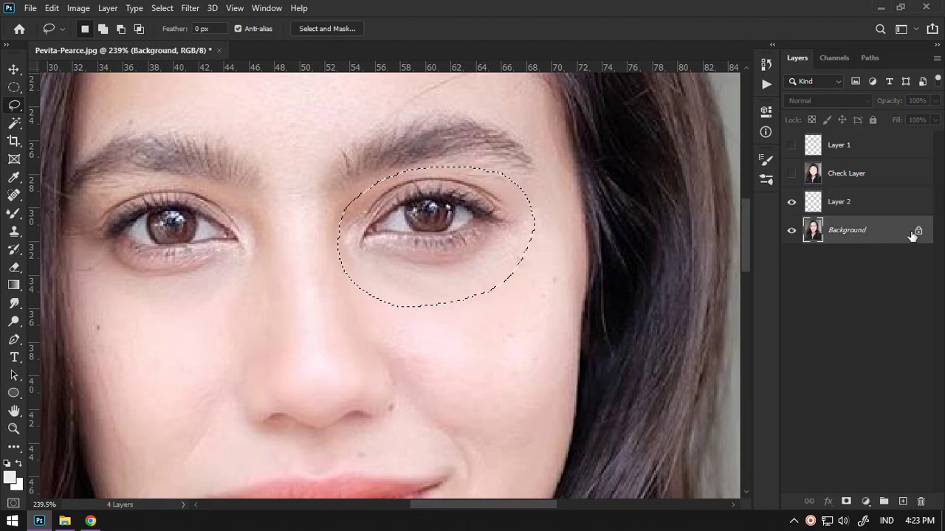
key(ctrl+j)
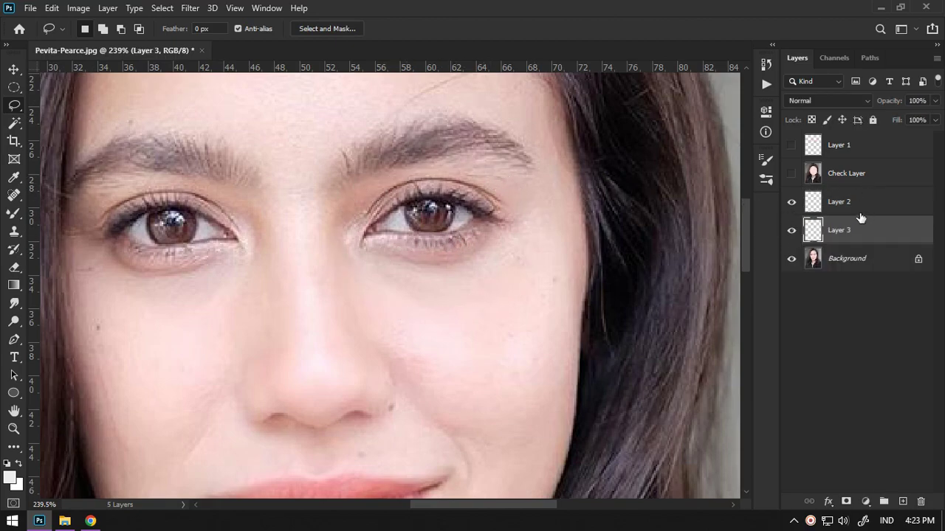
shift+click(860, 208)
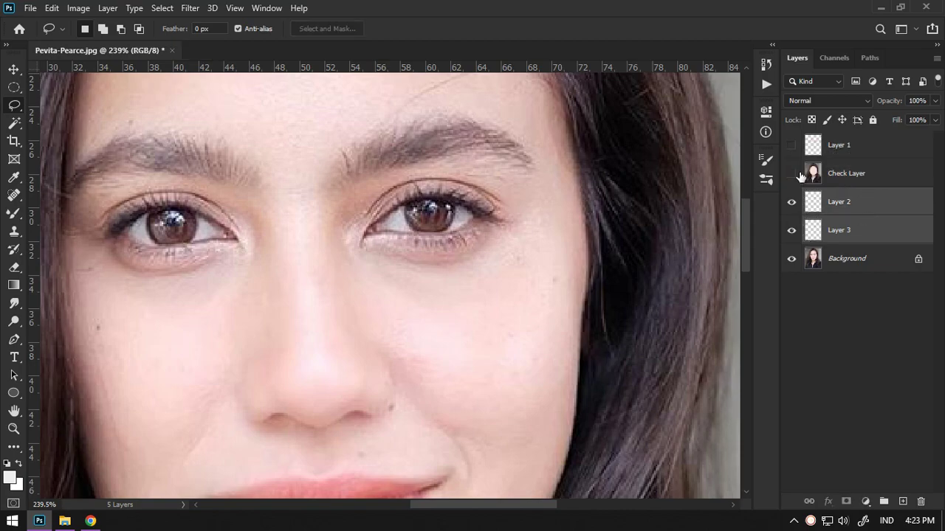
drag(849, 218, 839, 174)
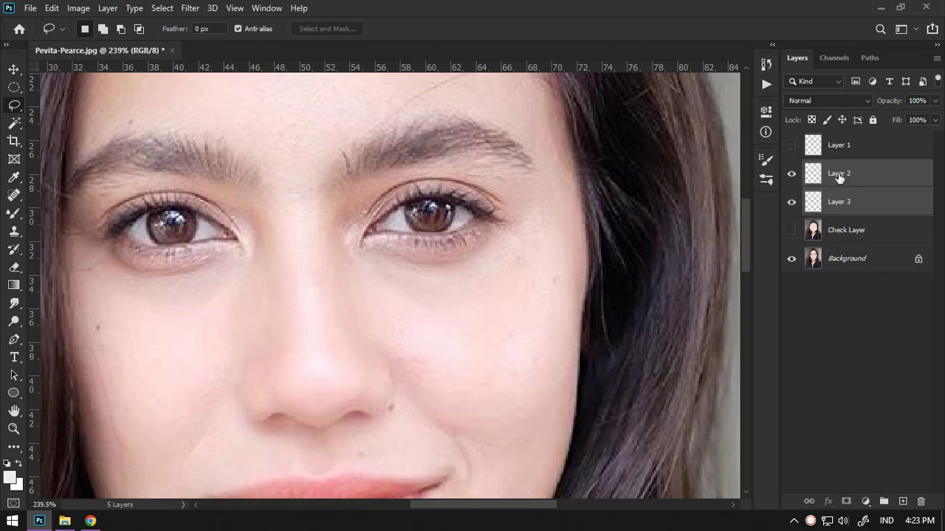
click(792, 146)
click(792, 230)
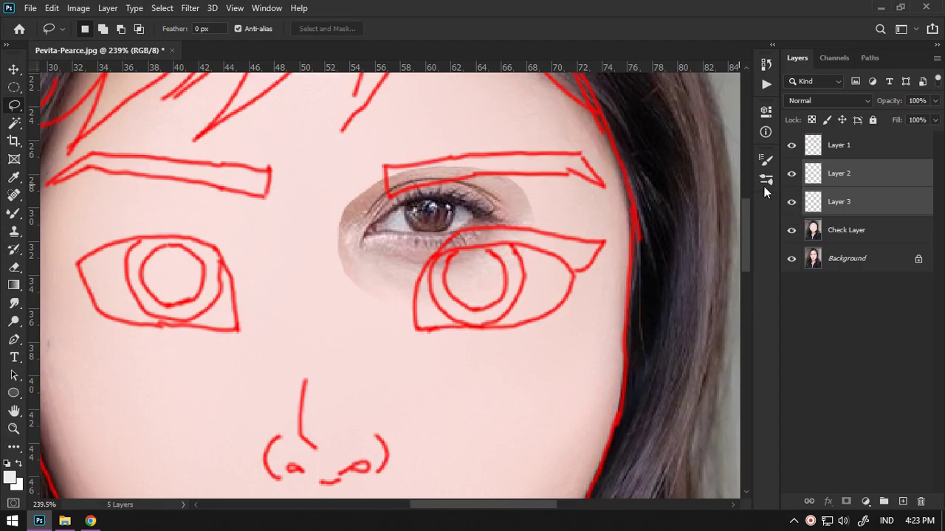
Step: Move the iris into the sketched right eye and scale it to about 206%
click(824, 174)
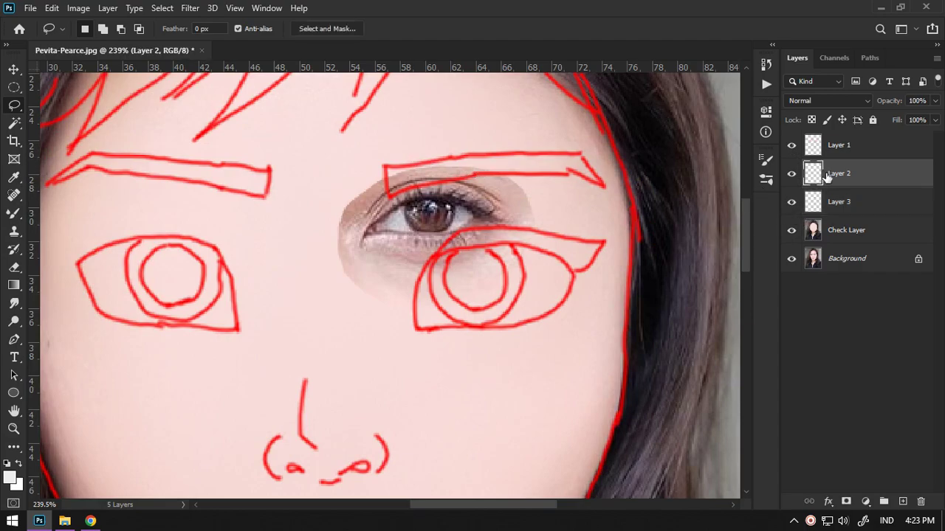
click(14, 69)
drag(427, 209, 494, 266)
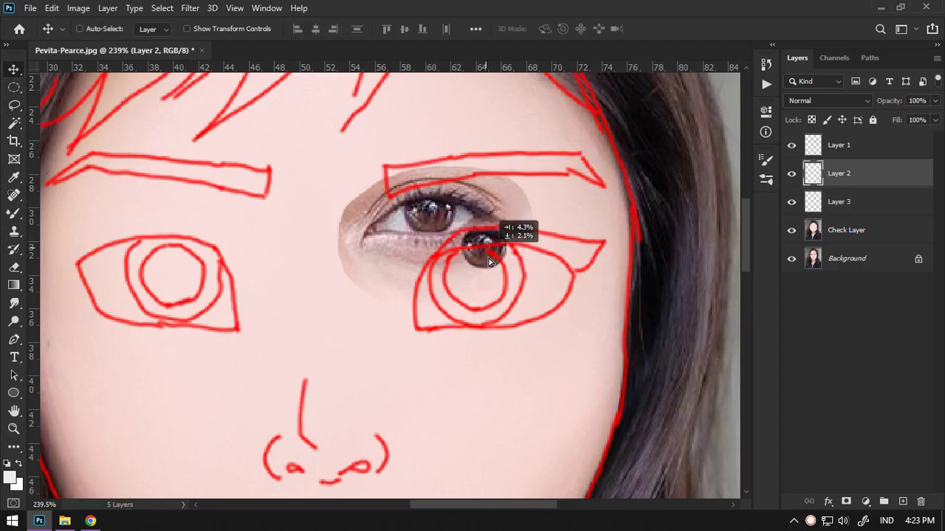
key(ctrl+t)
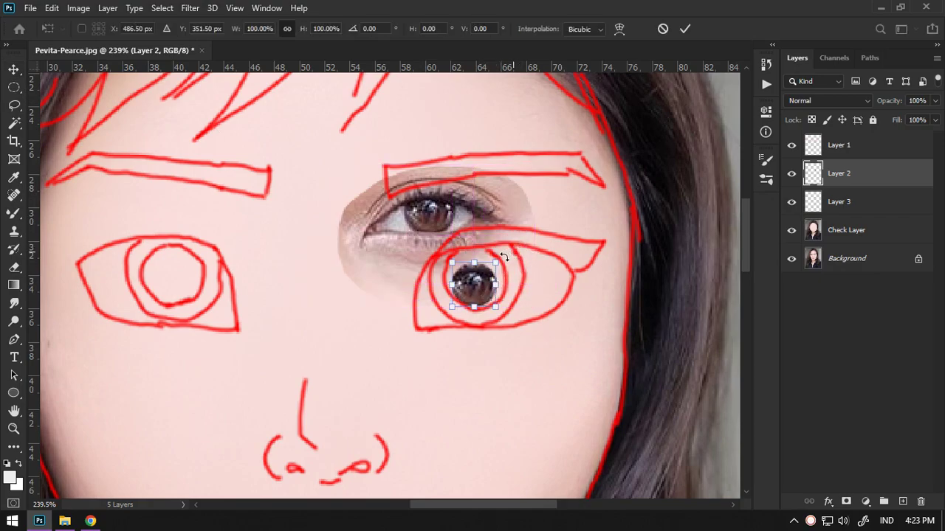
drag(506, 253, 513, 243)
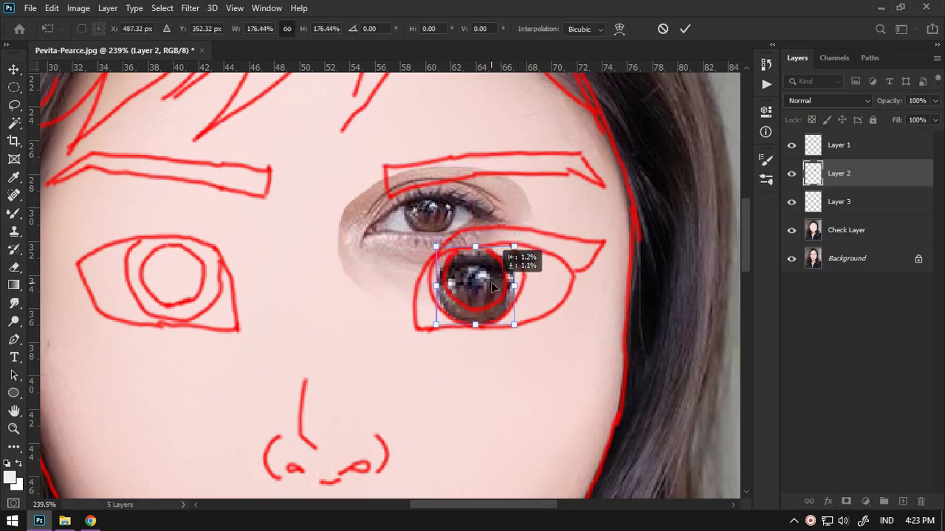
drag(514, 244, 517, 241)
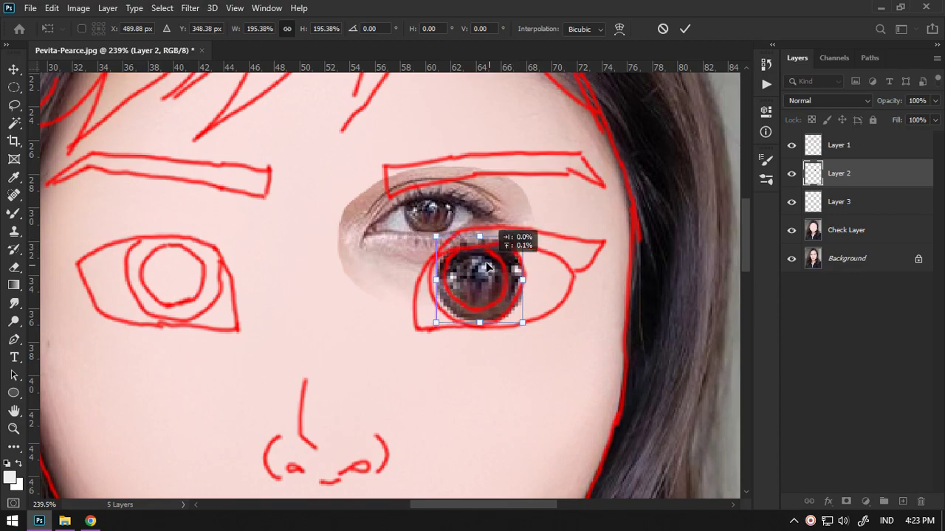
drag(516, 237, 521, 231)
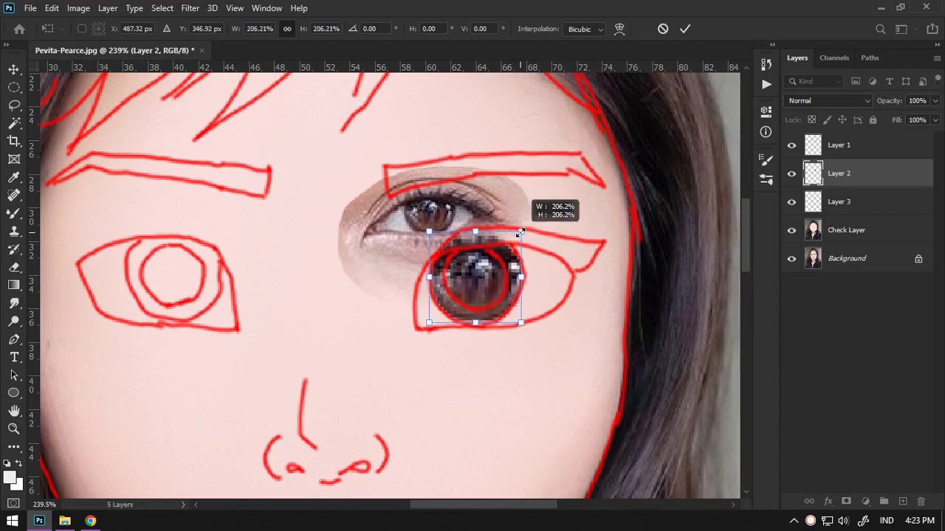
click(685, 29)
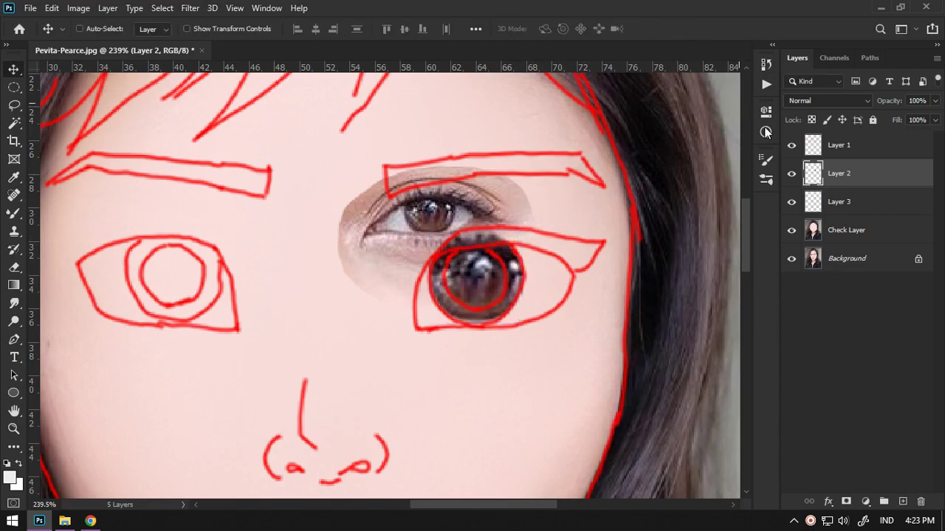
Step: Move the eye patch over the enlarged iris and scale it to about 135.6%
click(852, 208)
drag(517, 197, 558, 267)
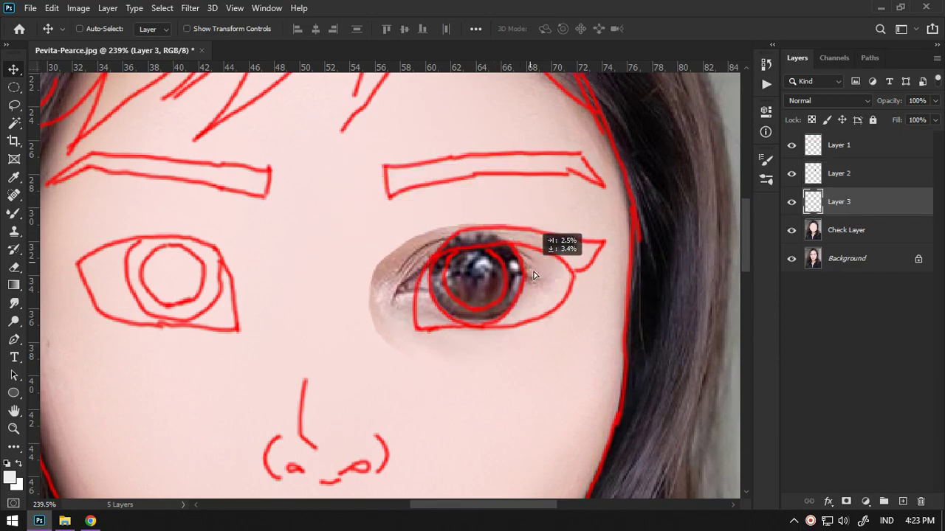
key(ctrl+t)
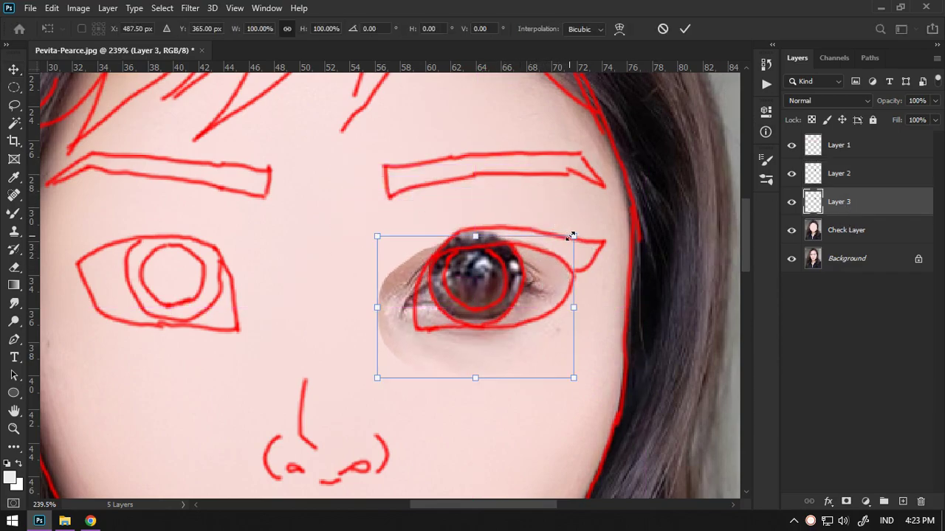
drag(574, 233, 643, 181)
drag(525, 274, 530, 293)
Step: Custom-warp the eye patch's lower lid, upper edge and left side toward the sketched eye outline
click(619, 29)
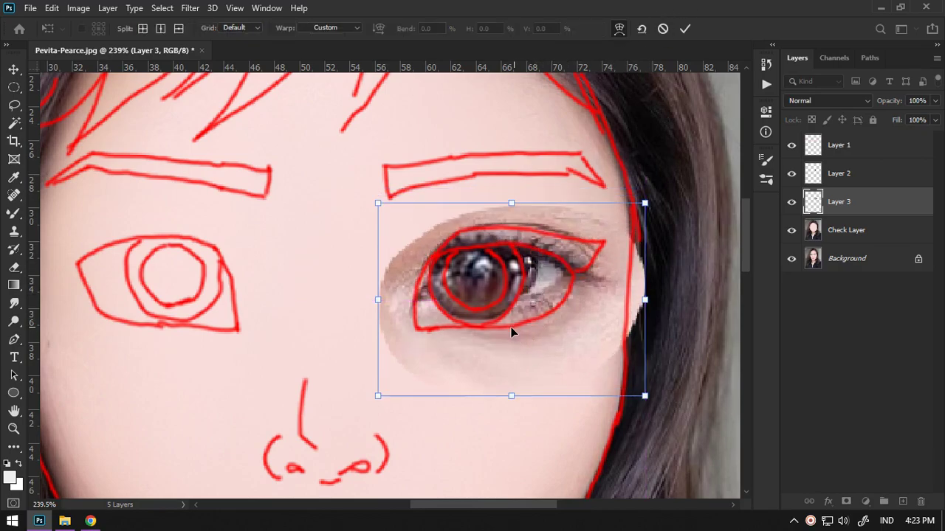
drag(511, 327, 511, 350)
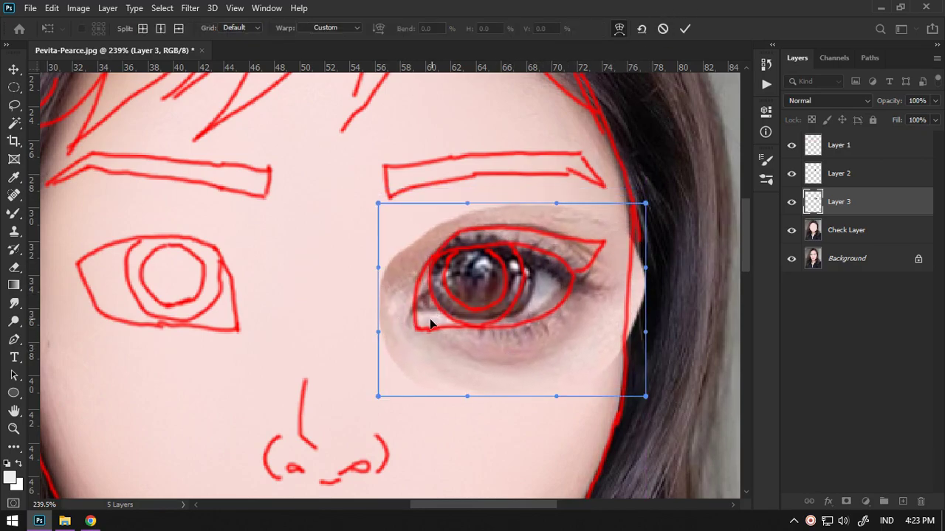
mouse_move(509, 213)
mouse_down()
mouse_move(534, 222)
mouse_move(538, 212)
mouse_move(586, 281)
mouse_move(603, 289)
mouse_move(435, 231)
mouse_move(435, 220)
mouse_move(411, 344)
mouse_move(423, 361)
mouse_move(435, 257)
mouse_up()
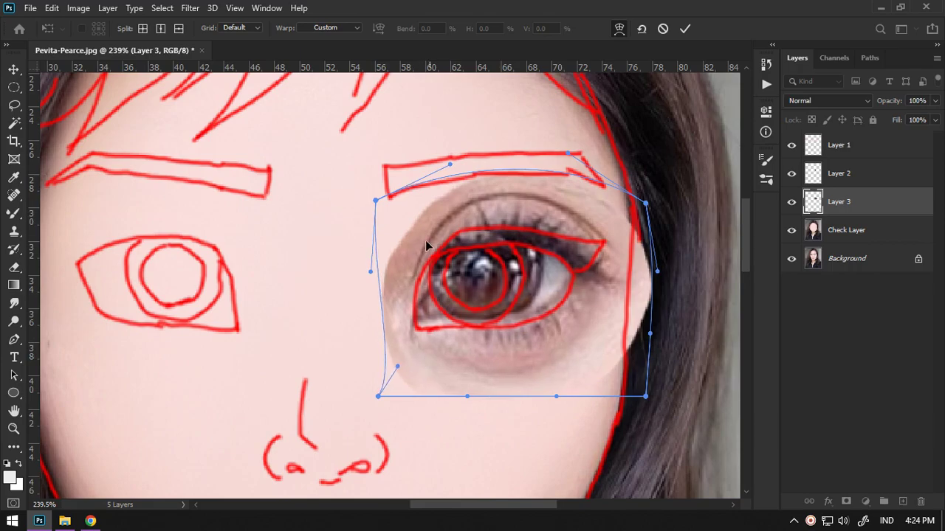
drag(392, 224, 371, 217)
drag(429, 344, 441, 352)
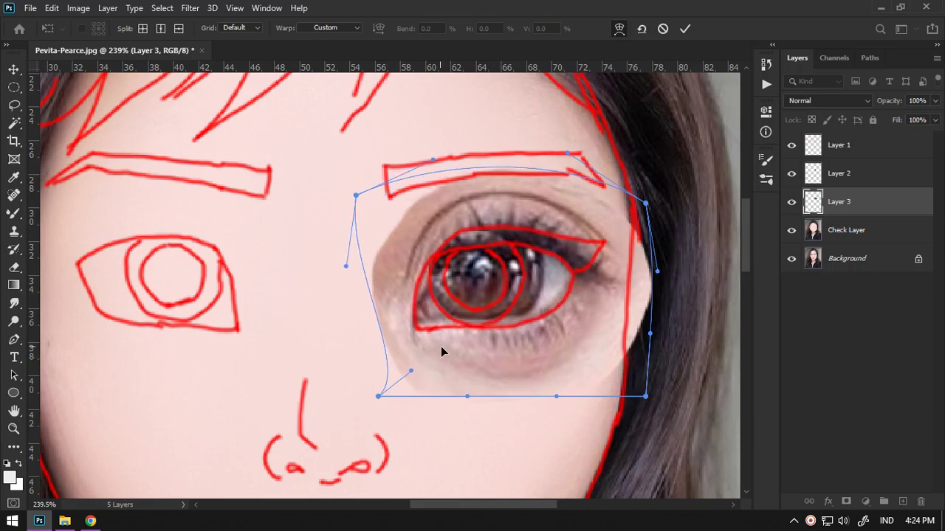
drag(424, 224, 416, 221)
drag(441, 335, 447, 340)
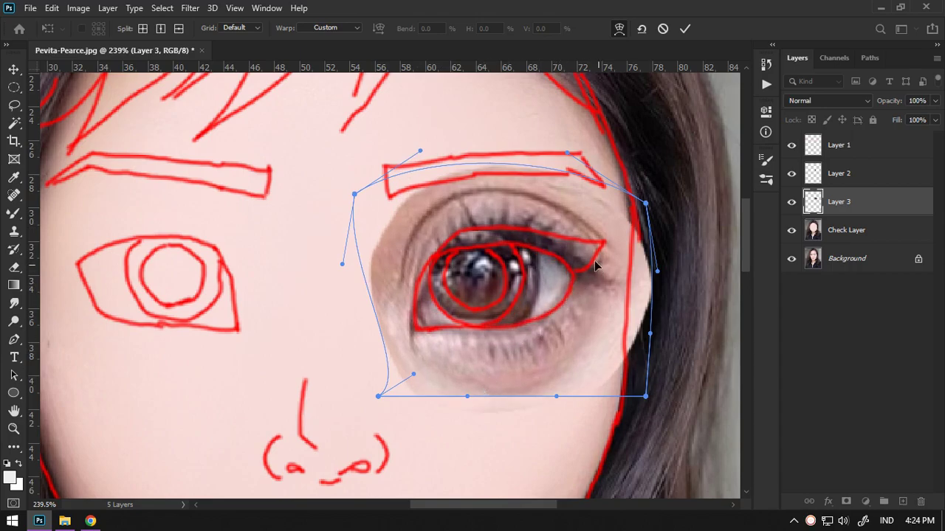
drag(499, 197, 484, 187)
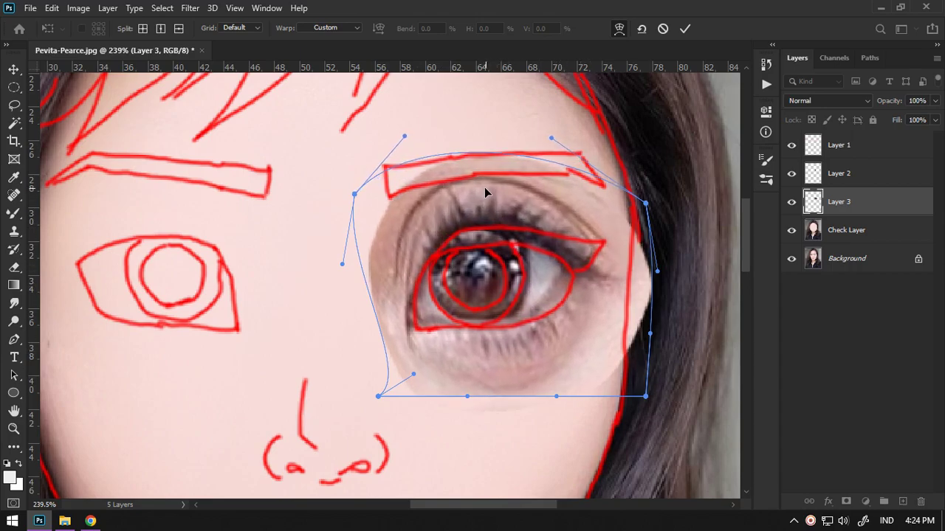
drag(608, 307, 617, 317)
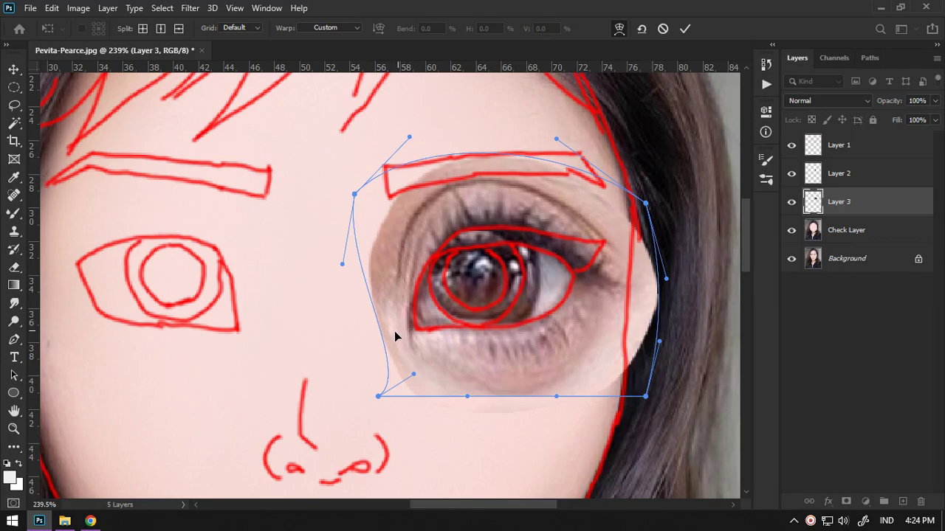
drag(412, 228, 394, 221)
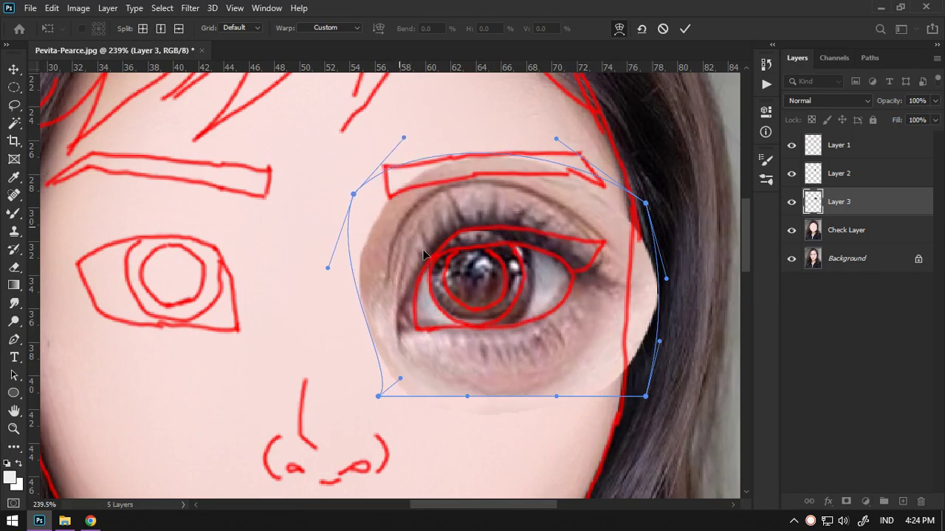
drag(448, 355, 449, 371)
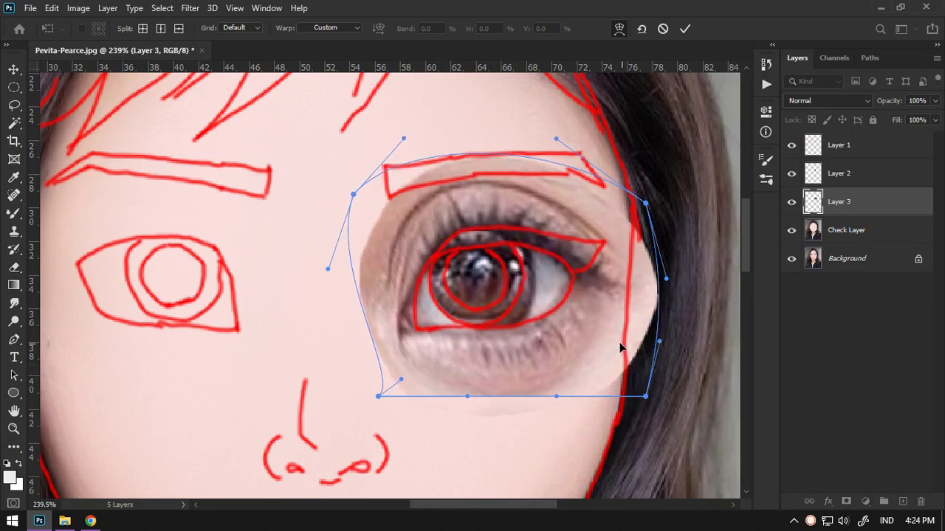
Step: Refine the eye patch's top and right side to fit the sketch, then commit the warp
drag(565, 205, 561, 193)
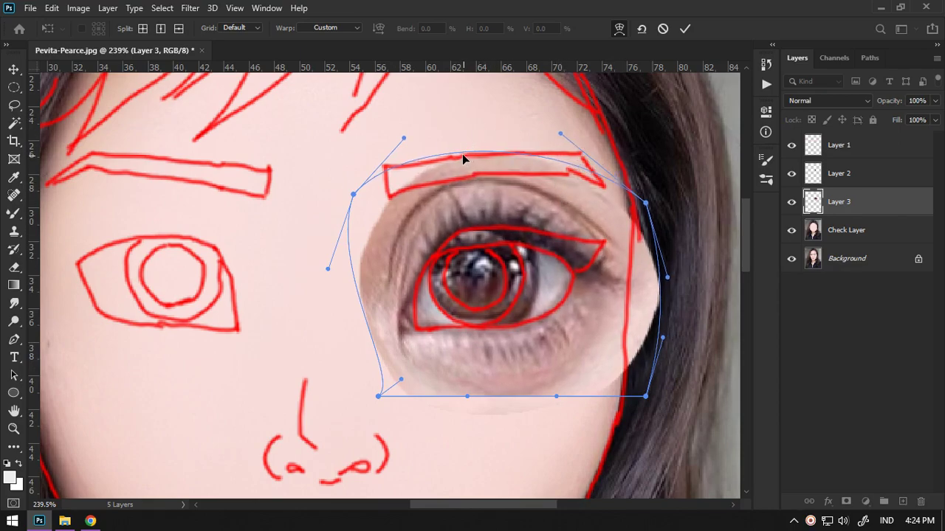
drag(463, 155, 466, 193)
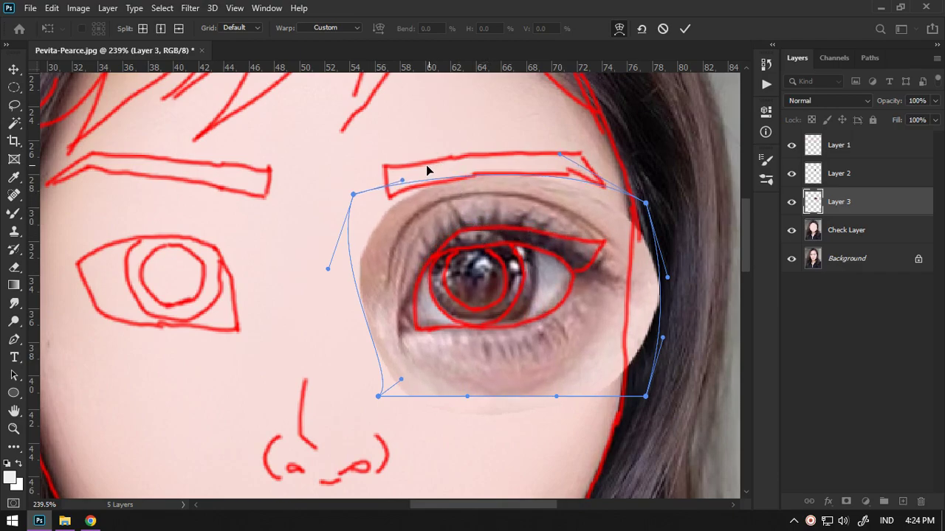
drag(401, 181, 398, 217)
drag(559, 155, 550, 189)
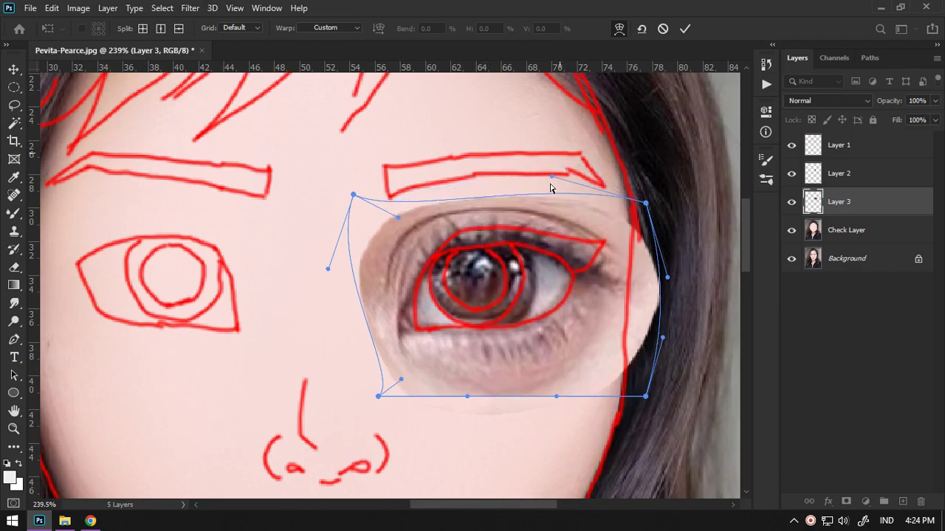
drag(495, 209, 489, 241)
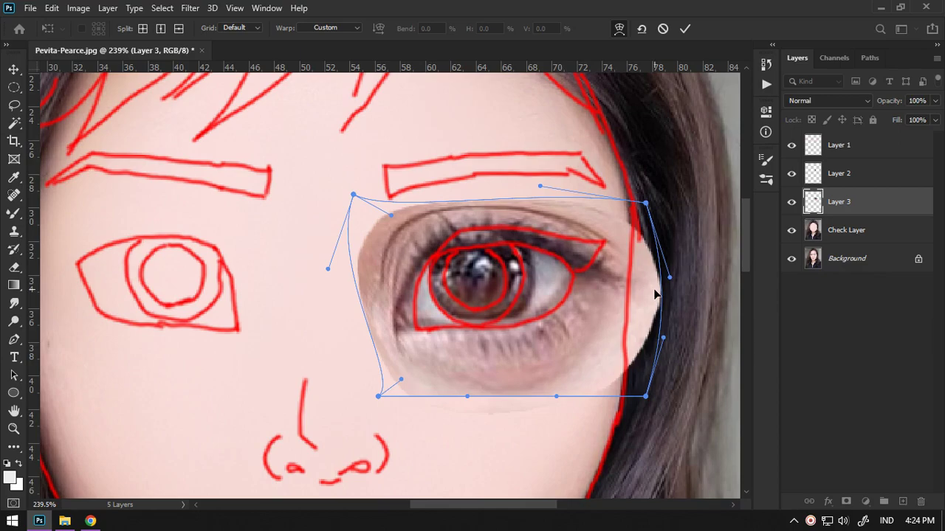
drag(648, 301, 623, 298)
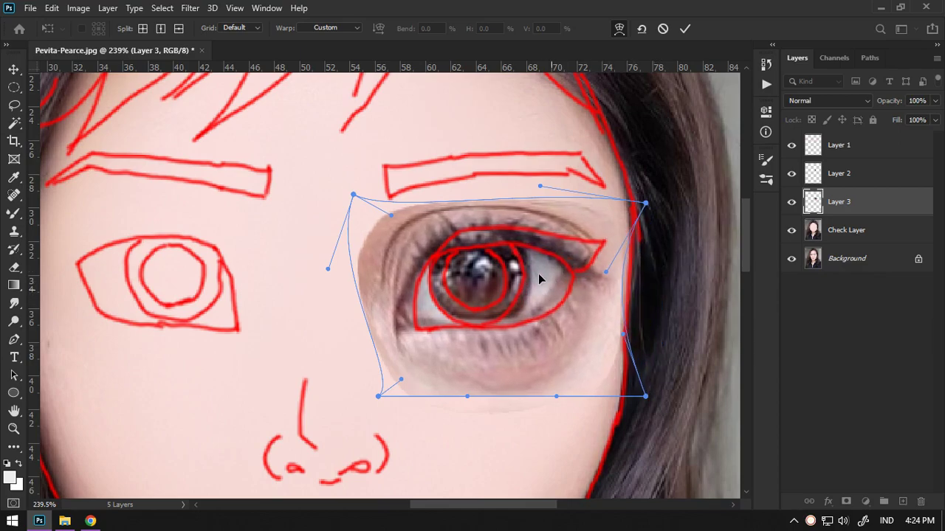
drag(392, 248, 391, 246)
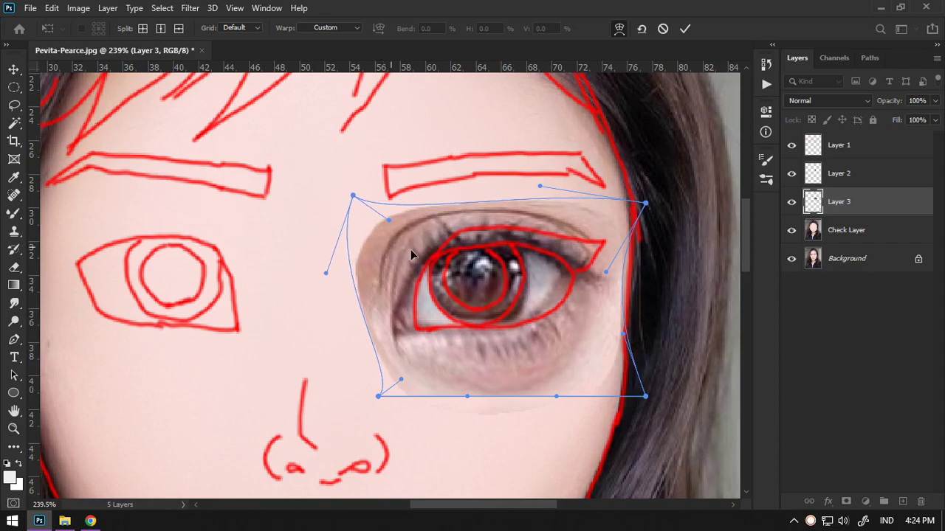
drag(564, 315, 587, 316)
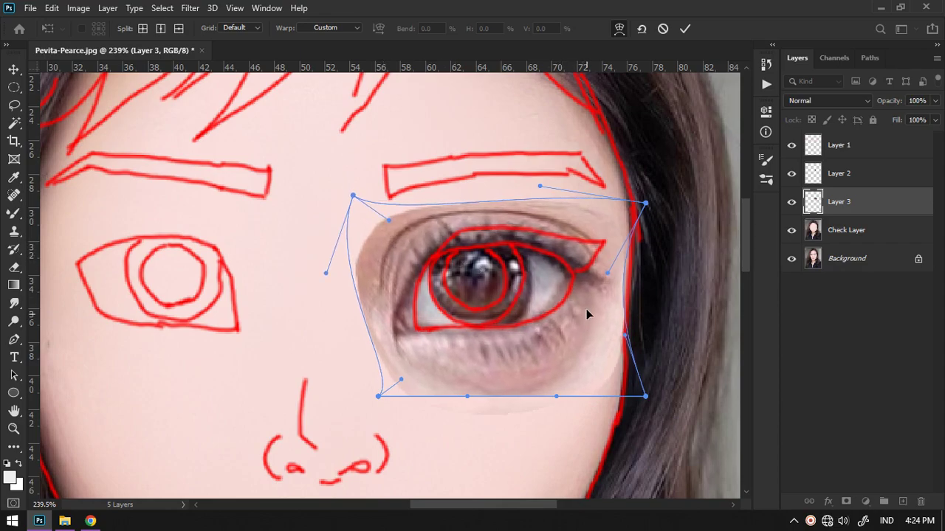
drag(462, 211, 461, 204)
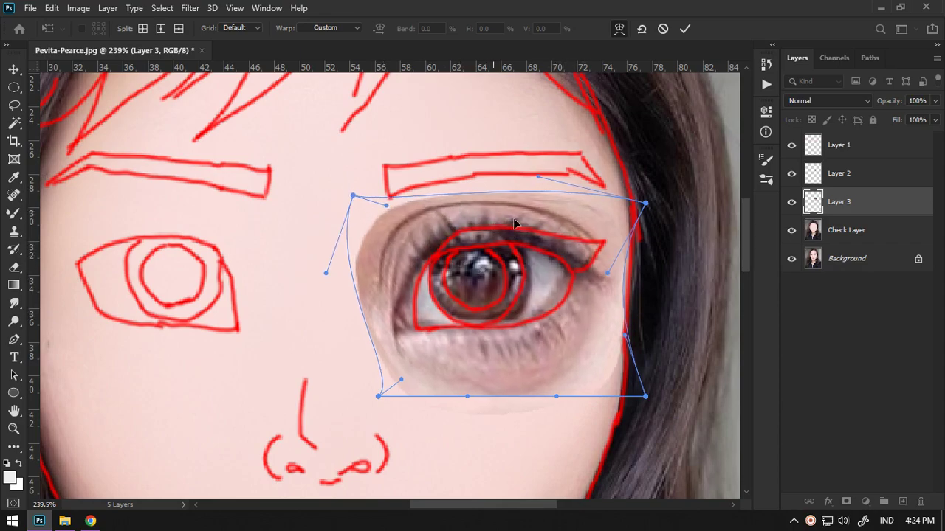
drag(589, 219, 586, 223)
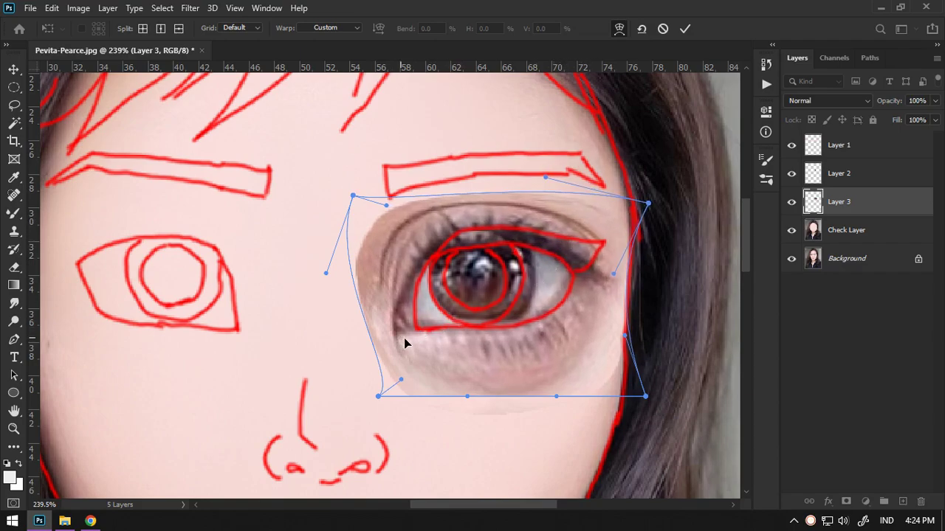
drag(405, 342, 408, 343)
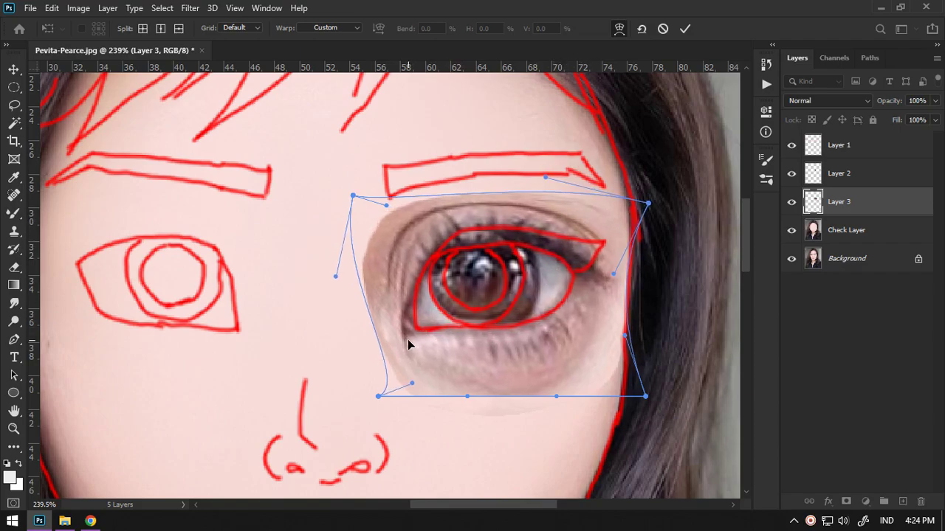
click(685, 30)
Step: Hide the red sketch layer, add a layer mask to Layer 3 and choose the regular Brush
click(794, 146)
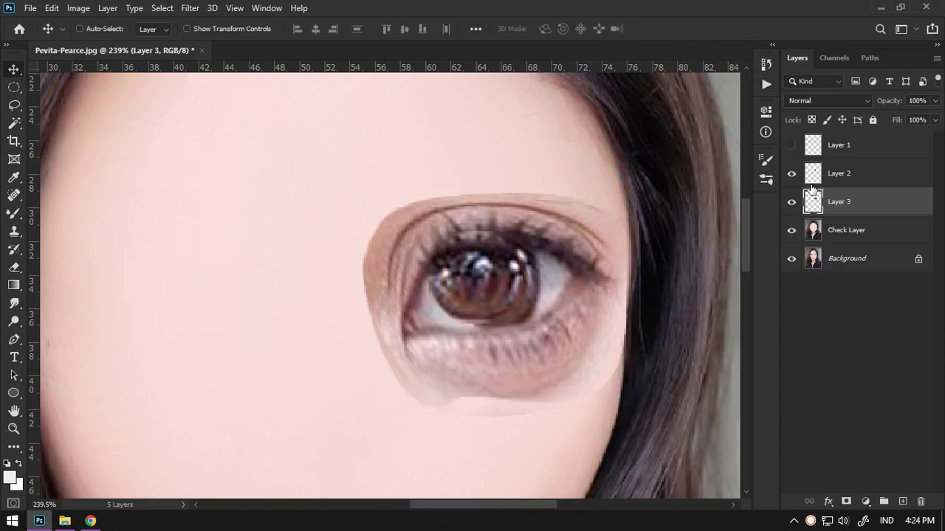
click(846, 502)
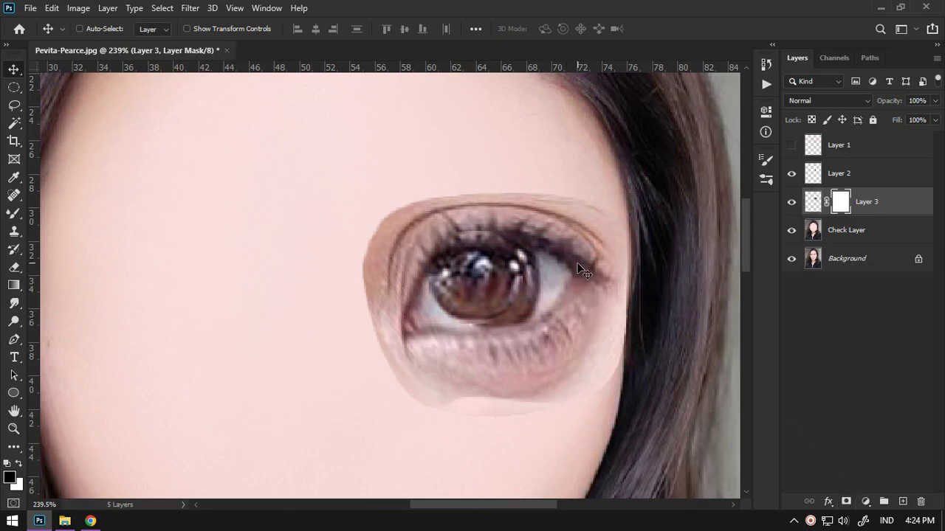
key(b)
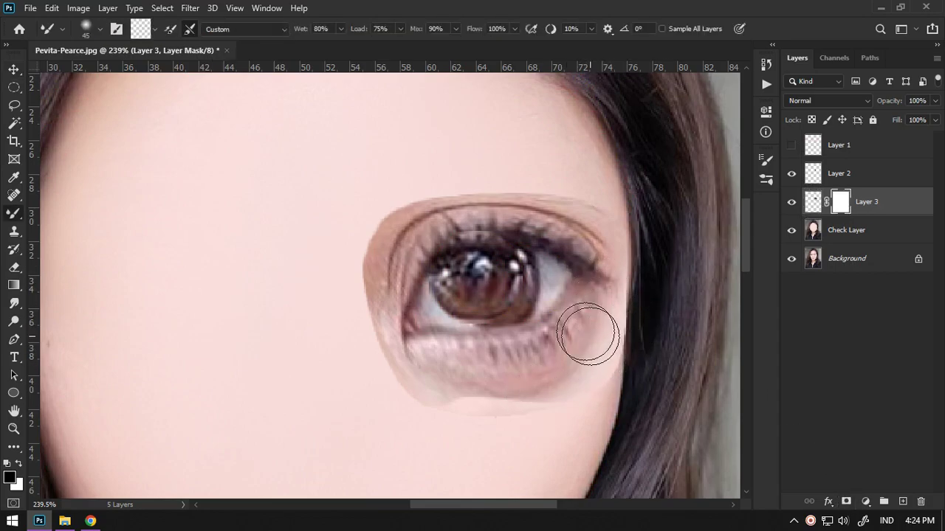
alt+click(15, 215)
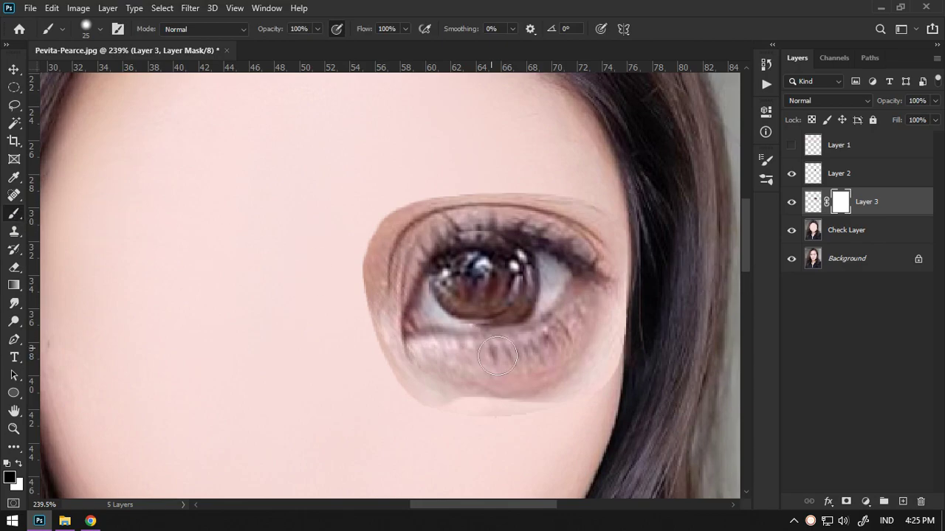
Step: Paint the mask along the under-eye, top and inner-corner edges to blend them into the skin
mouse_move(524, 391)
mouse_down()
mouse_move(544, 372)
mouse_move(616, 352)
mouse_move(595, 377)
mouse_move(640, 281)
mouse_move(647, 235)
mouse_up()
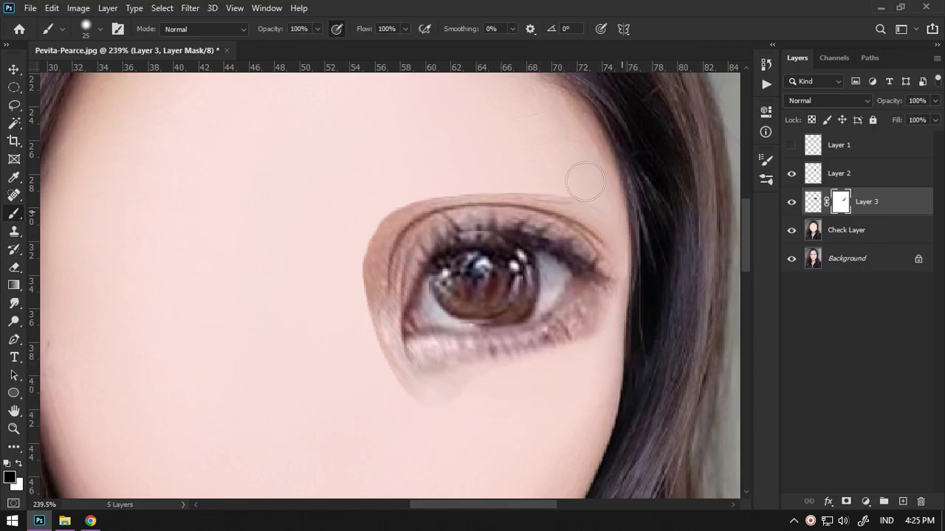
mouse_move(332, 251)
mouse_down()
mouse_move(434, 165)
mouse_move(458, 186)
mouse_up()
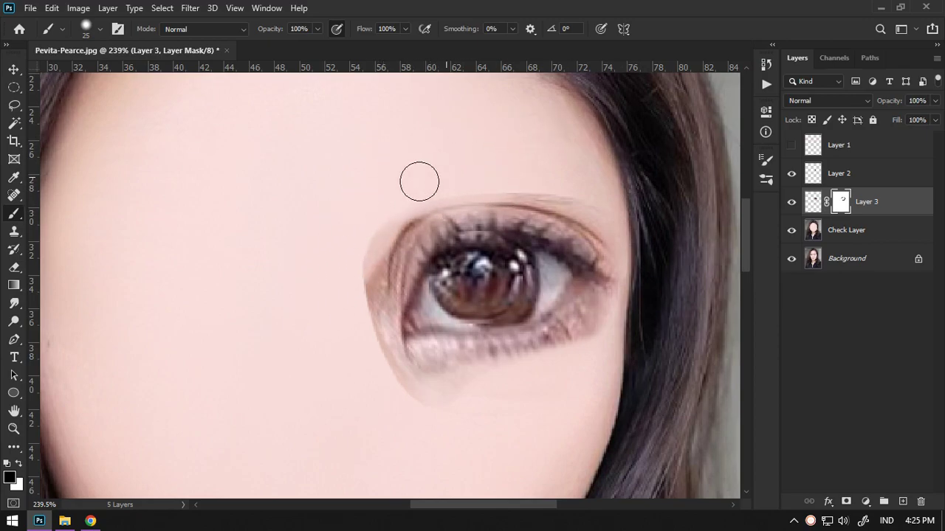
drag(472, 167, 540, 177)
mouse_move(406, 177)
mouse_down()
mouse_move(369, 254)
mouse_move(354, 253)
mouse_move(411, 401)
mouse_move(415, 366)
mouse_move(378, 372)
mouse_move(411, 365)
mouse_move(511, 376)
mouse_move(627, 319)
mouse_up()
click(794, 146)
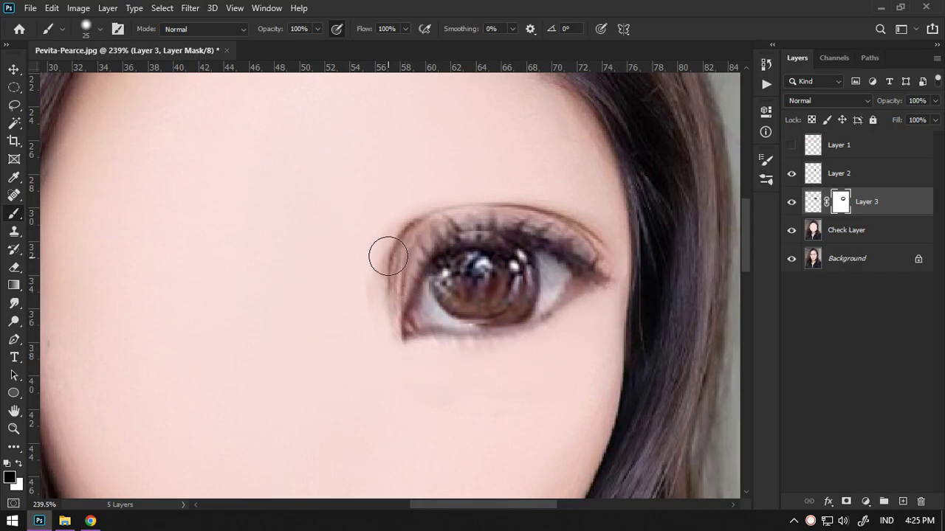
drag(369, 338, 372, 298)
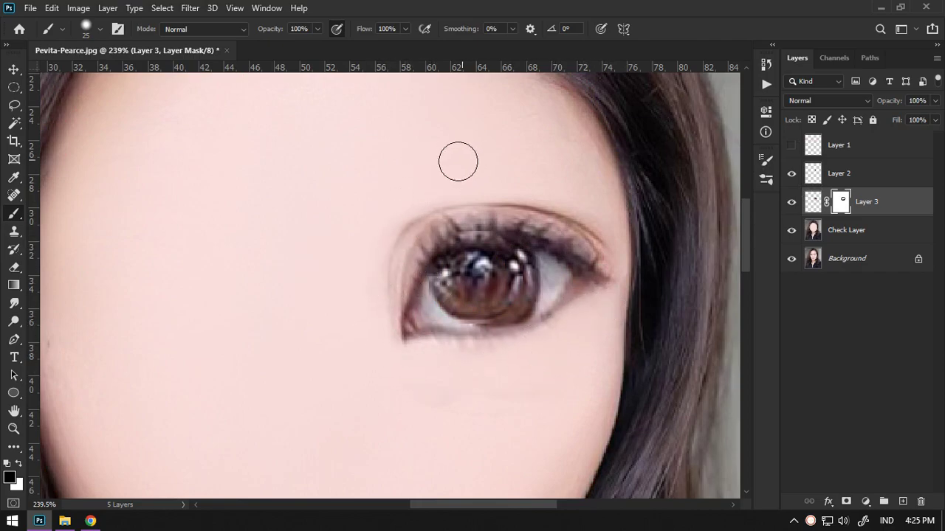
drag(413, 222, 404, 253)
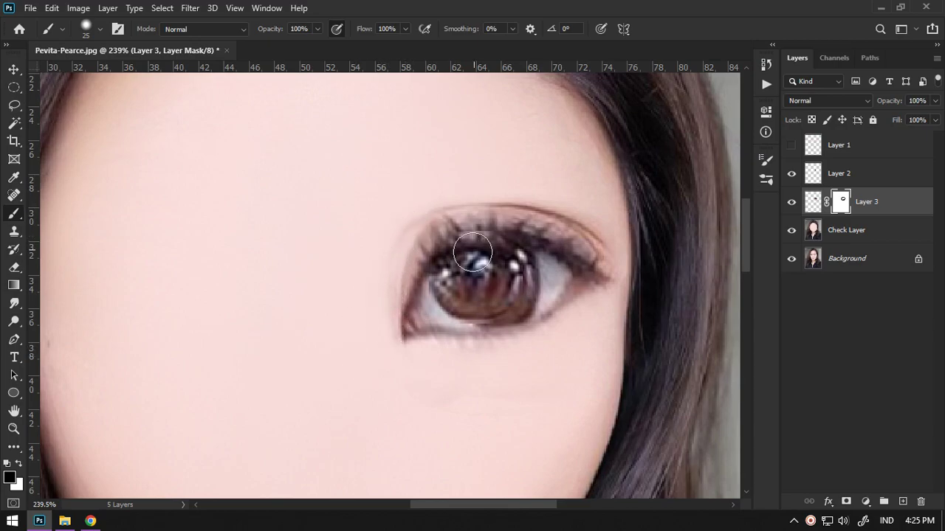
Step: Compare the eye against the sketch, hide it, and tone down the eye white through the mask
scroll(443, 263, down, 5)
scroll(415, 270, up, 5)
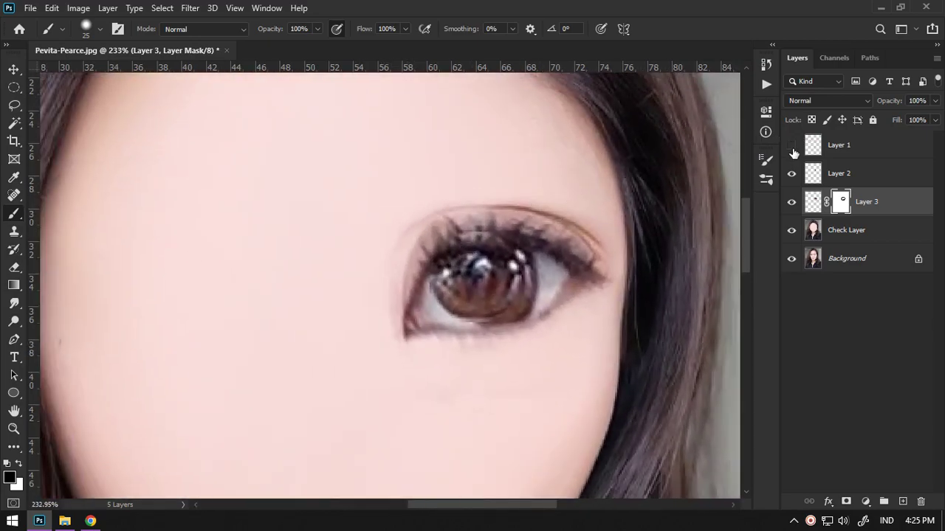
click(792, 146)
click(792, 146)
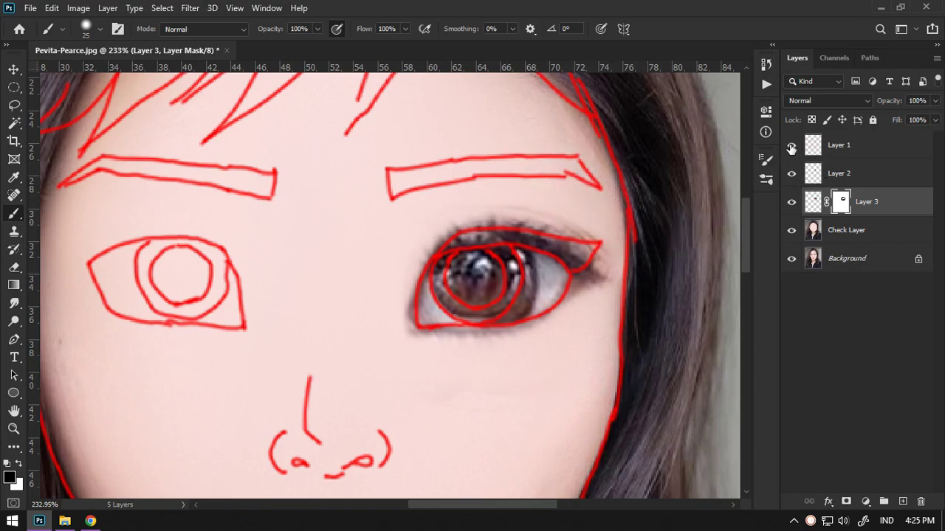
click(791, 148)
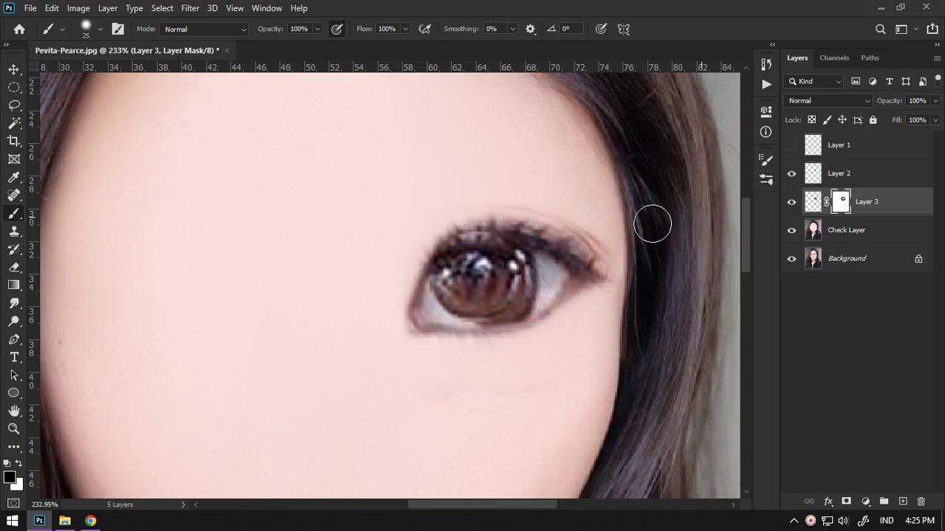
drag(524, 265, 559, 278)
click(813, 203)
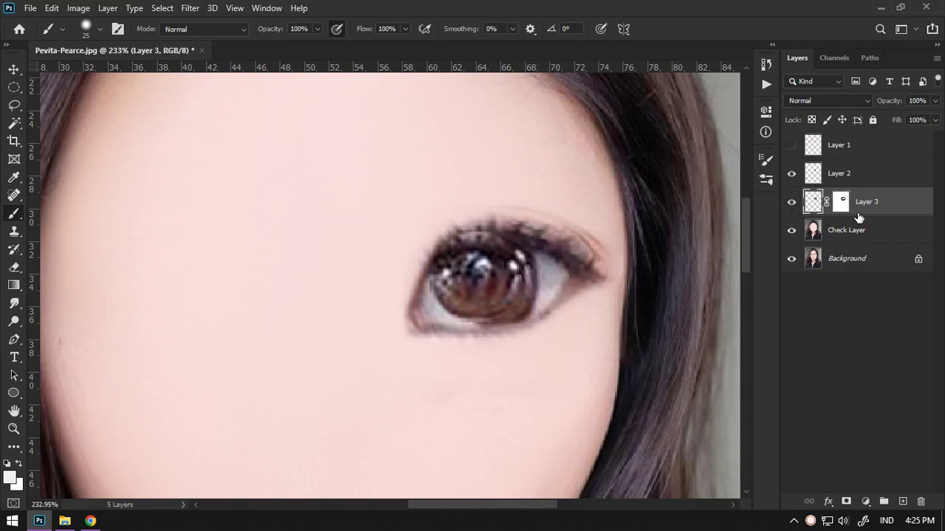
Step: Add a new Layer 4 and paint white onto the eye white with a size 8 brush
click(903, 502)
scroll(538, 263, up, 2)
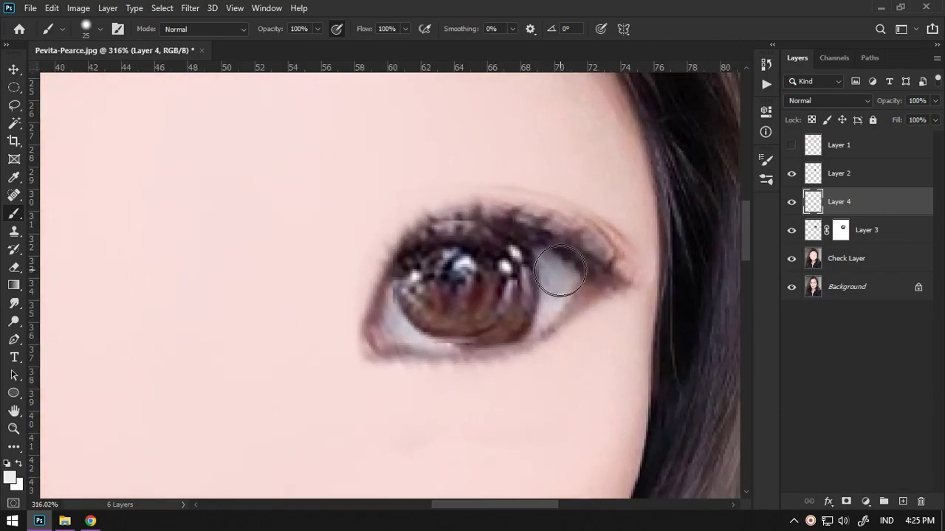
key(bracketleft)
key(bracketleft)
key(bracketleft)
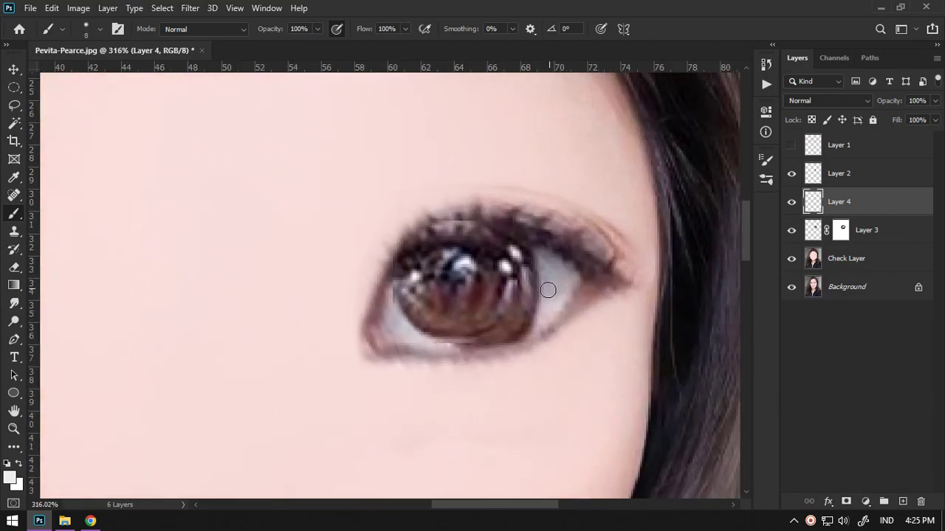
drag(547, 290, 539, 295)
mouse_move(540, 287)
mouse_down()
mouse_move(531, 270)
mouse_move(513, 321)
mouse_move(539, 318)
mouse_move(461, 332)
mouse_move(458, 343)
mouse_move(559, 280)
mouse_move(544, 276)
mouse_move(555, 296)
mouse_up()
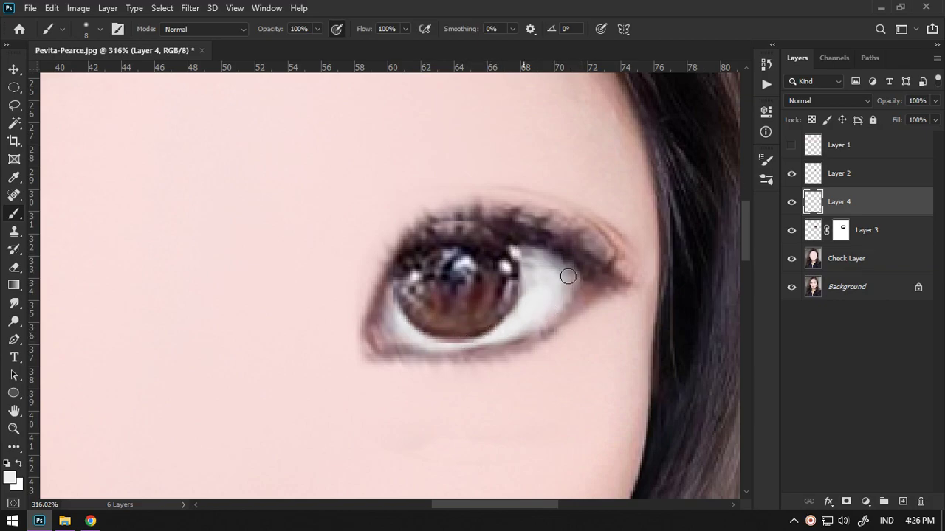
Step: Darken the upper lash line and outer-corner lashes, with the red sketch shown for reference
key(x)
key(bracketleft)
drag(468, 216, 451, 202)
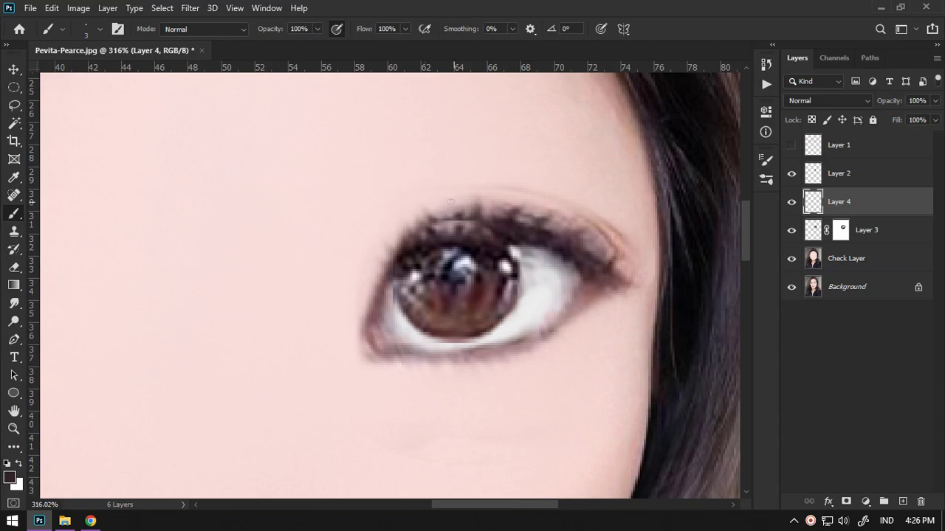
click(791, 145)
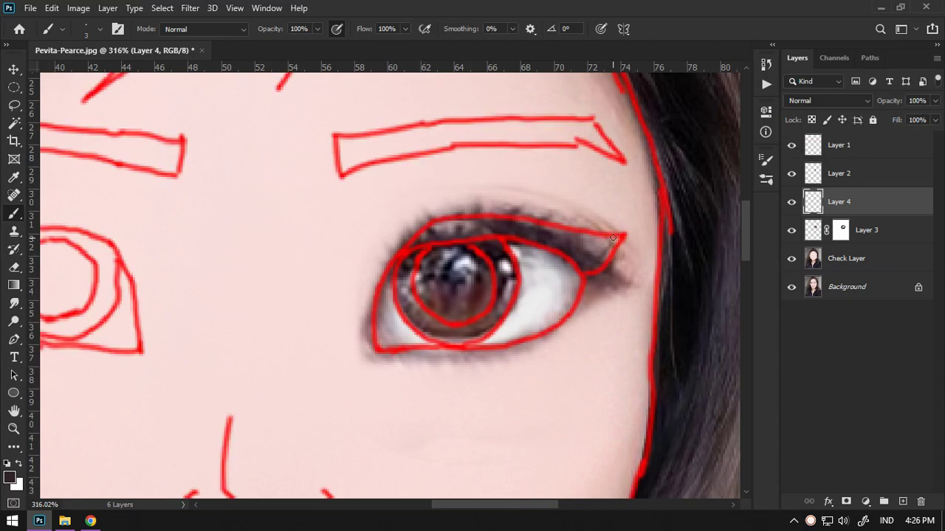
mouse_move(607, 238)
mouse_down()
mouse_move(590, 253)
mouse_move(568, 239)
mouse_up()
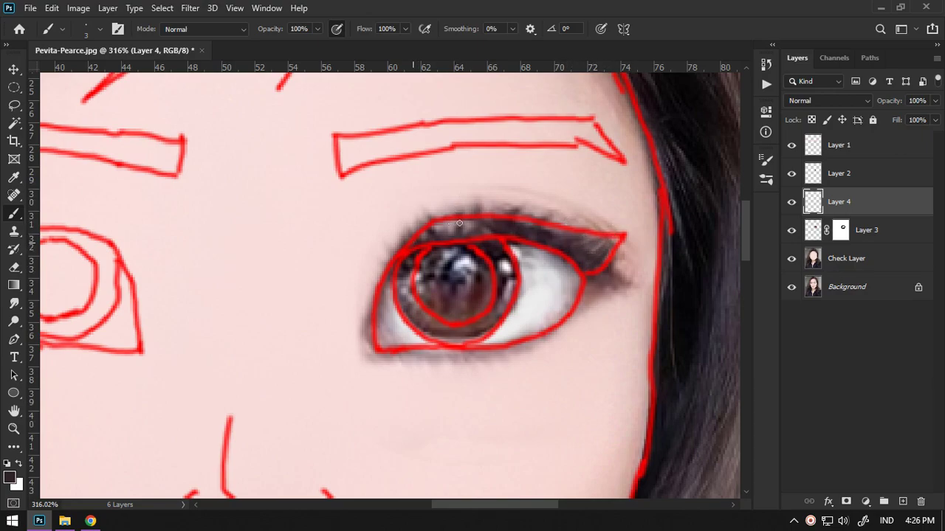
Step: Add a white layer mask to Layer 2 and paint it to darken the upper lashes
drag(842, 175, 850, 201)
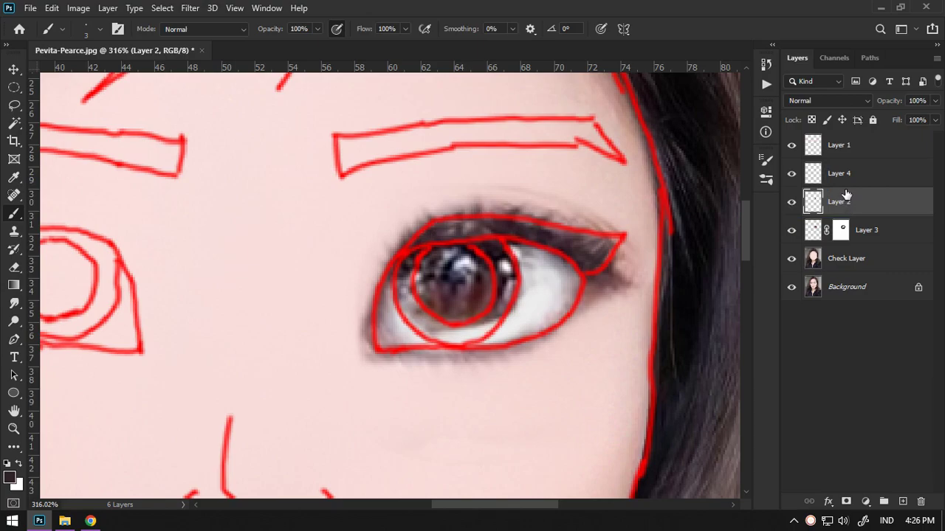
key(ctrl+z)
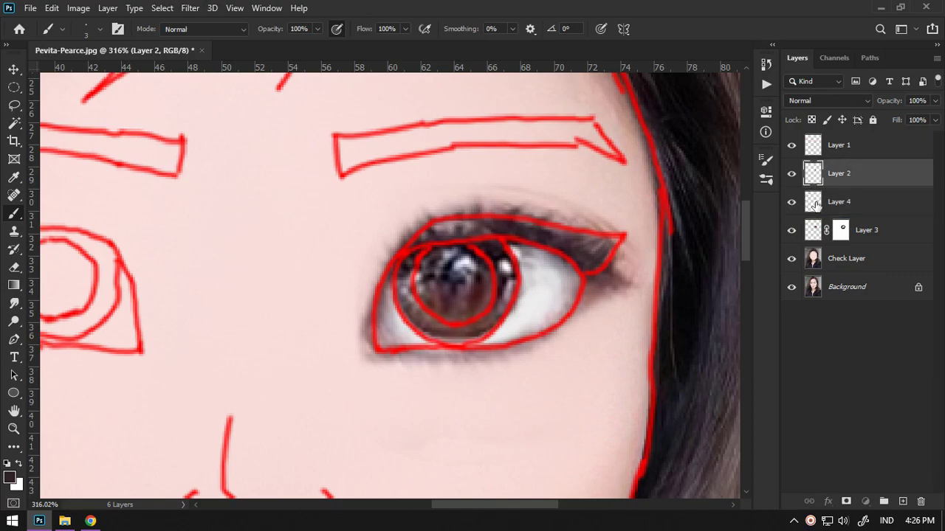
click(816, 204)
click(845, 174)
click(846, 501)
drag(449, 230, 449, 223)
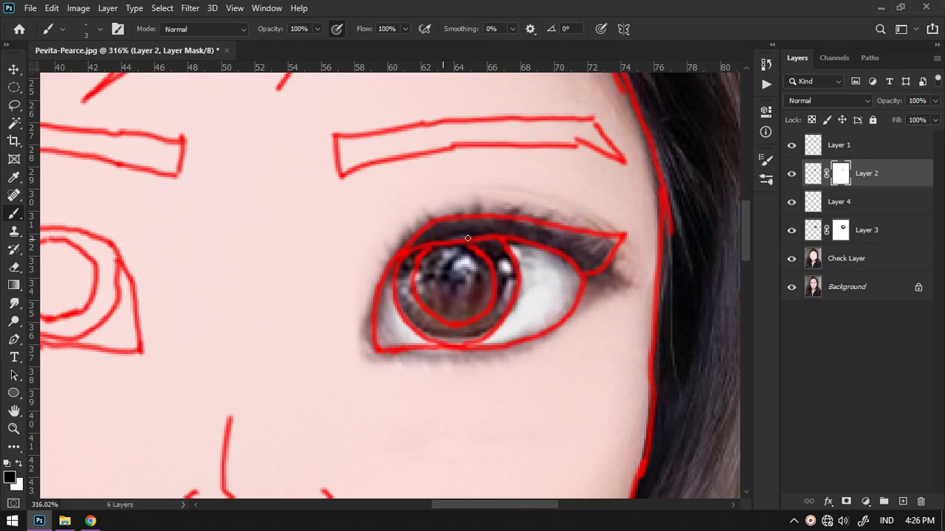
Step: Darken the outer eye corner on Layer 4 and hide the red sketch layer
click(866, 206)
drag(588, 236, 604, 240)
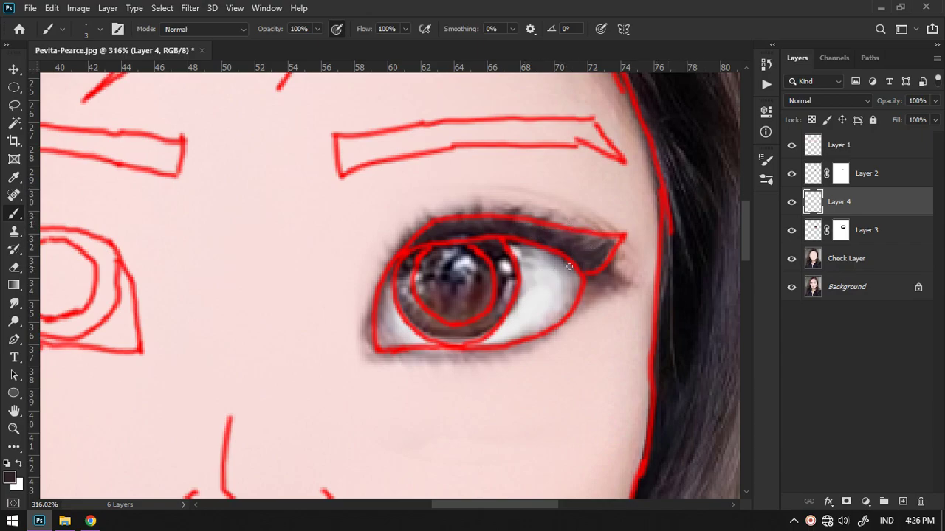
click(791, 145)
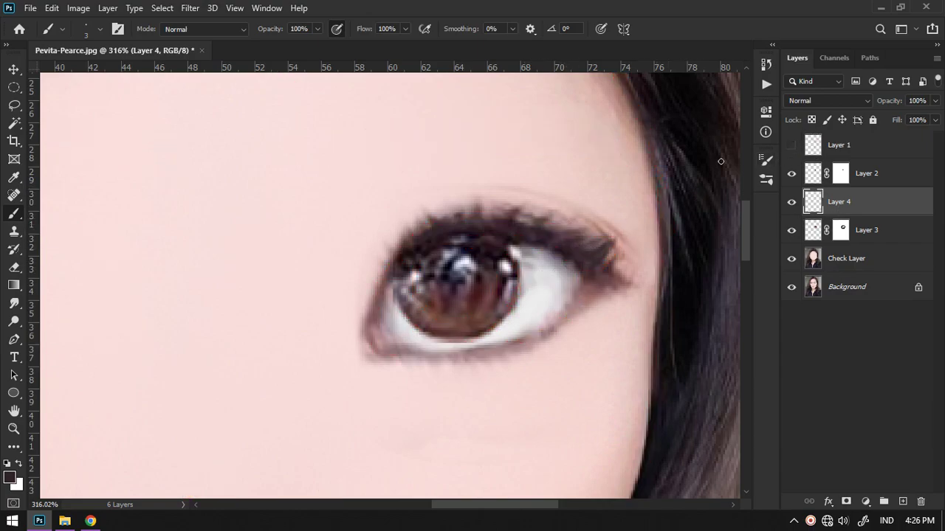
Step: Sample brown from the outer eye corner and paint a dark lower eyelid line
drag(469, 213, 562, 258)
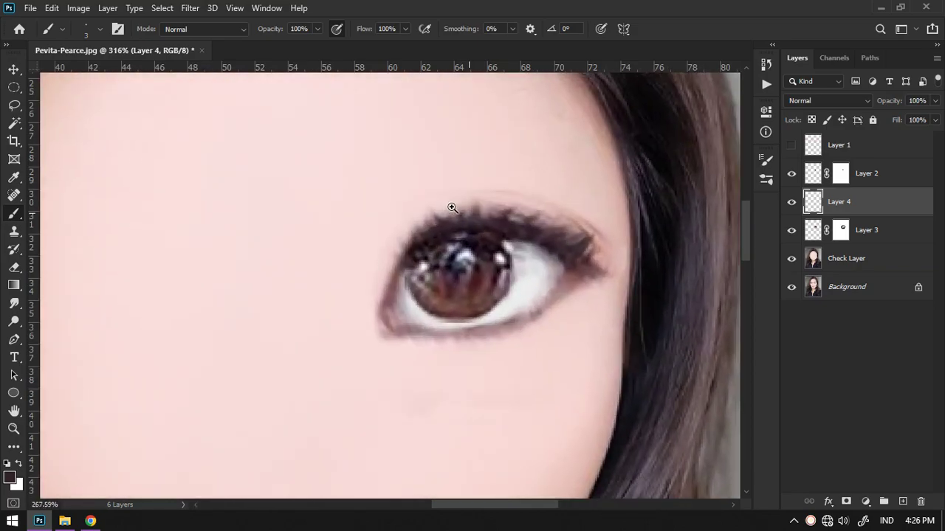
alt+click(572, 263)
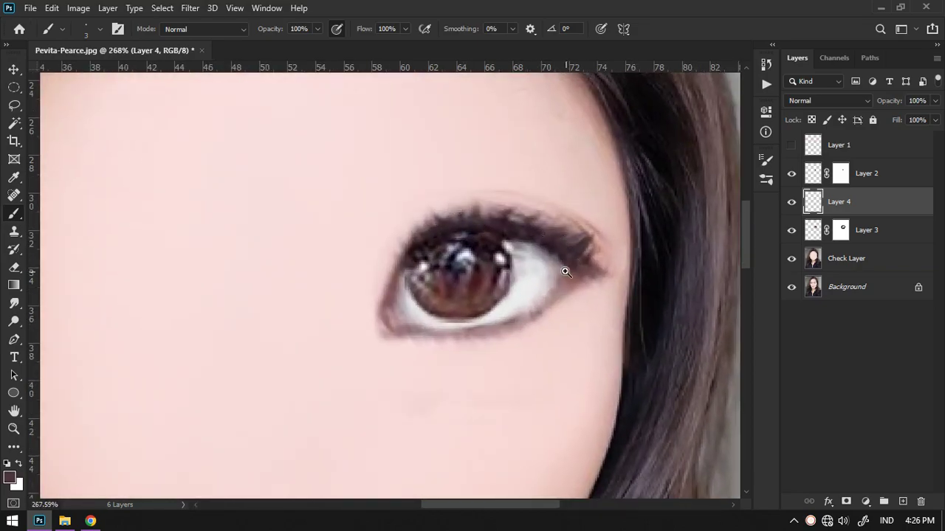
scroll(571, 271, up, 2)
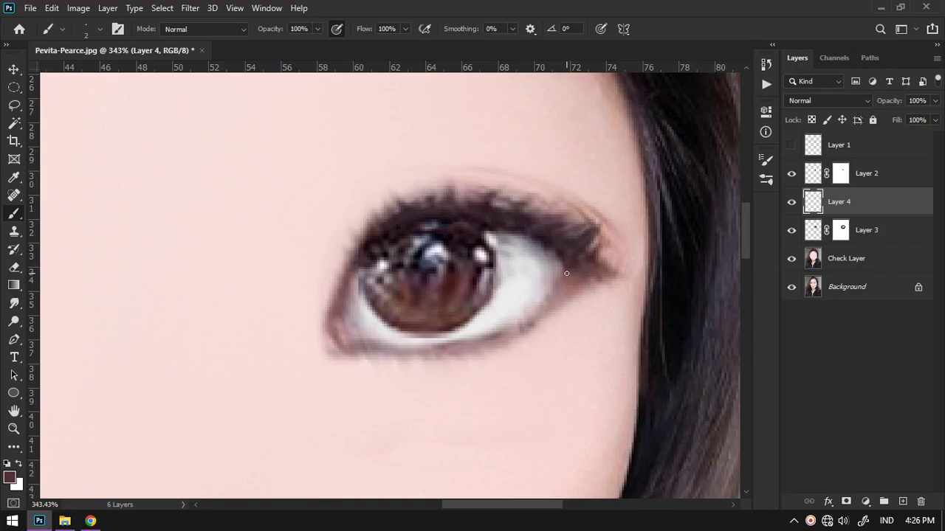
drag(552, 292, 536, 316)
drag(553, 299, 546, 311)
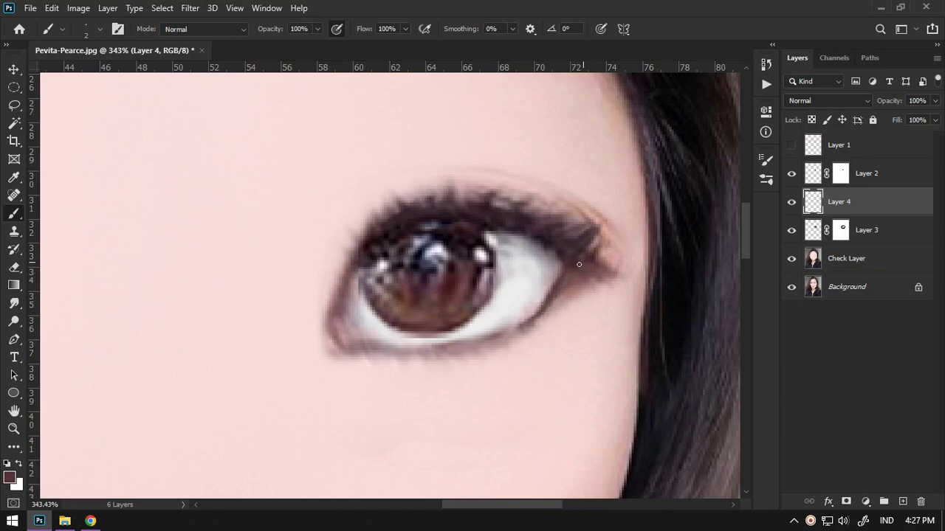
scroll(590, 273, left, 2)
scroll(591, 273, down, 1)
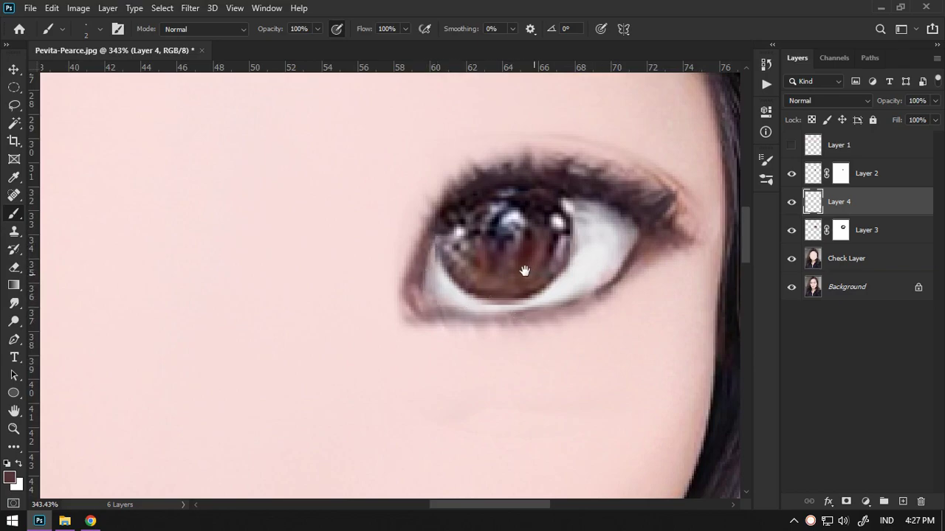
drag(528, 275, 509, 240)
drag(455, 281, 595, 256)
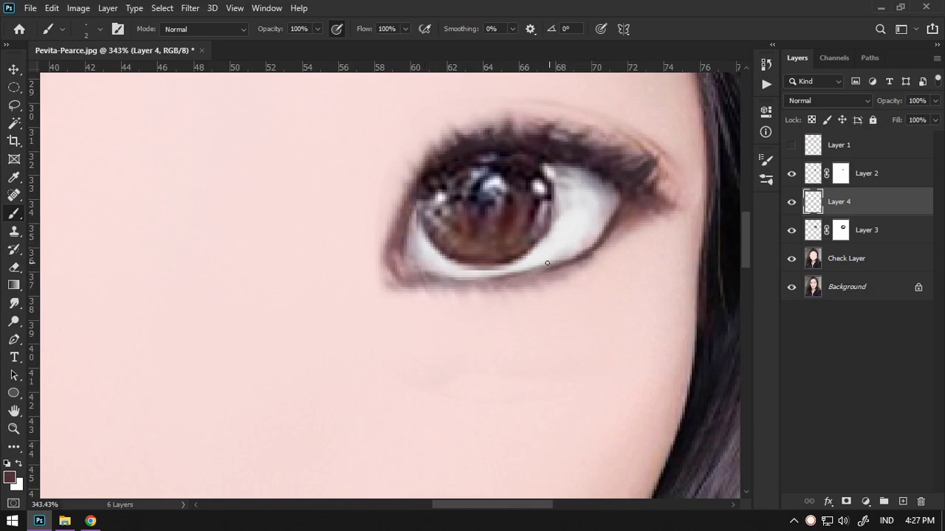
drag(477, 279, 572, 256)
Step: Sample the near-white of the eye and brighten the eye white around the iris
alt+click(575, 215)
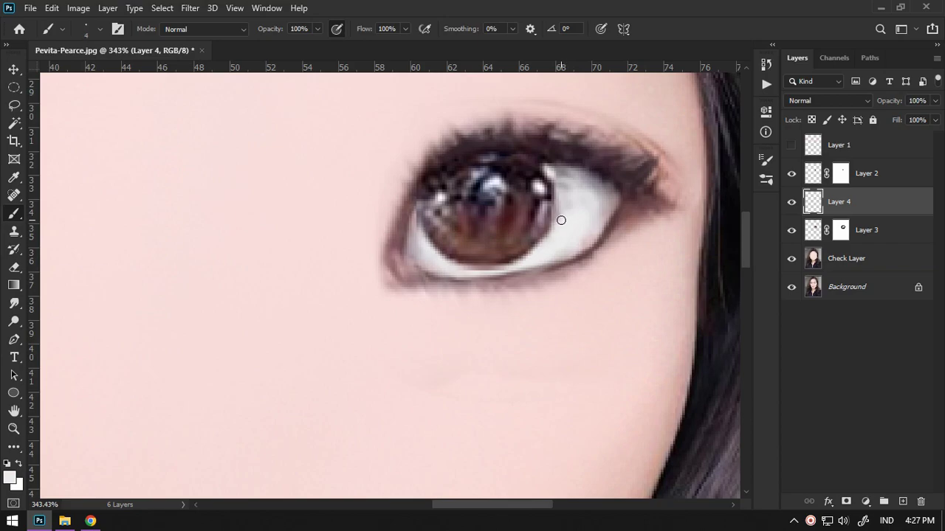
mouse_move(544, 229)
mouse_down()
mouse_move(558, 190)
mouse_move(566, 200)
mouse_move(605, 200)
mouse_move(565, 243)
mouse_up()
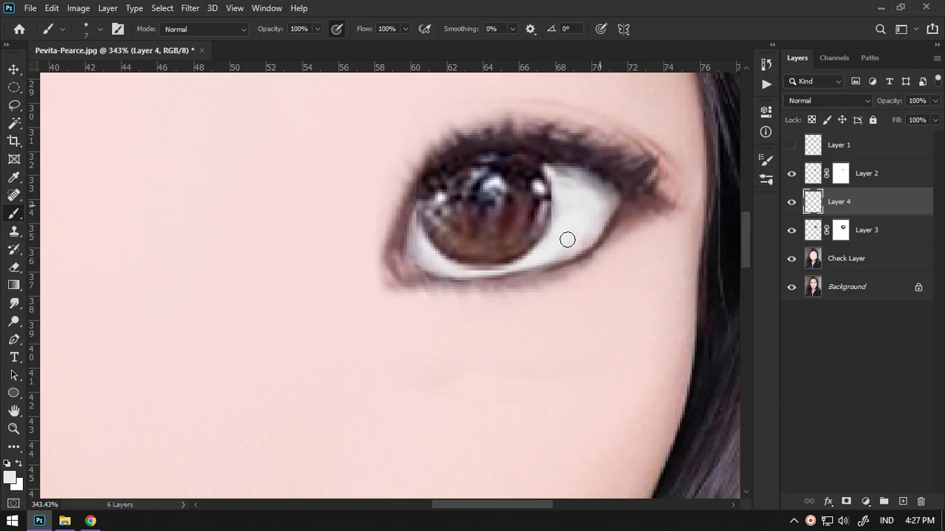
mouse_move(440, 241)
mouse_down()
mouse_move(437, 266)
mouse_move(443, 251)
mouse_move(605, 219)
mouse_move(590, 201)
mouse_up()
scroll(590, 202, down, 5)
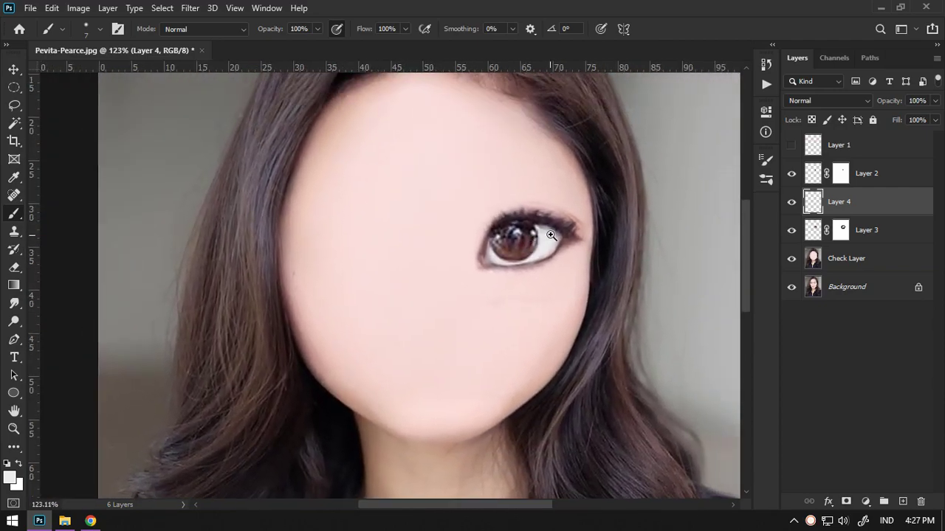
Step: Compare the face with and without the red sketch, then show only the original Background photo
scroll(526, 243, down, 2)
scroll(525, 244, down, 1)
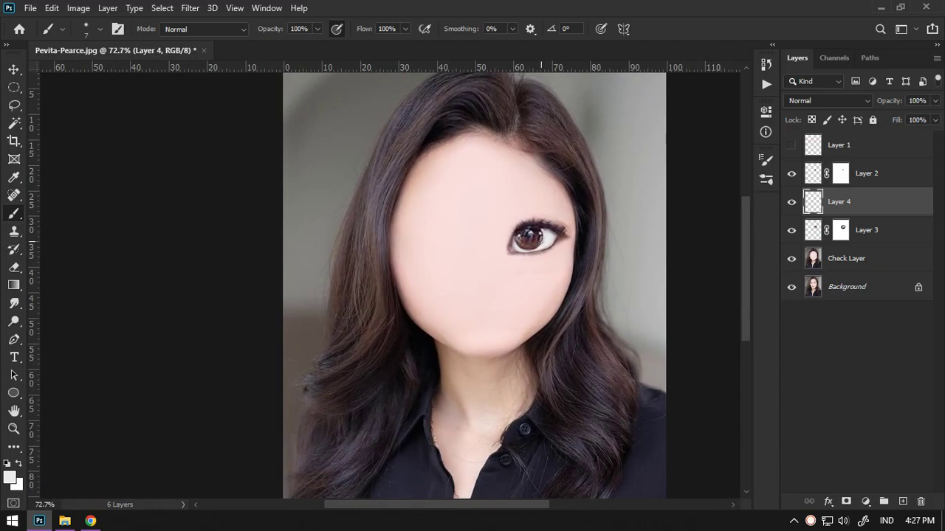
click(792, 147)
click(794, 150)
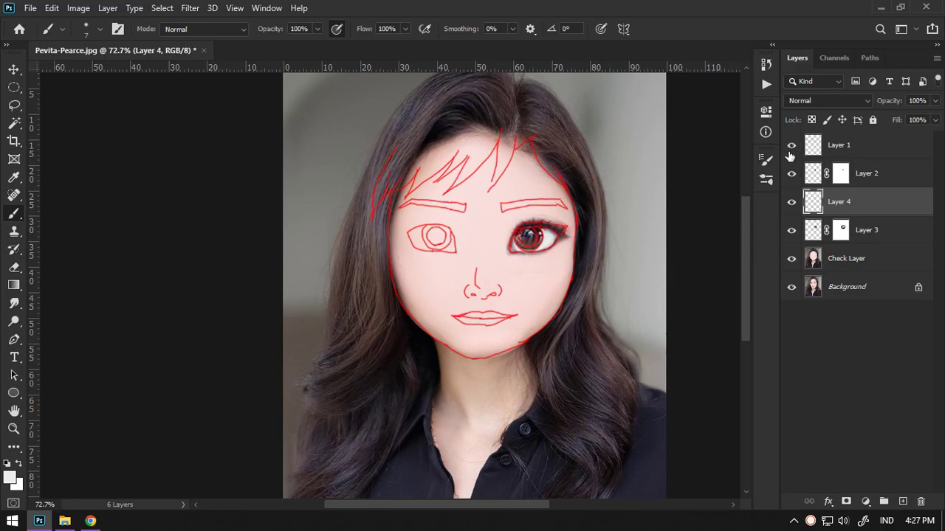
click(792, 148)
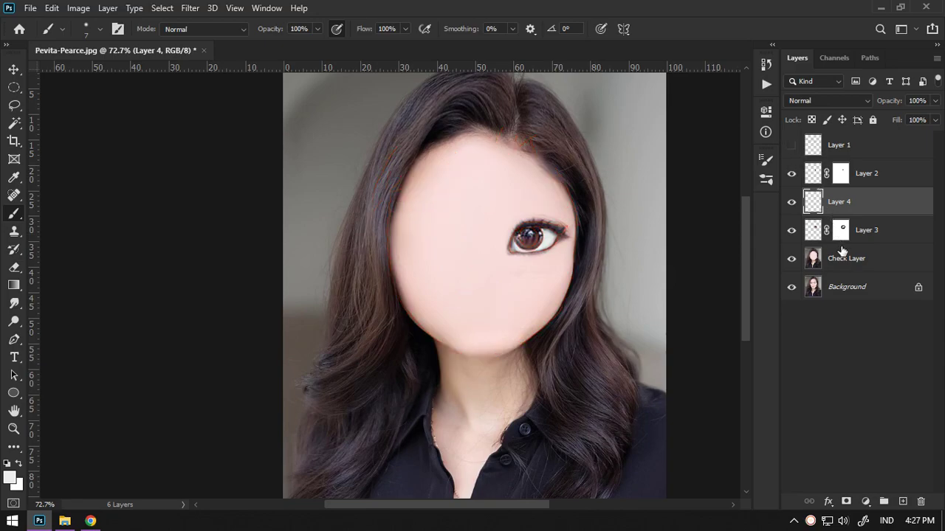
alt+click(792, 287)
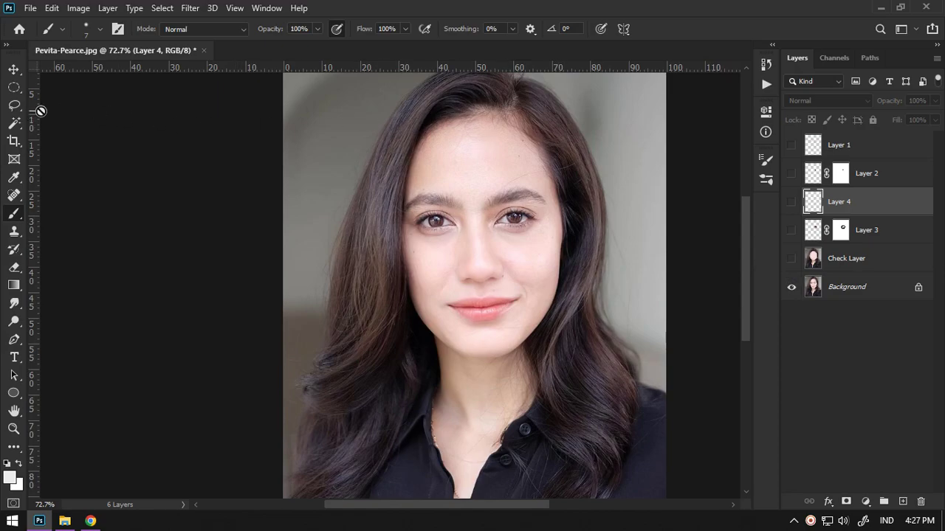
click(14, 103)
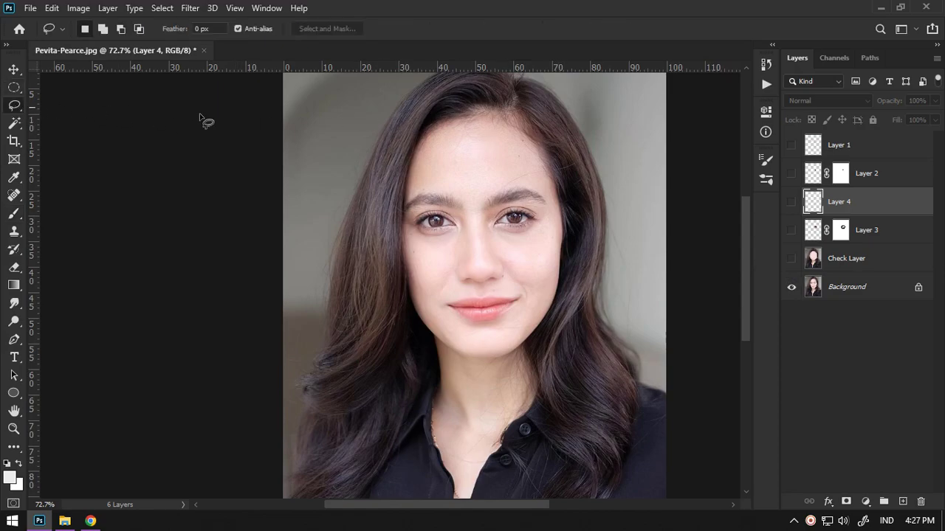
Step: Lasso the right eyebrow on Background, copy it to Layer 5 below Layer 1, and reshow all layers
click(861, 287)
scroll(534, 194, up, 2)
scroll(517, 200, up, 4)
drag(511, 174, 492, 213)
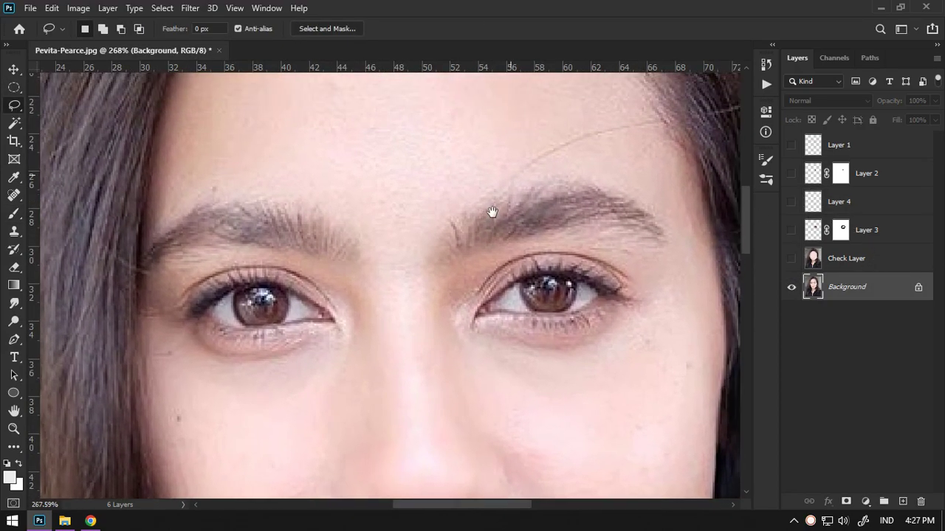
drag(452, 264, 609, 168)
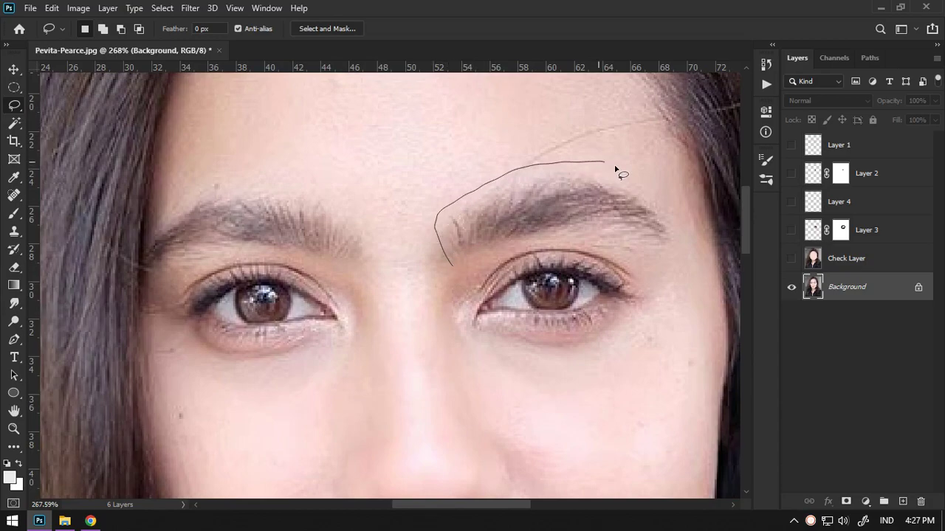
drag(609, 168, 489, 267)
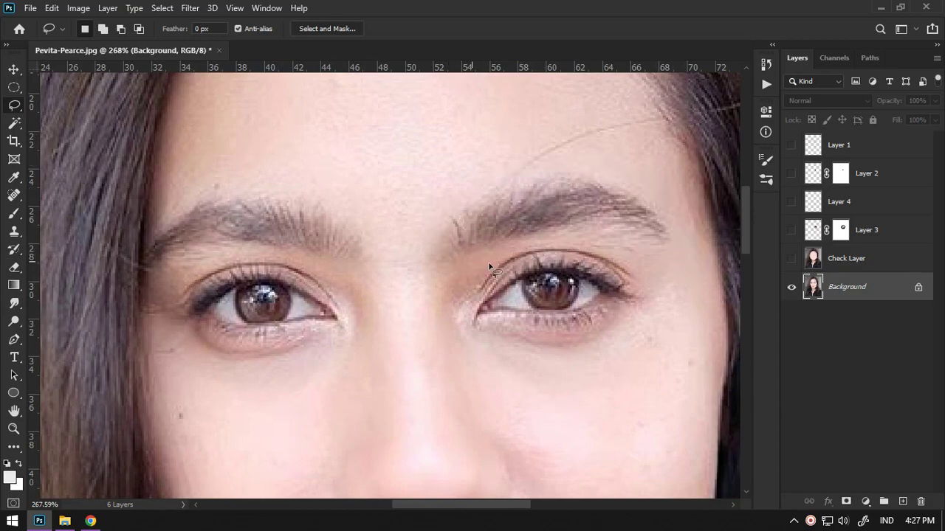
key(ctrl+j)
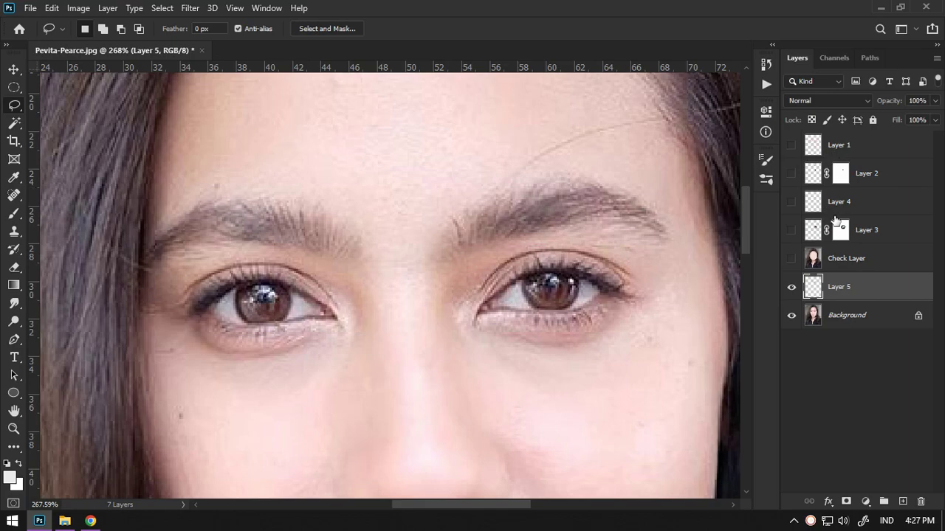
drag(852, 285, 864, 164)
drag(794, 291, 791, 145)
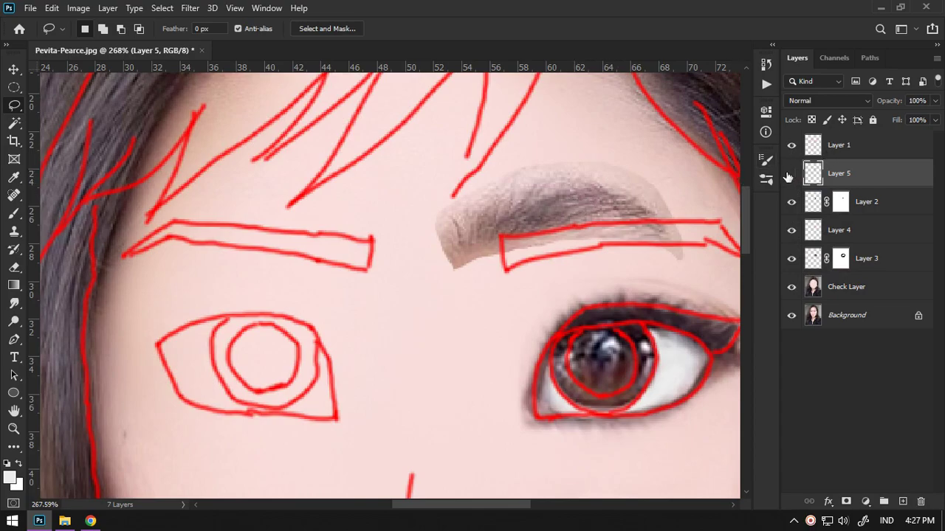
Step: Move the copied eyebrow on Layer 5 inside the sketch's red eyebrow outline
click(791, 174)
mouse_move(593, 209)
mouse_down()
mouse_move(573, 201)
mouse_move(569, 162)
mouse_up()
key(v)
drag(491, 186, 557, 212)
Step: Warp the eyebrow's top, bottom and both ends toward the sketched brow shape
key(ctrl+t)
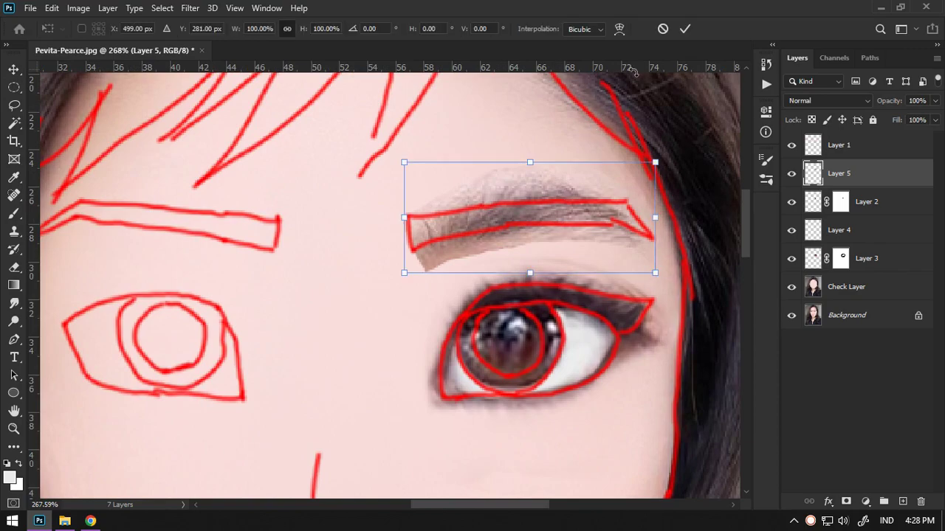
click(618, 29)
drag(539, 175, 539, 186)
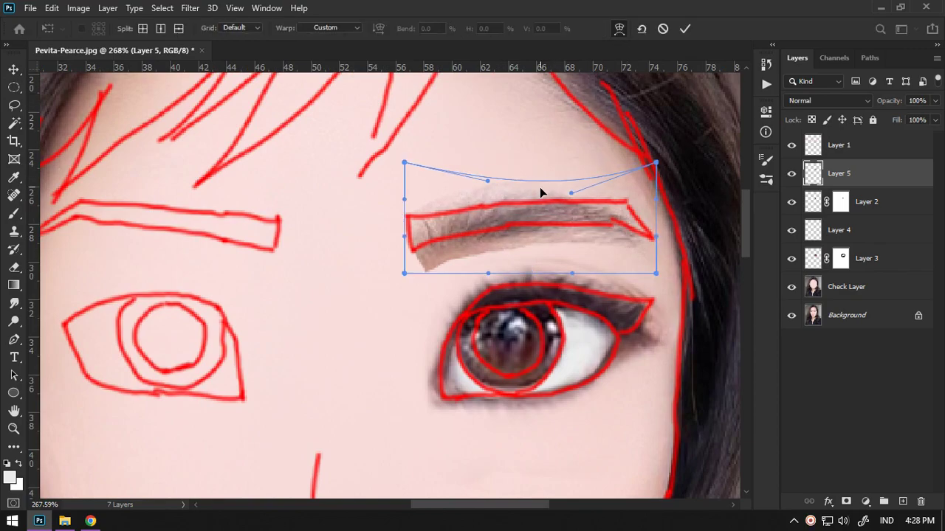
drag(544, 266, 491, 251)
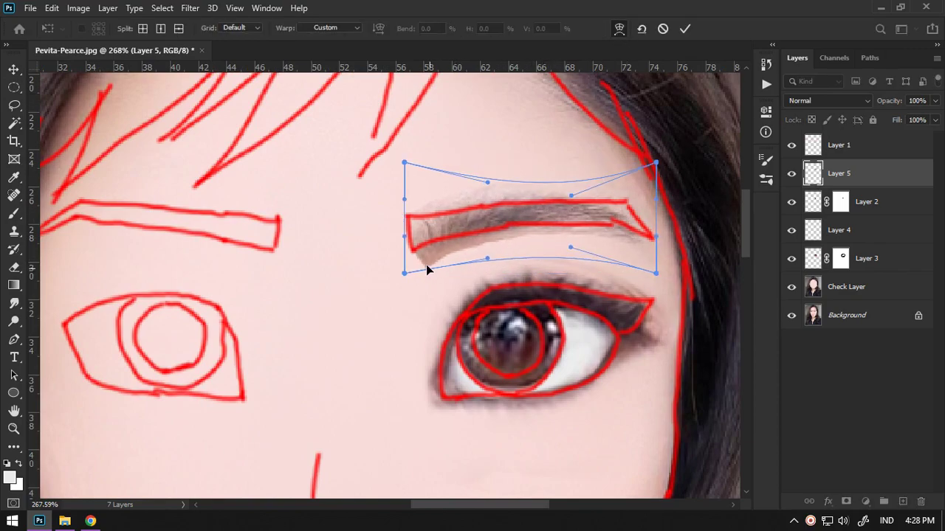
mouse_move(424, 226)
mouse_down()
mouse_move(421, 246)
mouse_move(383, 196)
mouse_up()
drag(664, 228, 657, 245)
drag(639, 177, 642, 171)
drag(561, 181, 551, 197)
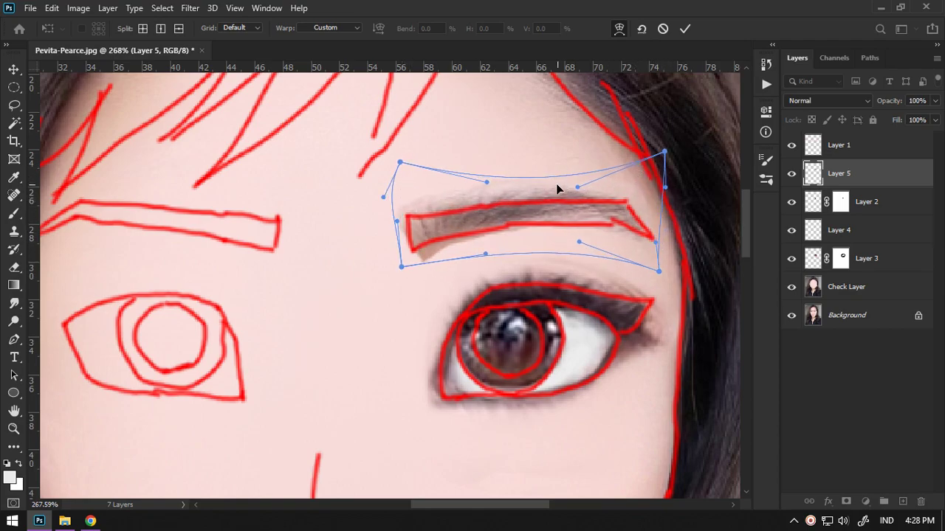
Step: Refine the eyebrow warp's corners and edges to fit the outline, then commit it
drag(622, 228, 607, 255)
drag(436, 261, 426, 258)
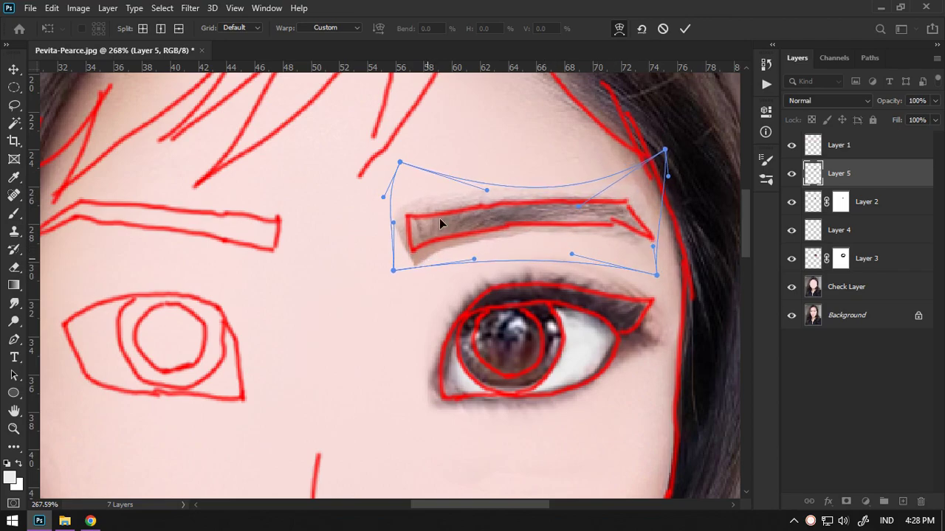
drag(411, 204, 406, 223)
drag(651, 203, 648, 211)
drag(651, 270, 659, 264)
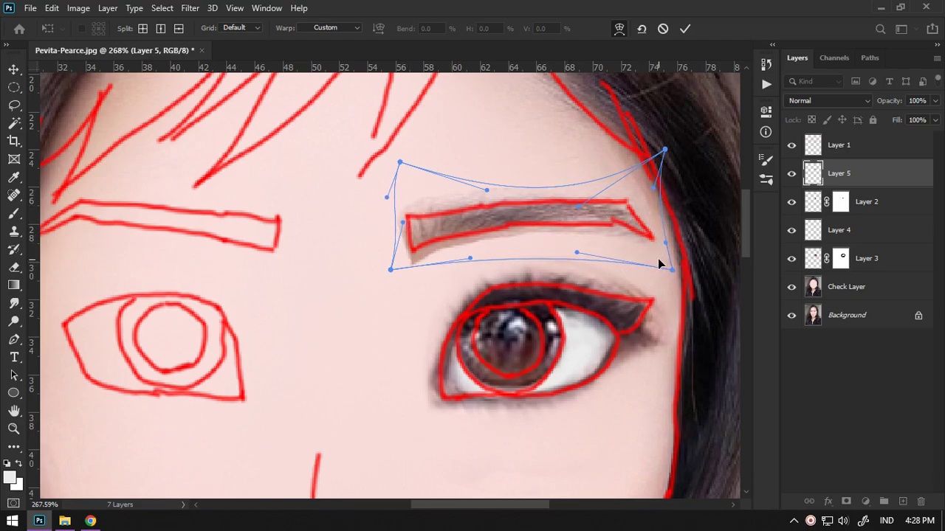
drag(595, 245, 595, 242)
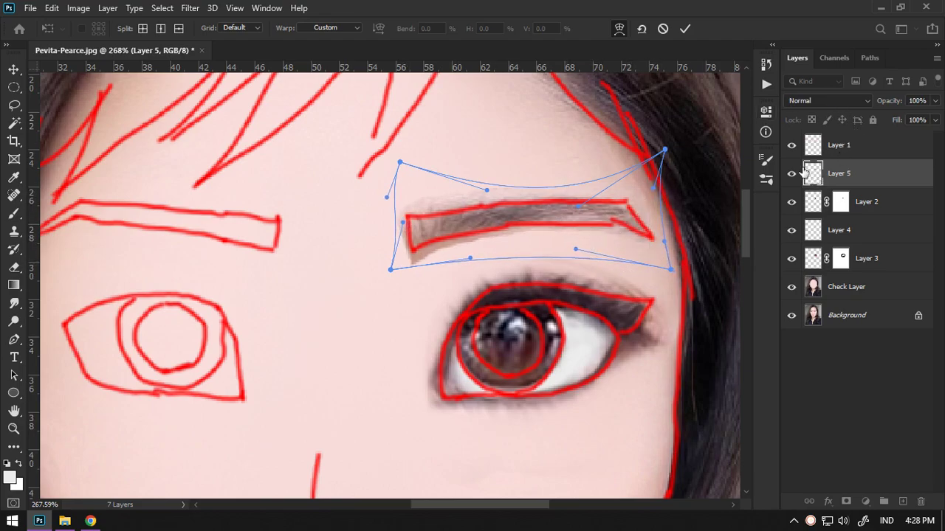
click(685, 29)
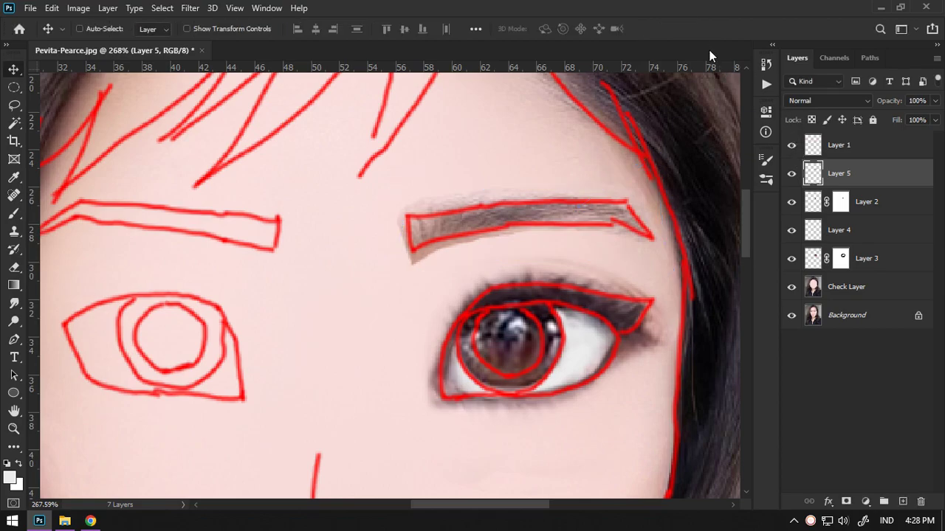
Step: Hide the sketch, add a mask to Layer 5 and brush away the eyebrow's inner tip
click(791, 144)
click(847, 502)
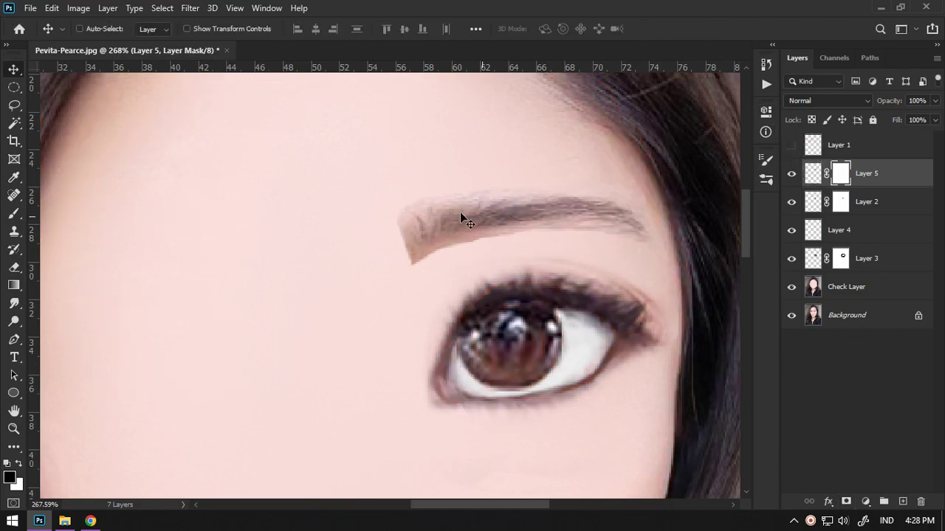
key(b)
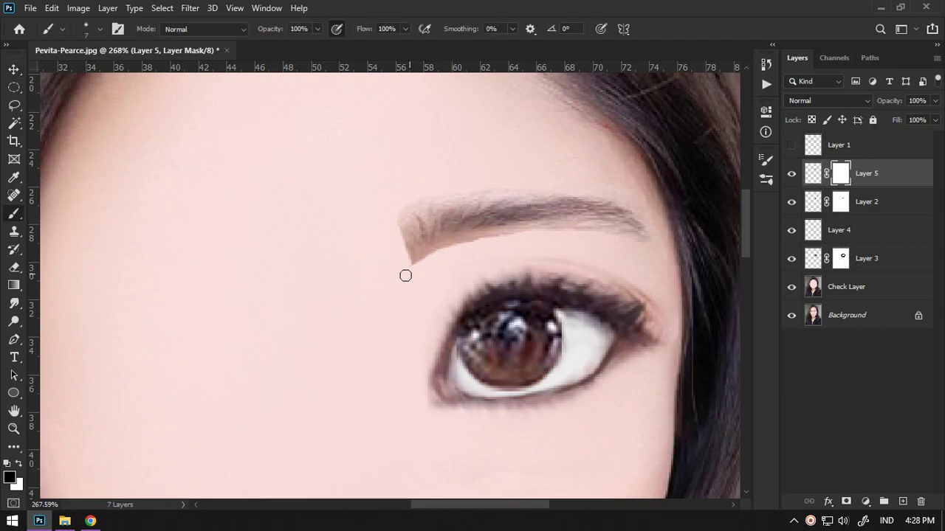
drag(404, 253, 398, 225)
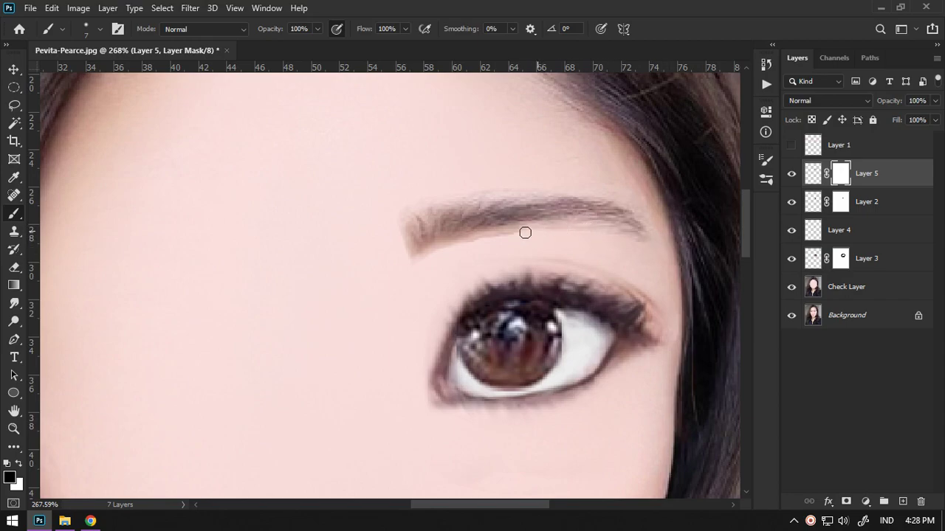
drag(413, 252, 404, 230)
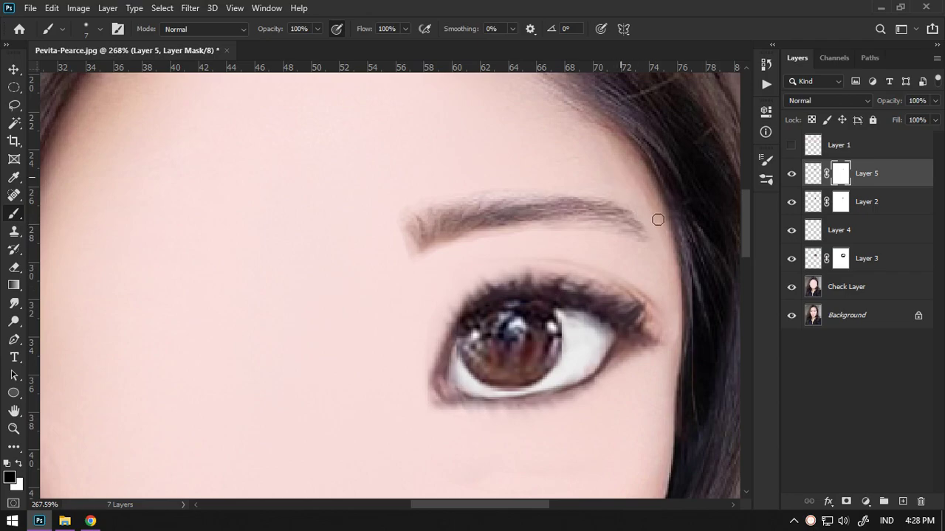
drag(409, 183, 416, 271)
Step: Show the sketch, select the eye and eyebrow layers and Alt-drag a copy to the left eye
scroll(654, 184, down, 5)
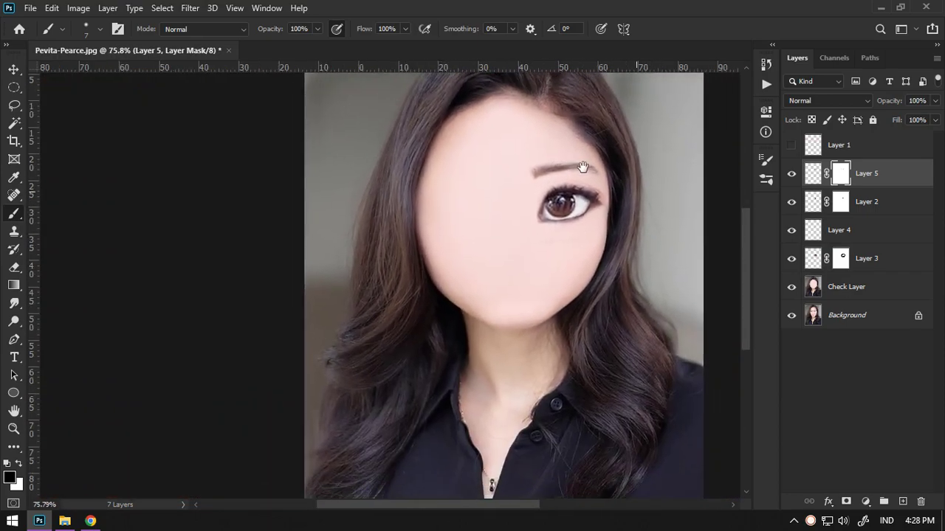
click(792, 146)
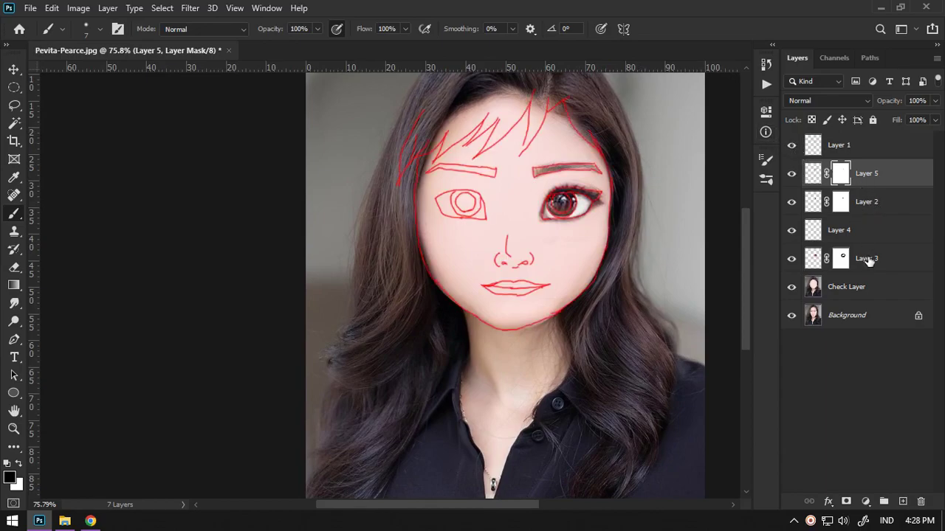
shift+click(868, 261)
key(v)
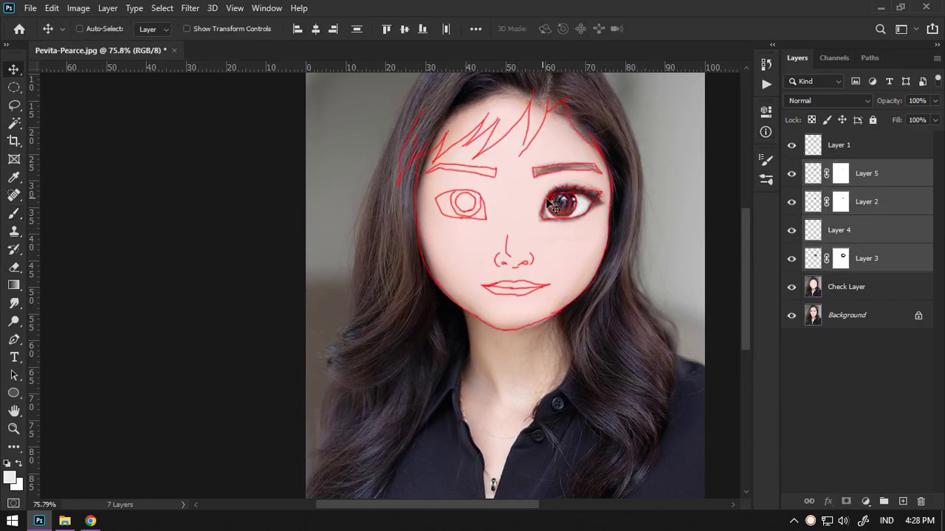
mouse_move(560, 212)
mouse_down()
mouse_move(475, 215)
mouse_move(482, 211)
mouse_up()
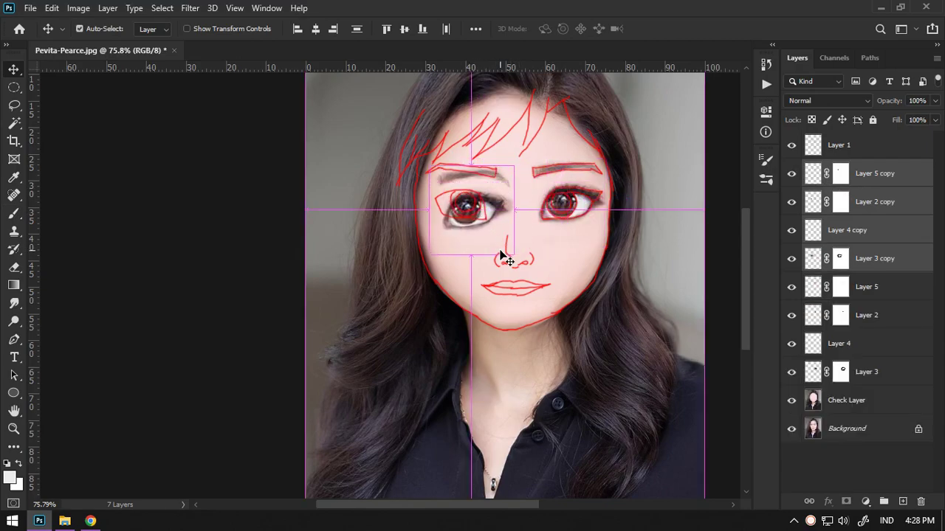
Step: Flip the copied eye and eyebrow horizontally, align them over the left sketch eye, and hide the sketch
key(ctrl+t)
right_click(491, 220)
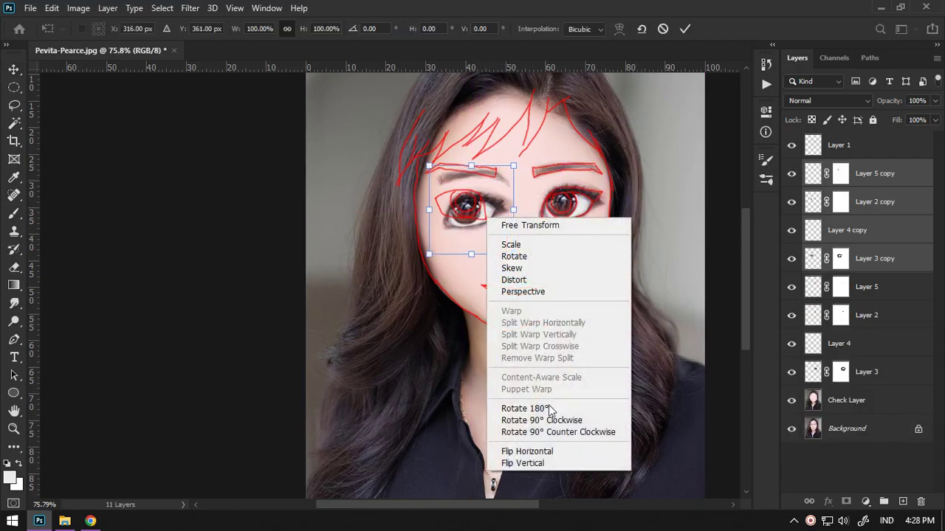
click(529, 452)
mouse_move(506, 206)
mouse_down()
mouse_move(532, 185)
mouse_move(483, 173)
mouse_up()
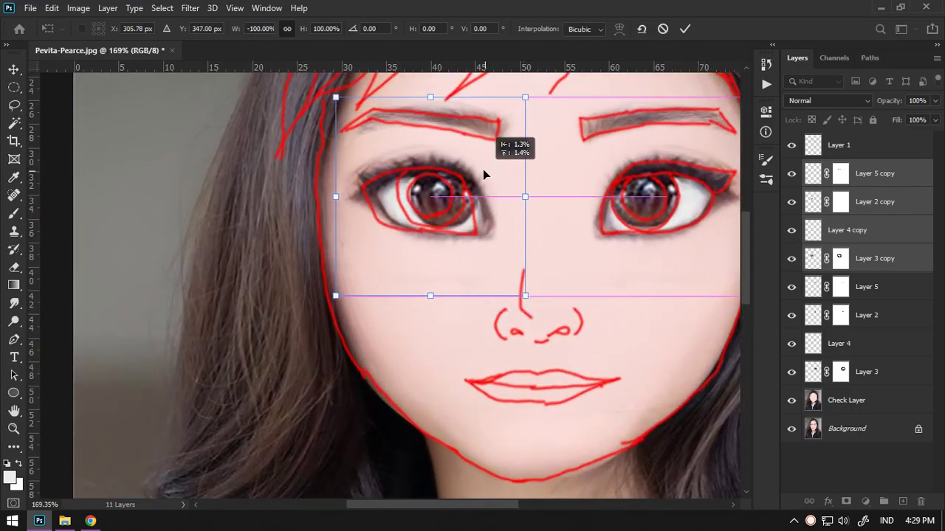
drag(483, 173, 476, 171)
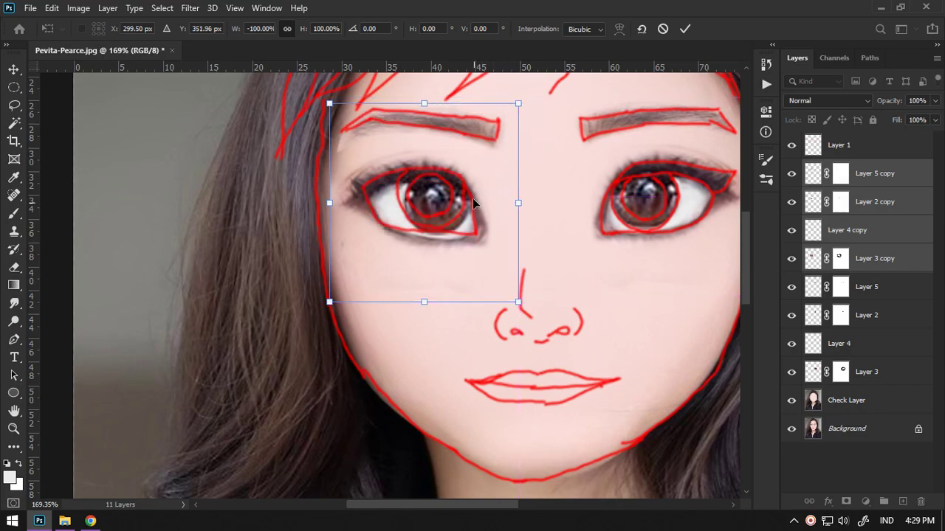
drag(475, 205, 475, 197)
click(685, 29)
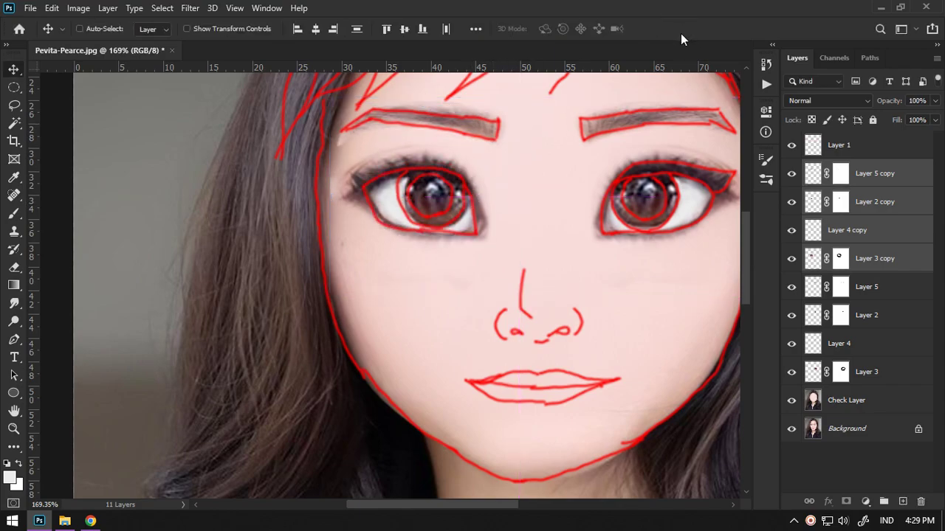
click(792, 145)
Step: Brush-mask the lash edge near the hairline on Layer 3 copy and make Layer 5 copy visible
click(840, 258)
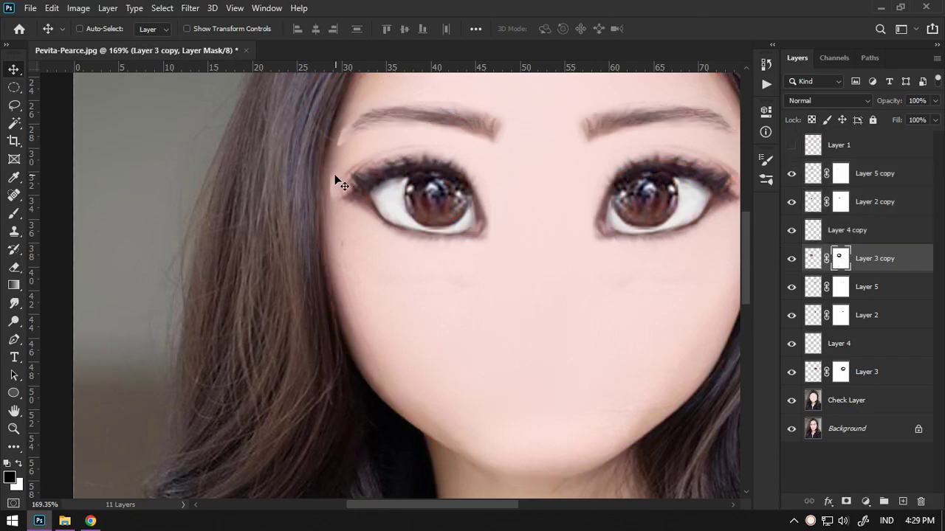
key(b)
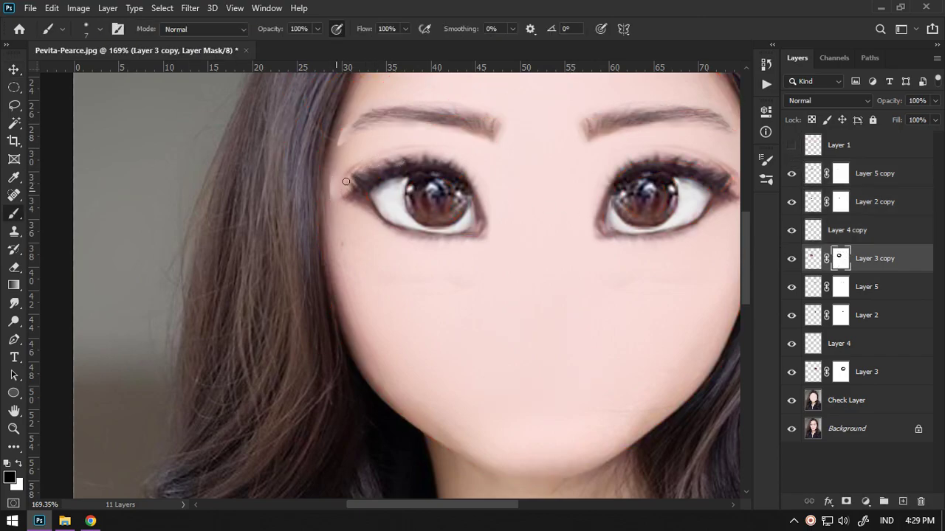
mouse_move(351, 157)
mouse_down()
mouse_move(330, 179)
mouse_move(366, 162)
mouse_up()
click(840, 205)
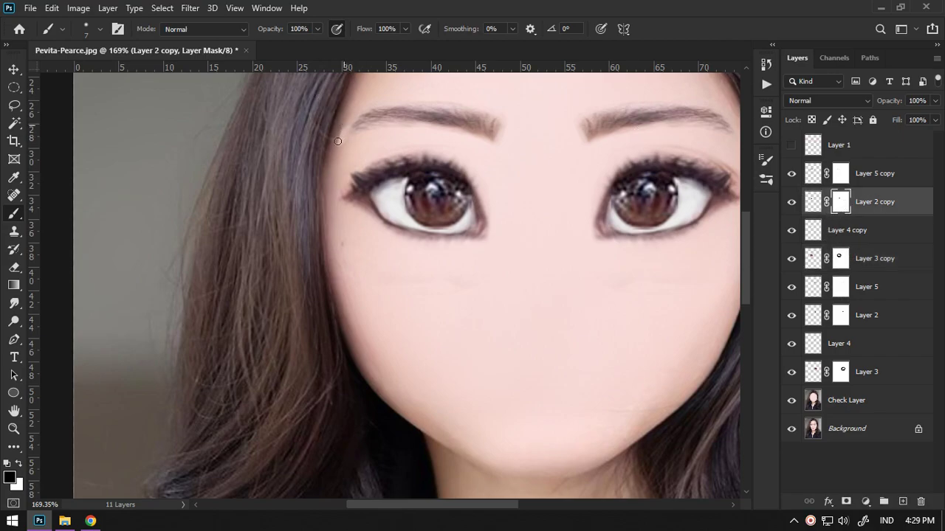
click(791, 202)
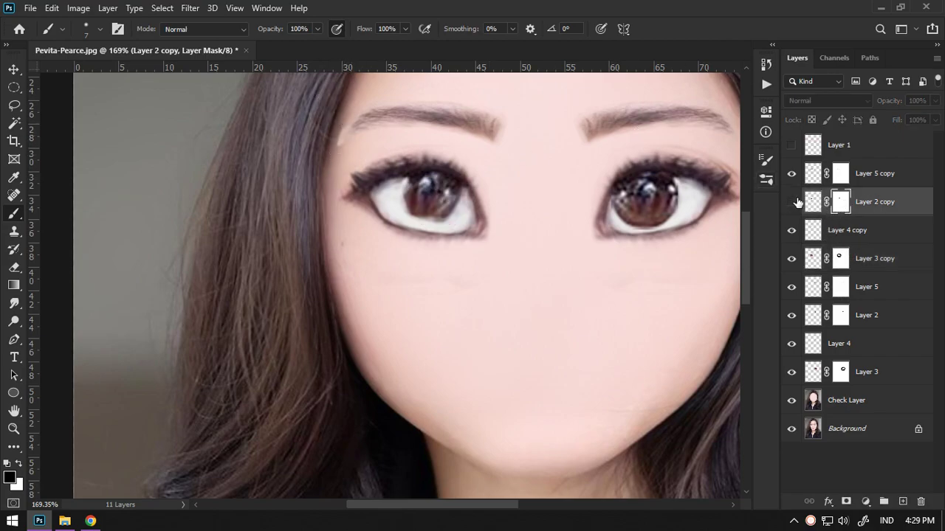
click(791, 201)
click(792, 173)
click(840, 174)
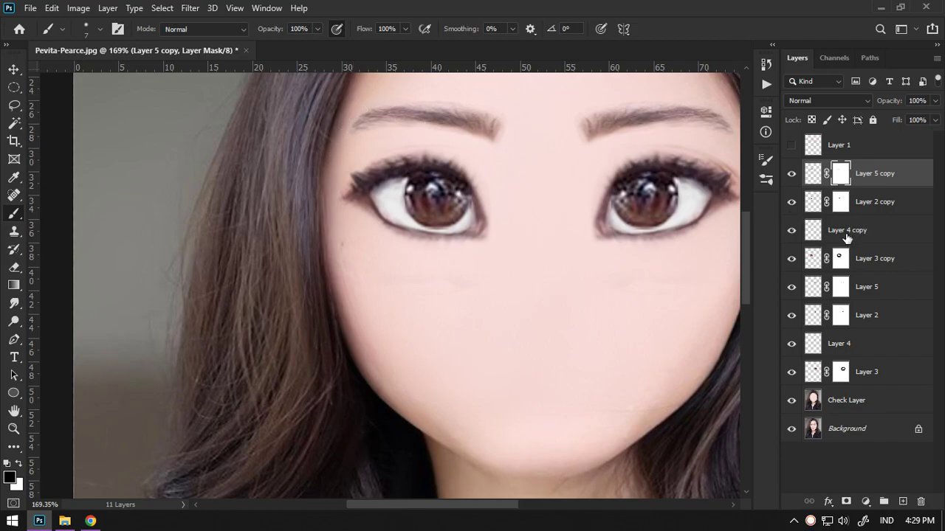
Step: Soften the left eye's upper lashes and lower lash line on Layer 3 copy's mask
click(841, 260)
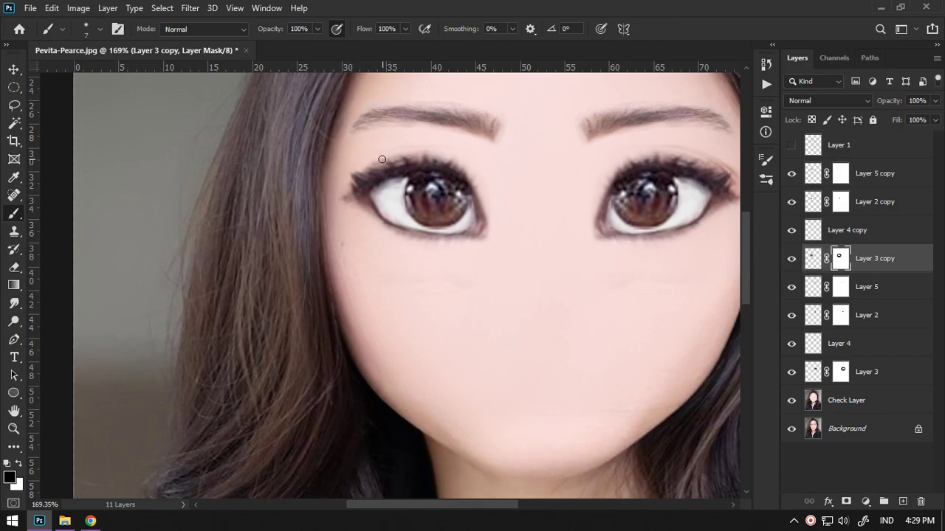
drag(390, 154, 366, 170)
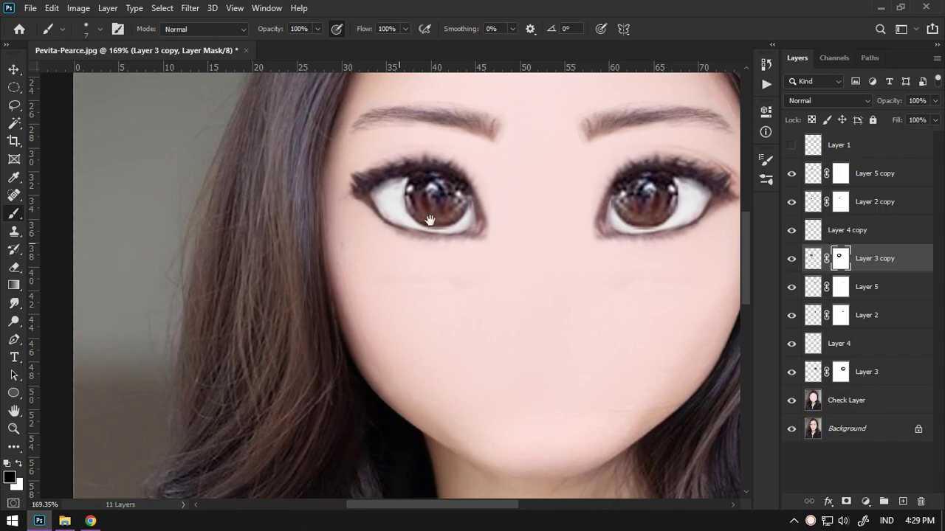
scroll(412, 232, up, 2)
scroll(322, 262, up, 2)
scroll(322, 262, up, 1)
mouse_move(322, 262)
mouse_down()
mouse_move(369, 295)
mouse_move(432, 289)
mouse_move(343, 276)
mouse_move(303, 285)
mouse_up()
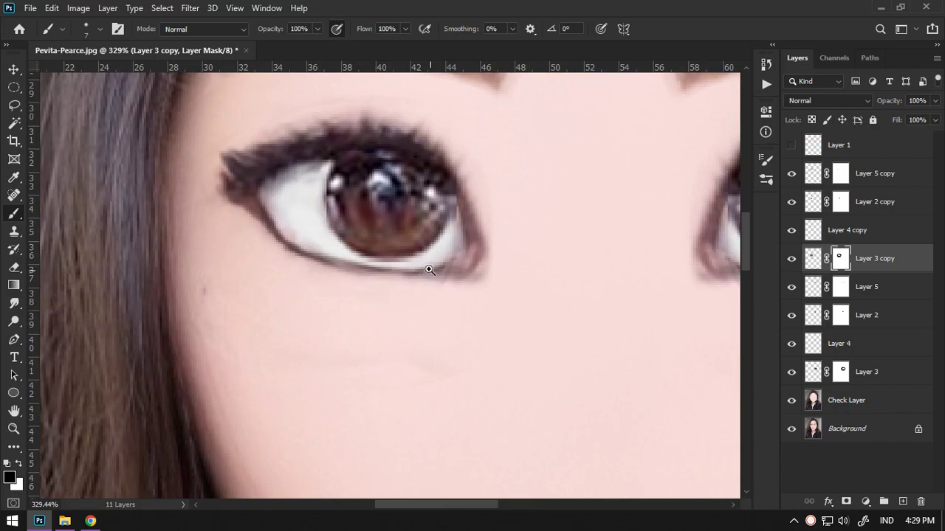
scroll(429, 271, down, 9)
scroll(501, 241, up, 4)
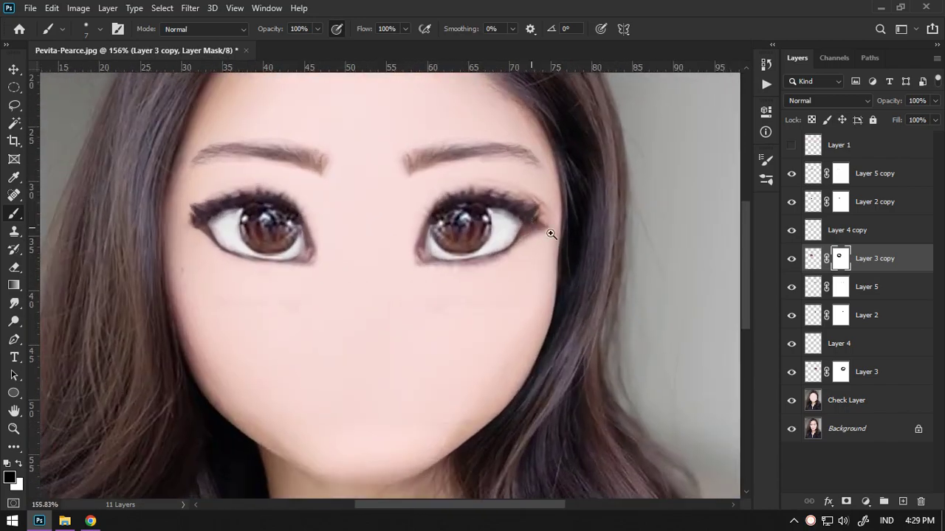
Step: Soften the right eye's upper lashes, lower lash line and outer-corner smudge on Layer 3's mask
click(841, 372)
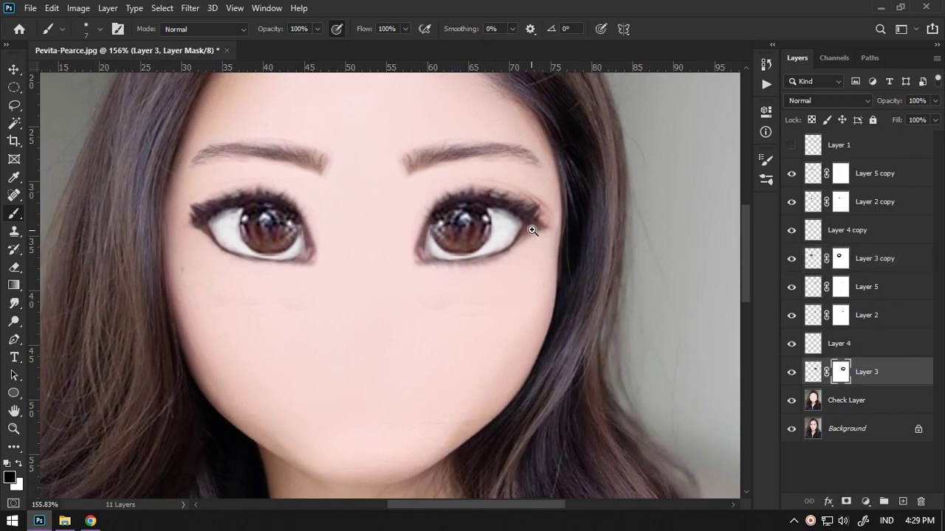
scroll(532, 230, up, 3)
drag(516, 164, 561, 203)
key(ctrl+z)
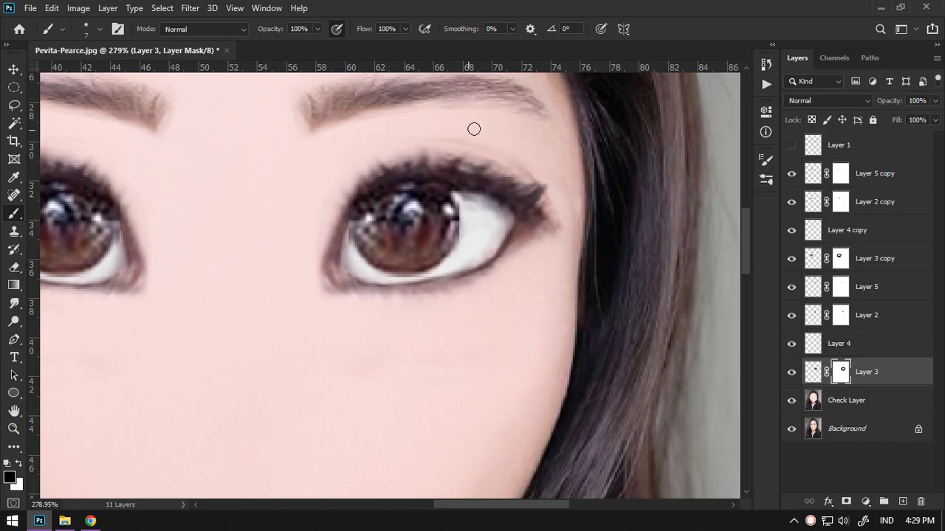
drag(412, 155, 458, 141)
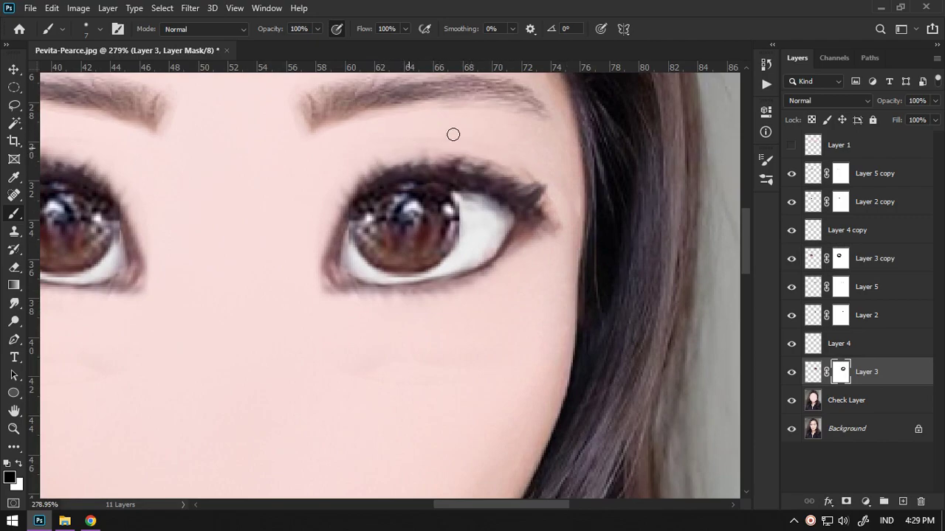
drag(398, 151, 303, 196)
drag(313, 235, 363, 211)
scroll(443, 209, down, 2)
drag(412, 248, 565, 229)
mouse_move(631, 170)
mouse_down()
mouse_move(584, 186)
mouse_move(575, 214)
mouse_up()
drag(635, 177, 583, 188)
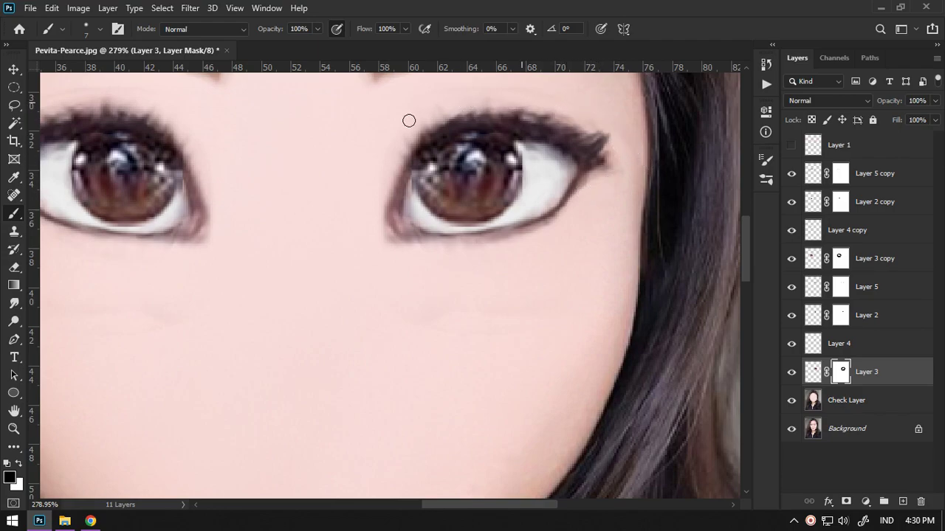
Step: Zoom out and recentre to review the blended eyes across the whole face
drag(499, 116, 443, 118)
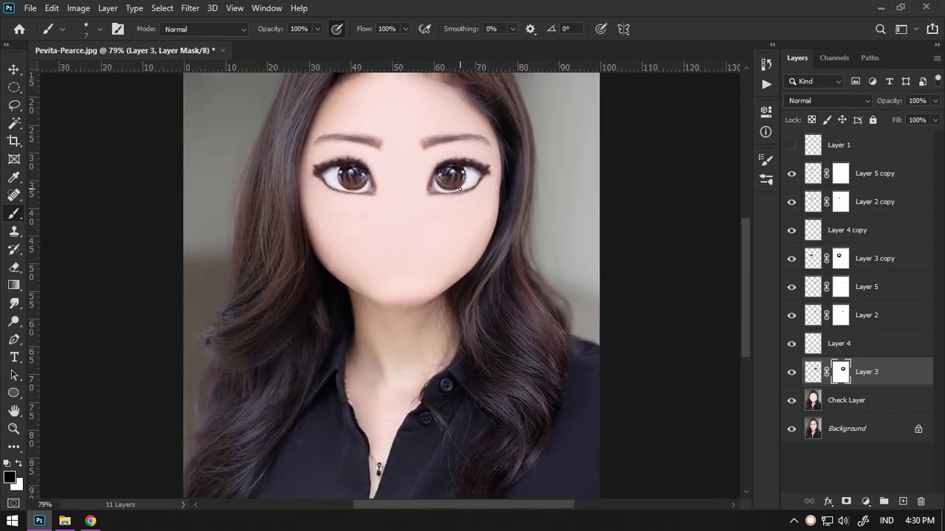
drag(450, 188, 453, 220)
scroll(452, 220, down, 1)
scroll(453, 192, up, 3)
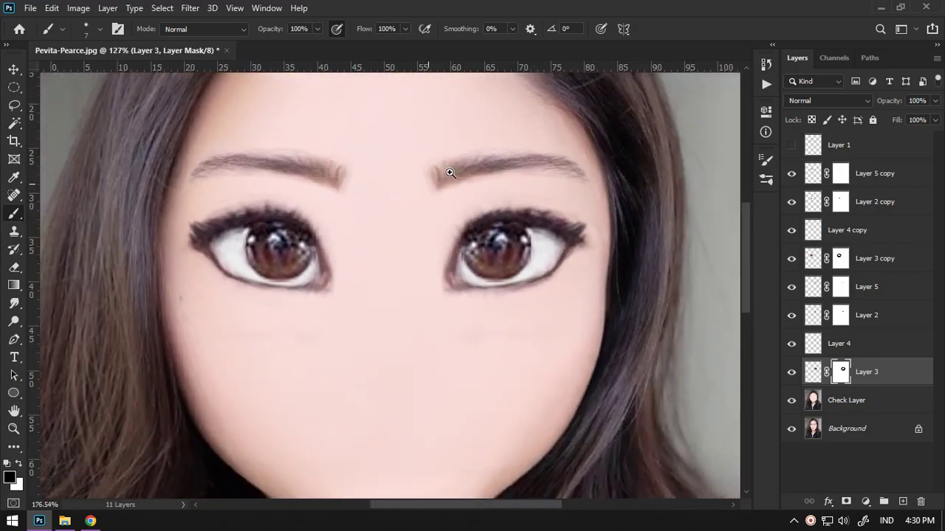
scroll(436, 180, up, 1)
scroll(436, 180, down, 1)
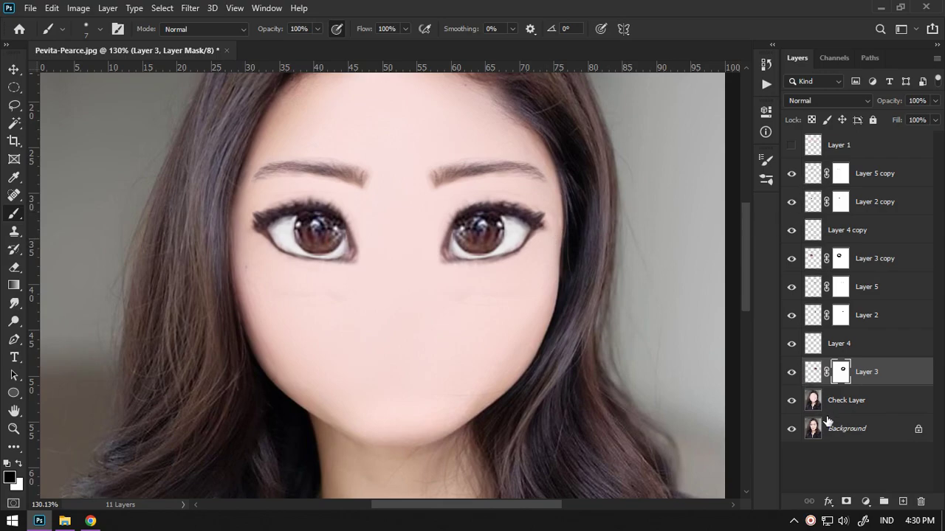
Step: Lasso the nose on the Background photo and copy it onto new Layer 6
click(832, 430)
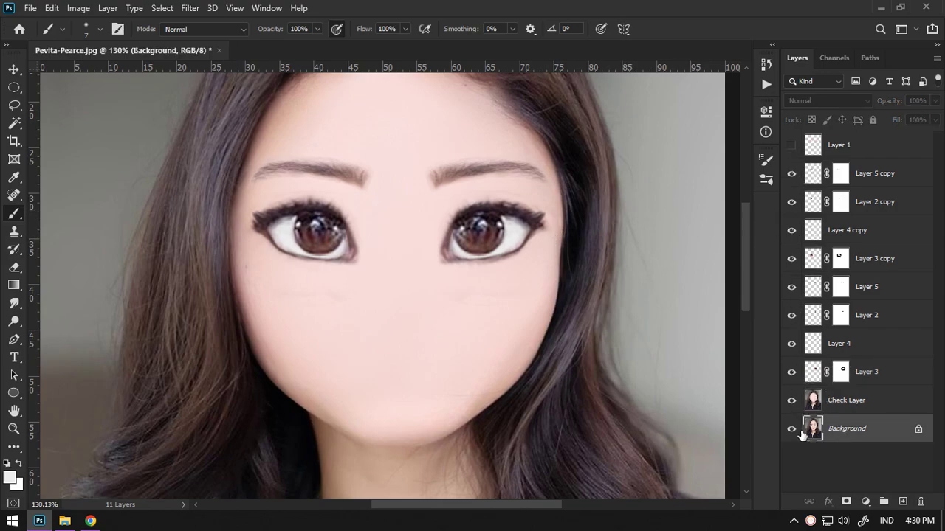
alt+click(792, 429)
drag(426, 277, 439, 250)
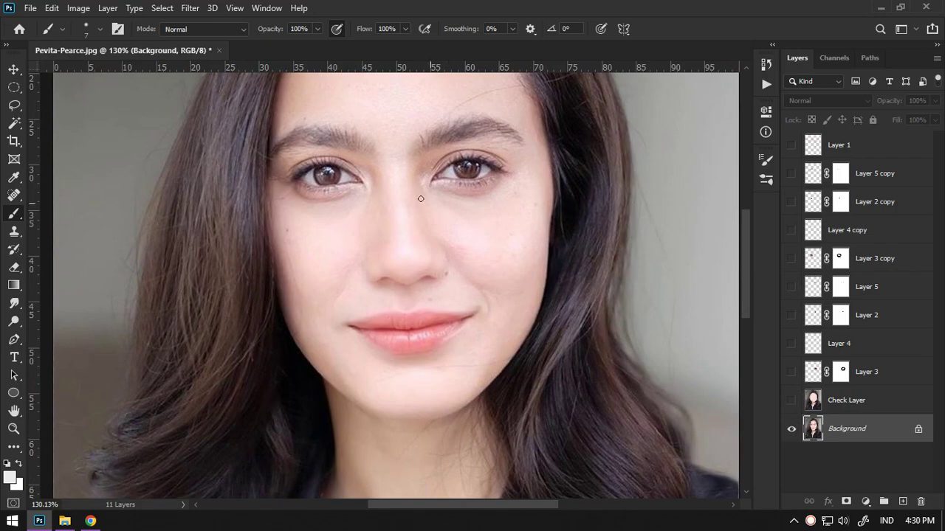
click(14, 105)
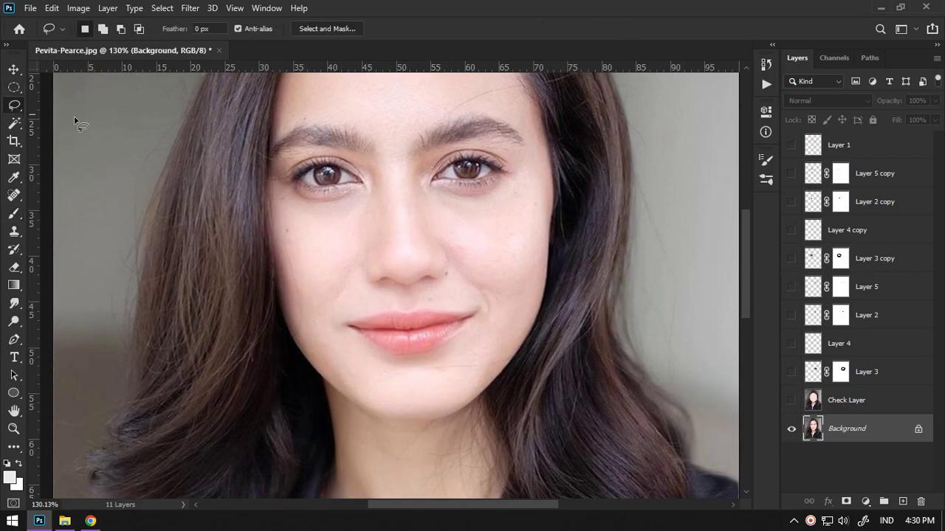
mouse_move(411, 274)
mouse_down()
mouse_move(460, 263)
mouse_move(449, 226)
mouse_up()
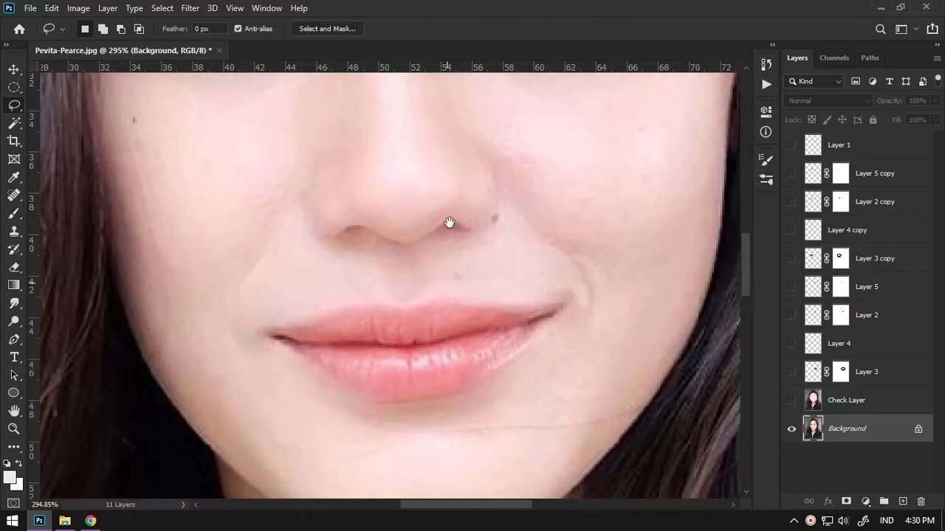
drag(390, 164, 408, 189)
scroll(408, 189, down, 2)
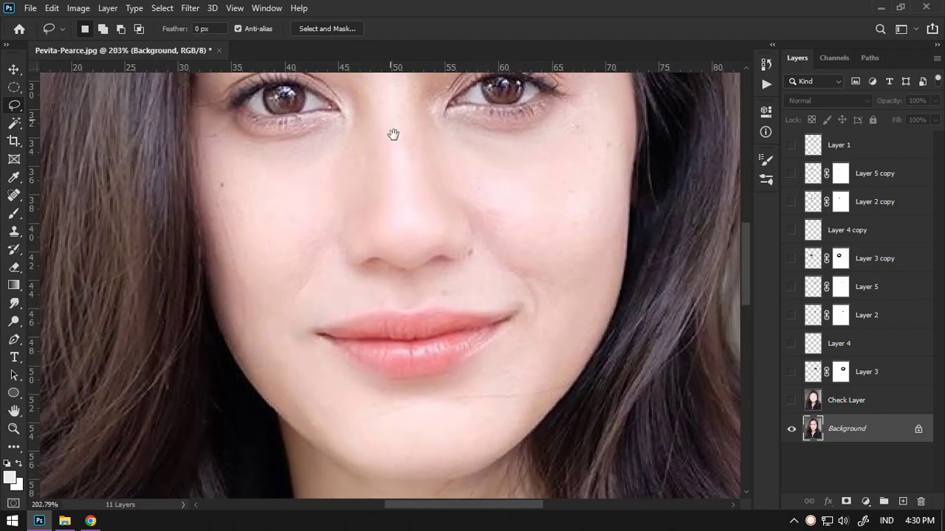
scroll(392, 131, up, 1)
scroll(428, 110, up, 1)
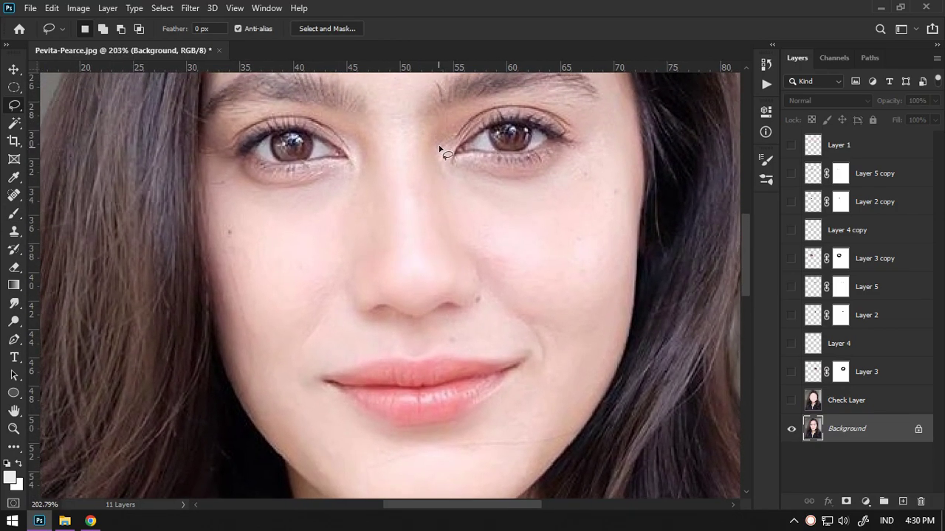
mouse_move(407, 111)
mouse_down()
mouse_move(325, 241)
mouse_move(415, 344)
mouse_move(497, 241)
mouse_move(408, 110)
mouse_up()
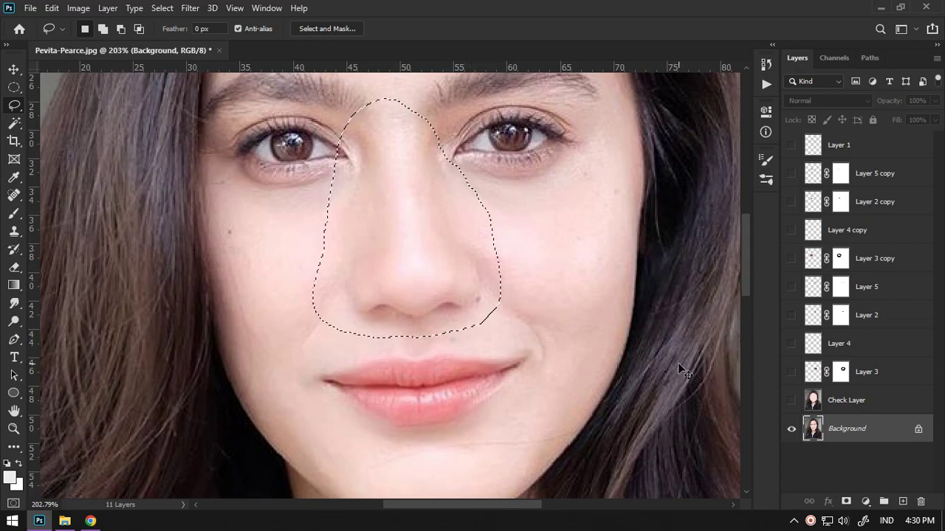
key(ctrl+j)
Step: Copy the lips to Layer 7, move both layers above Check Layer, and show all layers
click(844, 456)
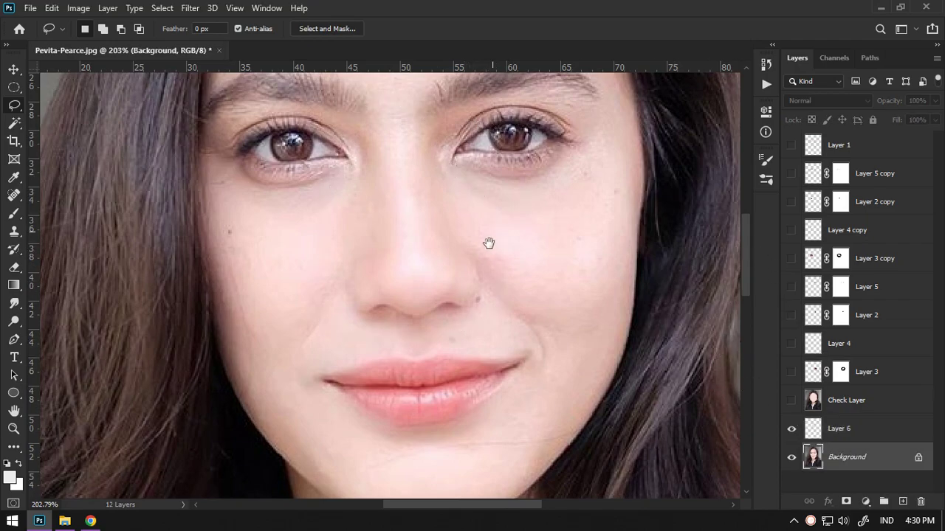
drag(490, 242, 473, 197)
mouse_move(299, 297)
mouse_down()
mouse_move(403, 278)
mouse_move(542, 274)
mouse_move(428, 386)
mouse_move(309, 360)
mouse_up()
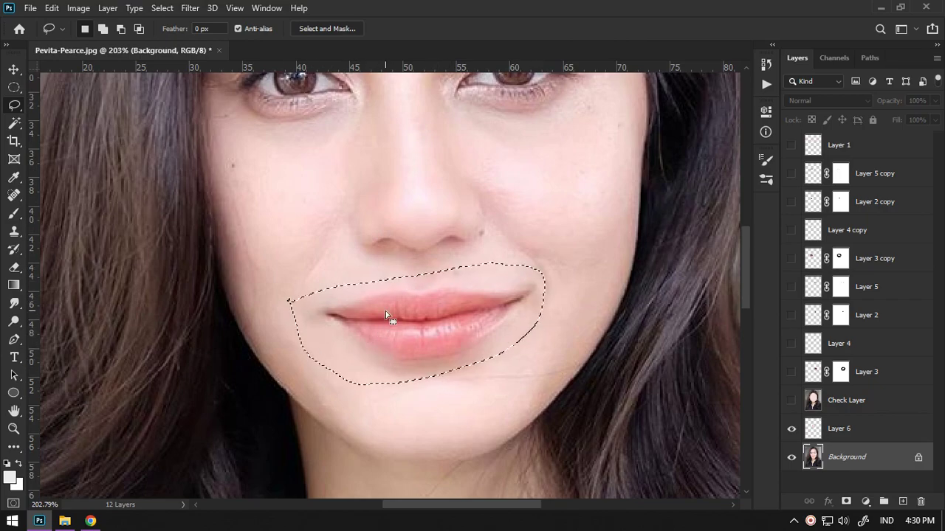
key(ctrl+j)
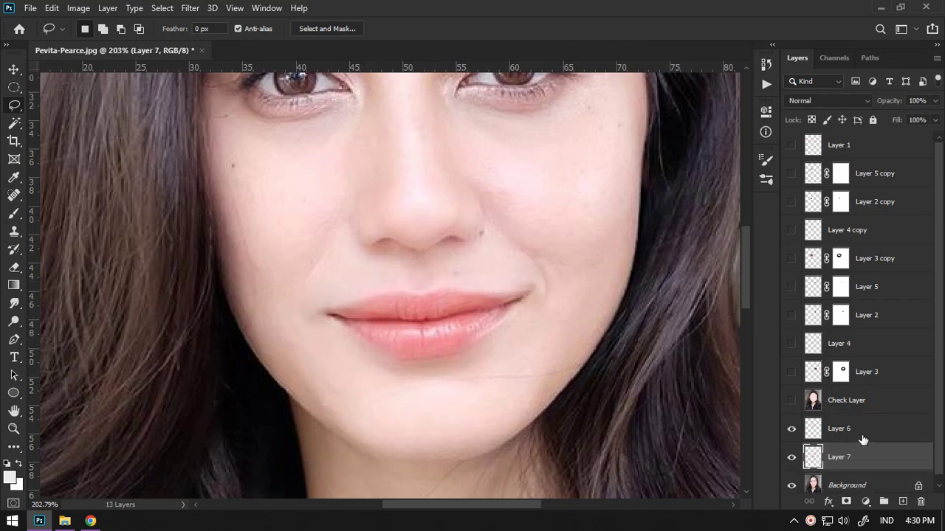
shift+click(862, 441)
drag(862, 441, 856, 391)
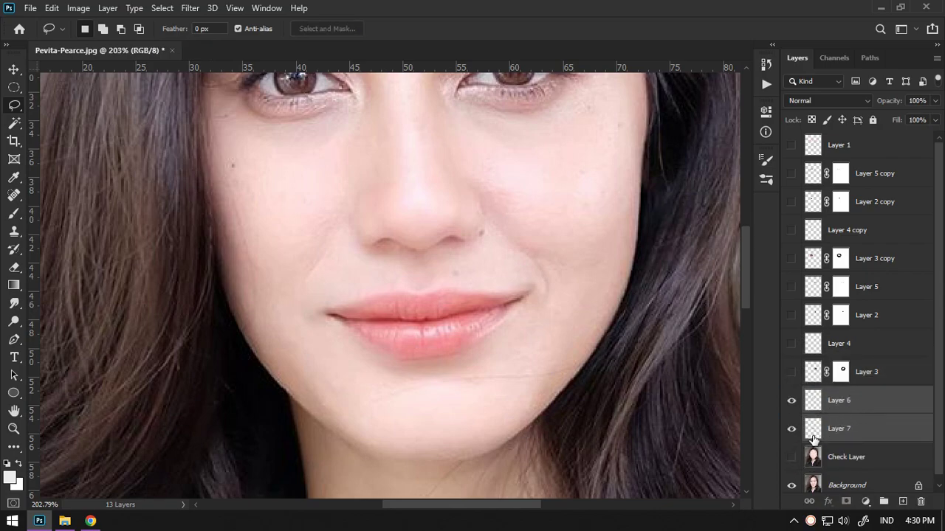
drag(794, 457, 798, 152)
scroll(507, 250, down, 3)
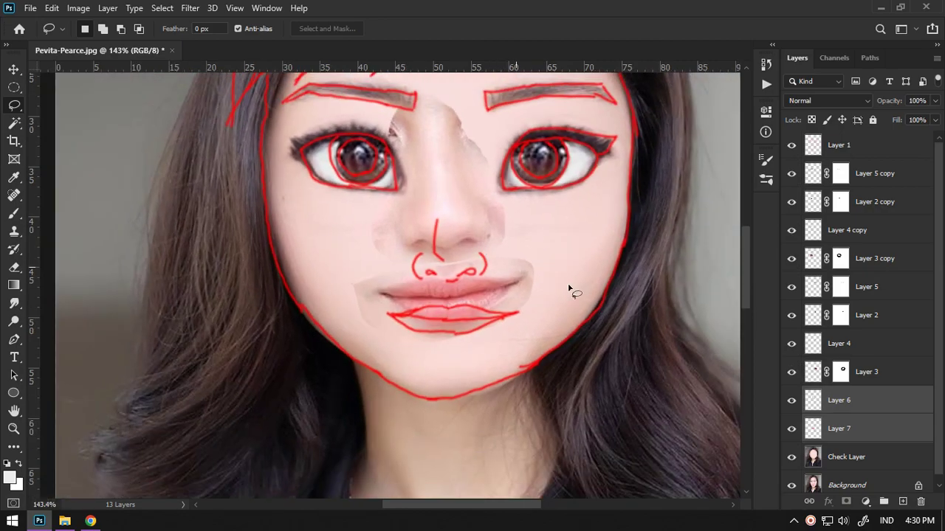
Step: Rotate the lip patch about 5 degrees, scale it to 87.43% width, and nudge it upward
key(v)
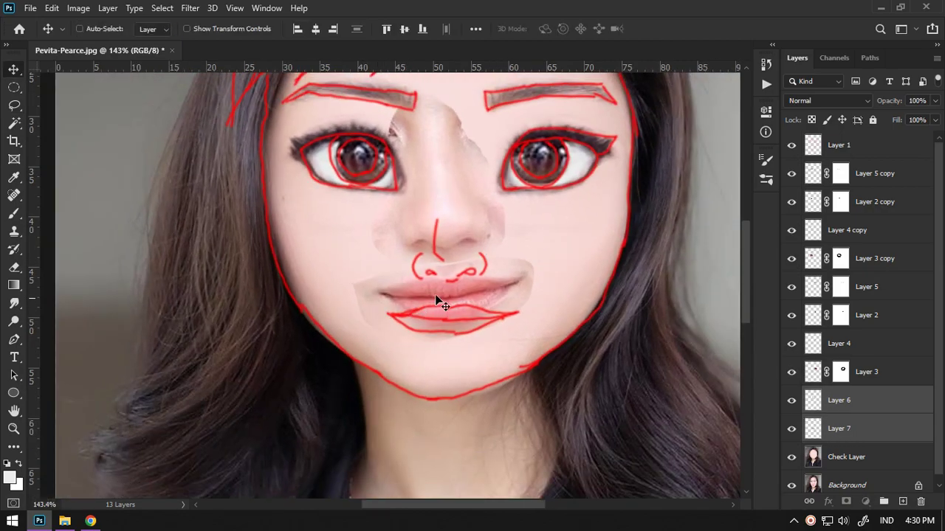
scroll(441, 302, up, 2)
scroll(472, 274, up, 2)
drag(483, 211, 506, 271)
click(853, 436)
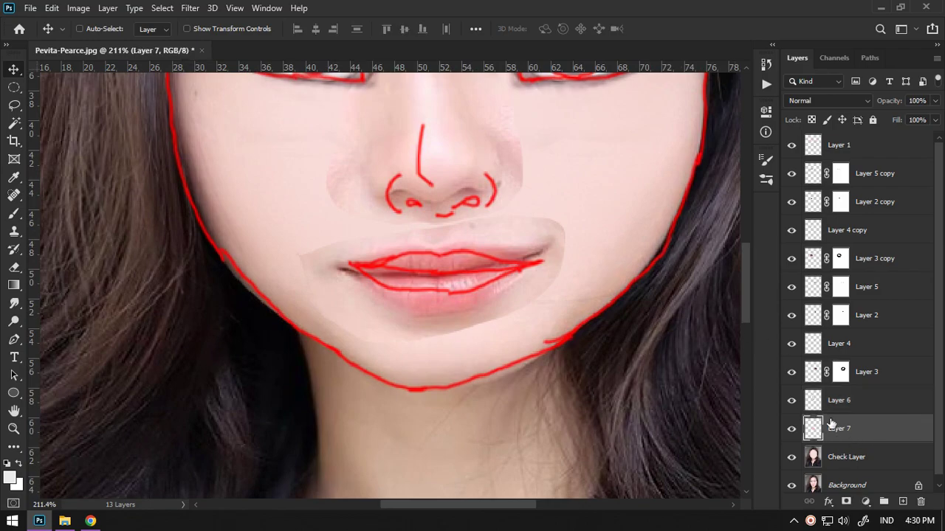
key(ctrl+t)
drag(590, 192, 595, 225)
drag(569, 271, 536, 271)
drag(408, 262, 430, 270)
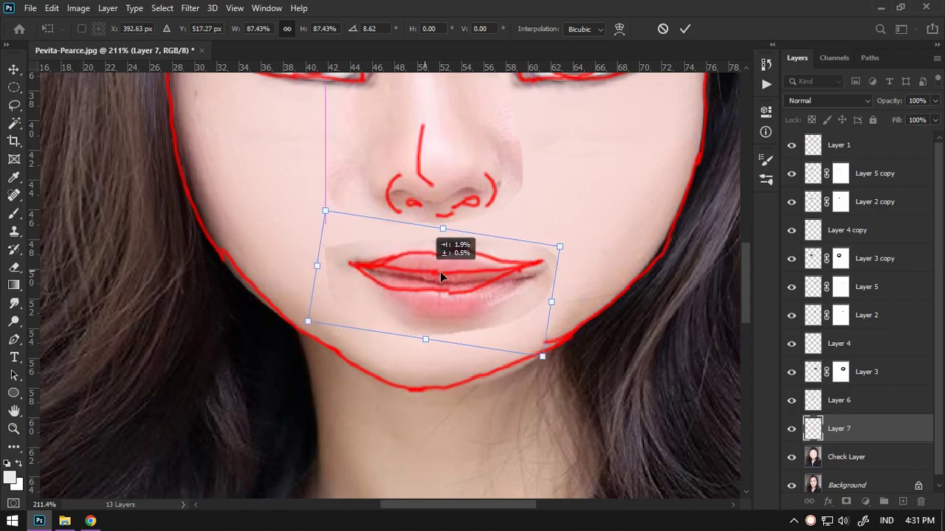
drag(568, 215, 569, 223)
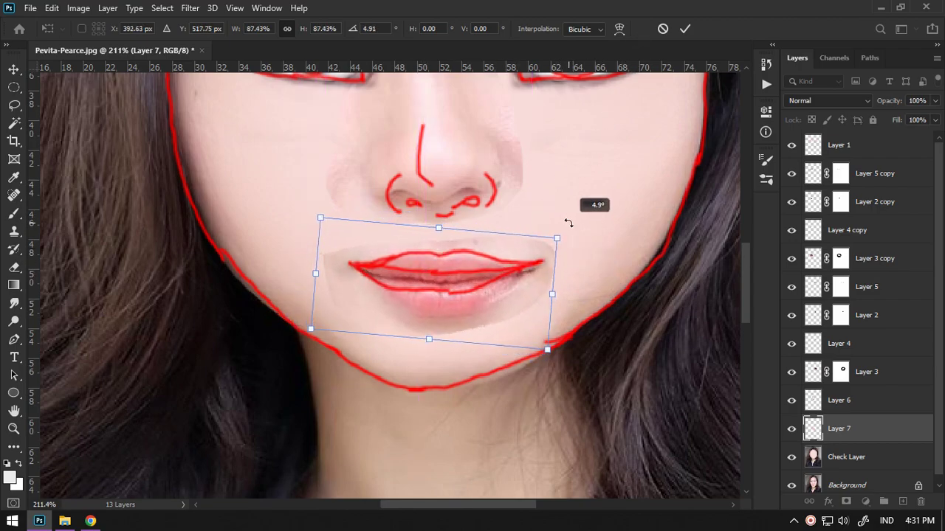
drag(497, 288, 498, 283)
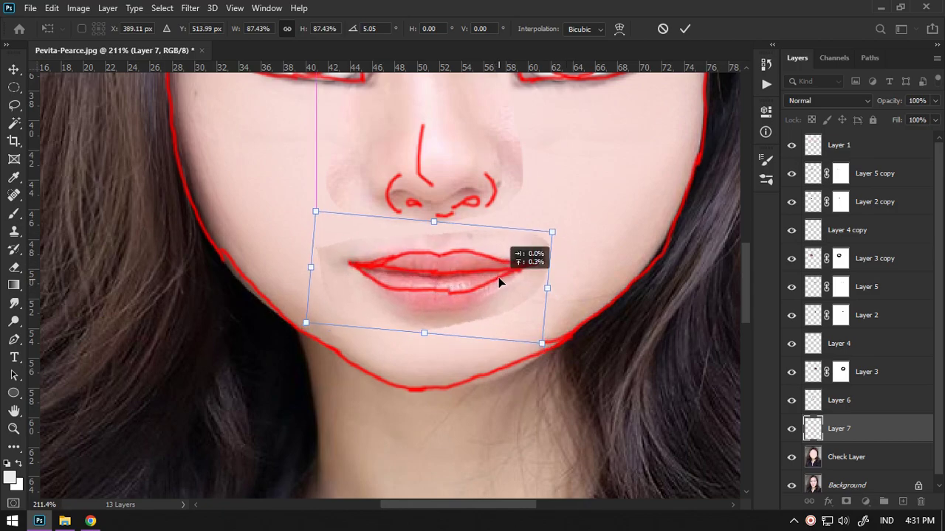
drag(498, 276, 502, 268)
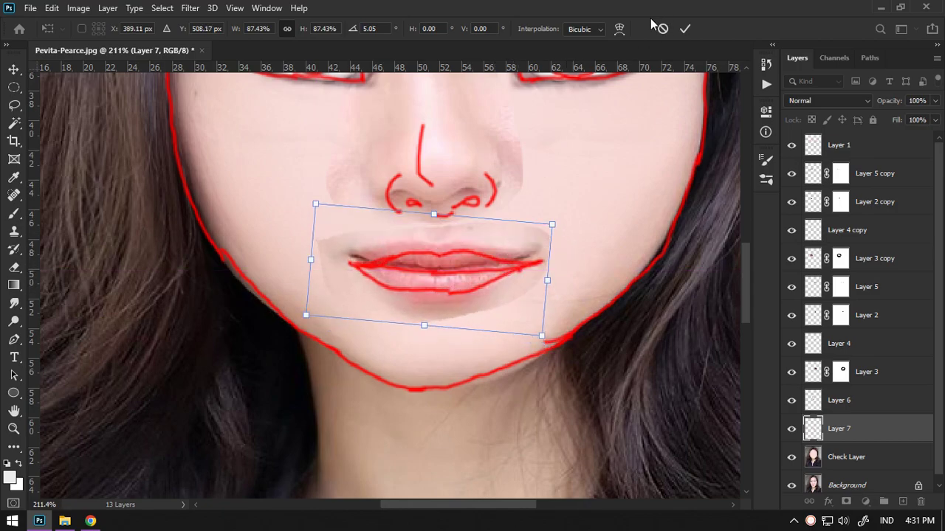
Step: Warp the lips, bending the right corner down and lifting the bottom, then add a layer mask
click(619, 28)
drag(386, 244, 359, 259)
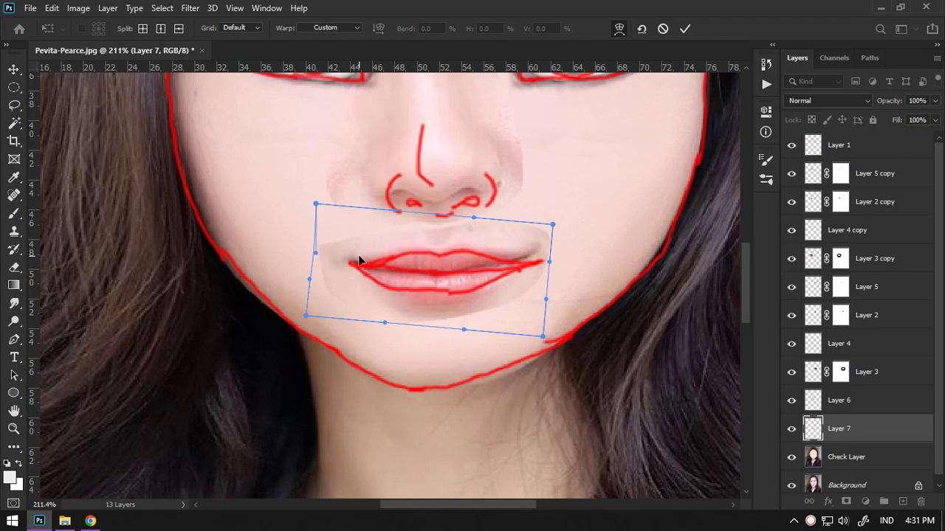
drag(530, 248, 536, 258)
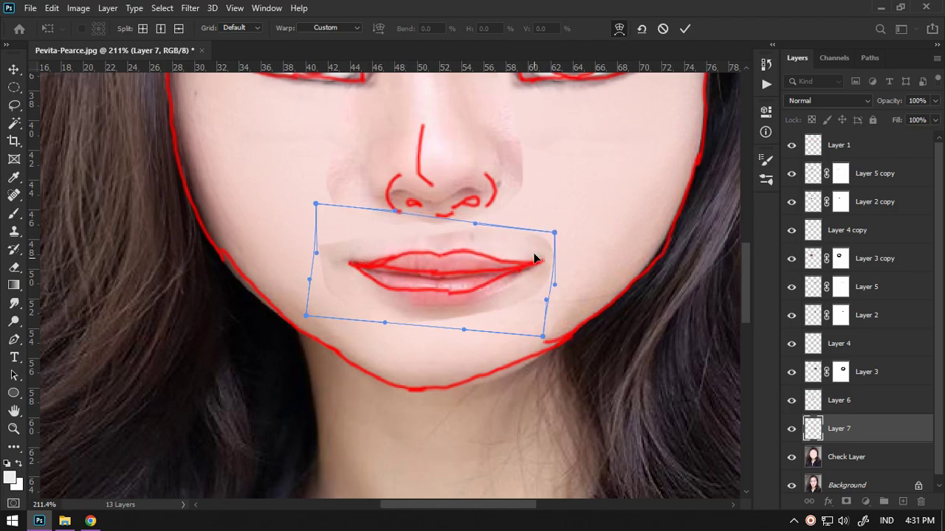
drag(413, 316, 416, 311)
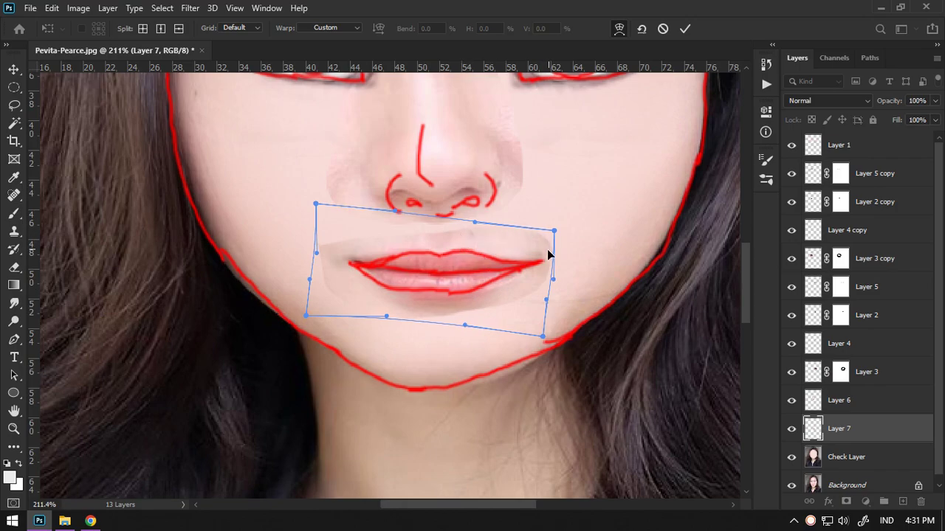
click(685, 29)
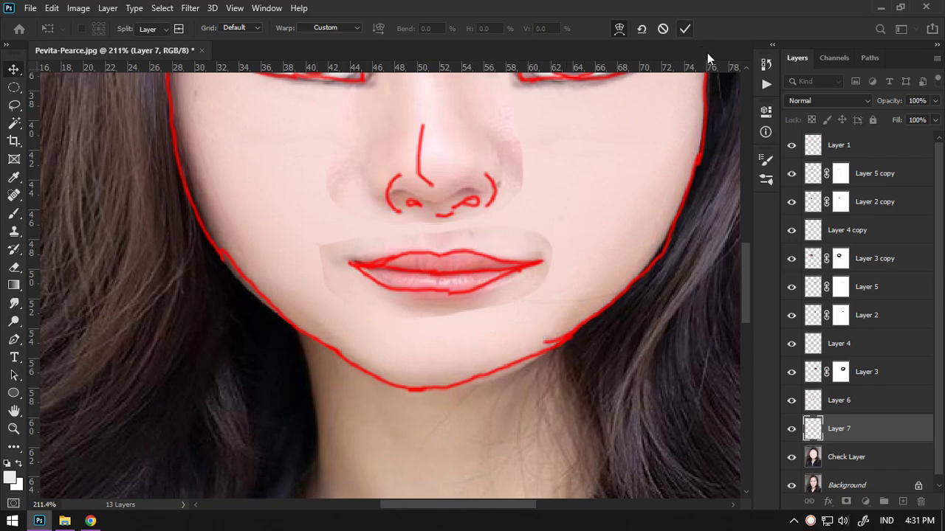
click(845, 502)
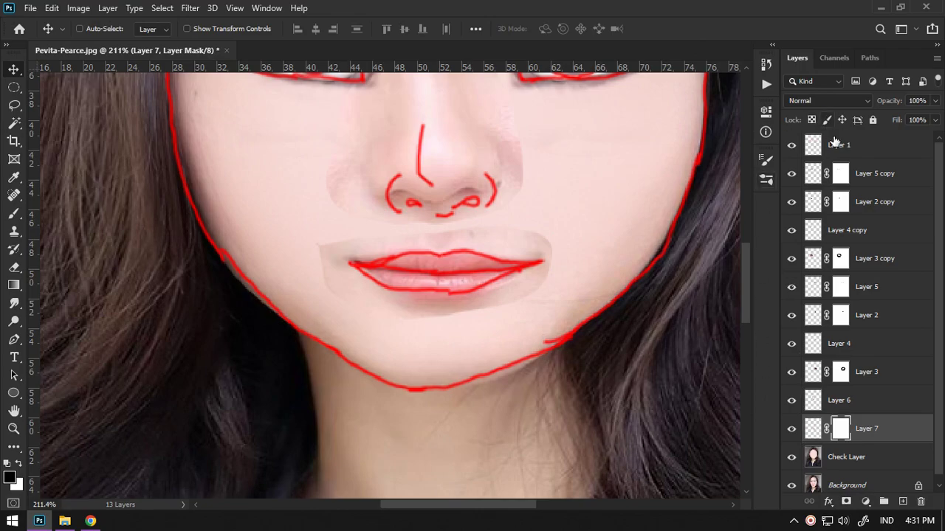
Step: Hide the sketch and mask the lip patch edges above the lip, lower left and chin with a 20 brush
click(791, 145)
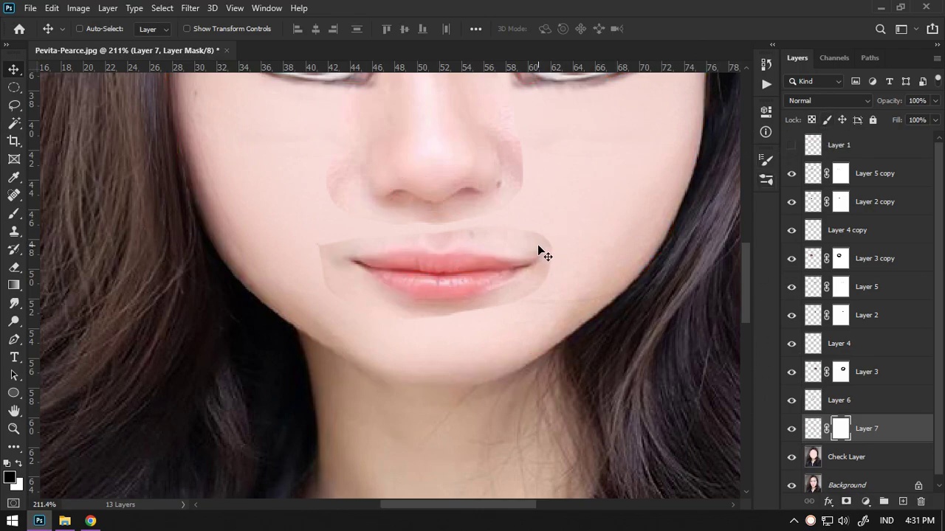
key(b)
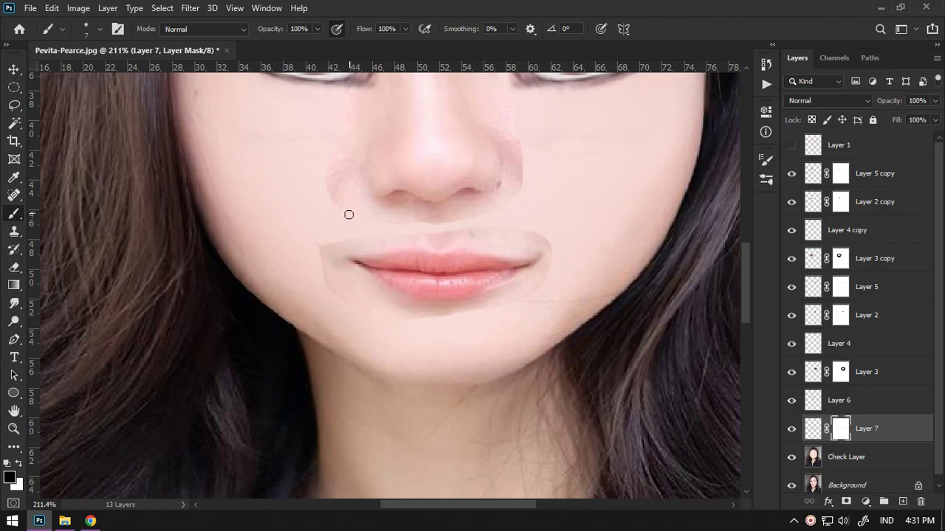
key(bracketright)
key(bracketright)
key(bracketright)
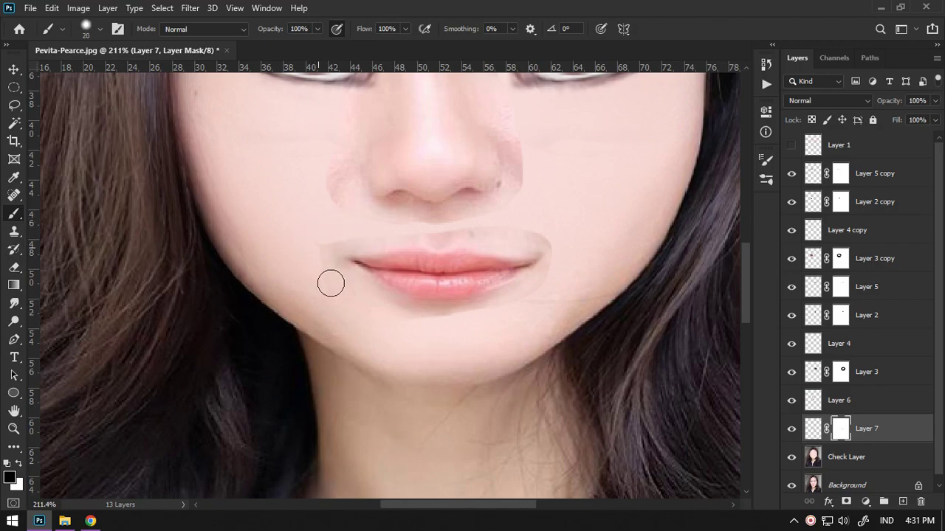
mouse_move(329, 232)
mouse_down()
mouse_move(510, 217)
mouse_move(559, 274)
mouse_move(560, 257)
mouse_up()
drag(316, 252, 327, 268)
mouse_move(377, 343)
mouse_down()
mouse_move(383, 323)
mouse_move(413, 331)
mouse_up()
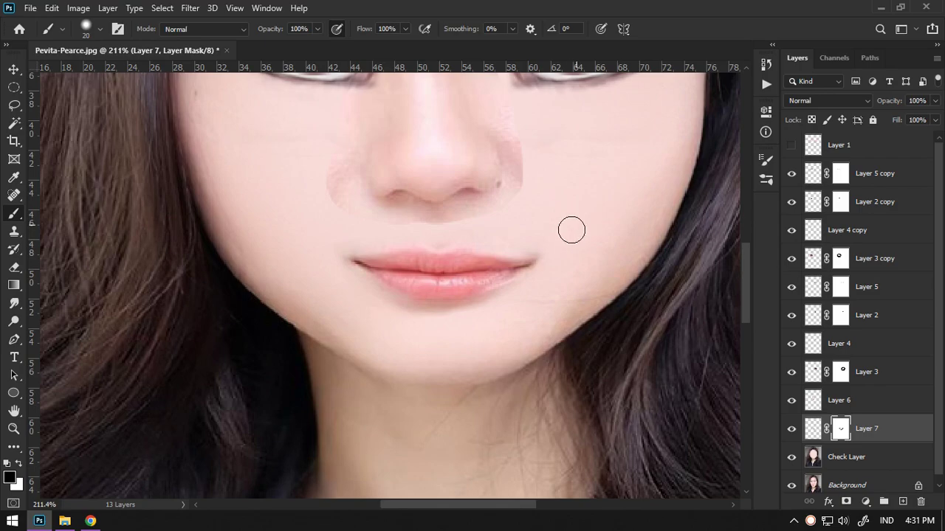
scroll(557, 217, down, 5)
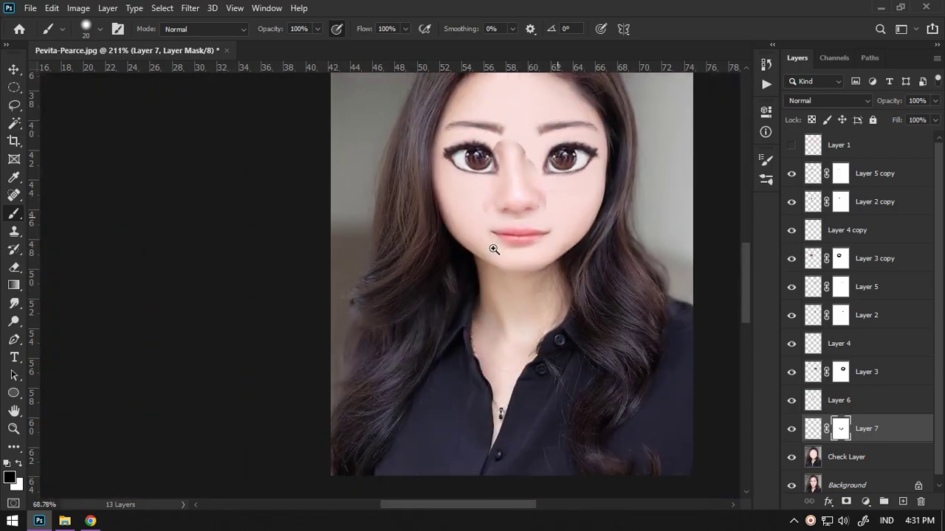
scroll(494, 249, up, 4)
click(823, 407)
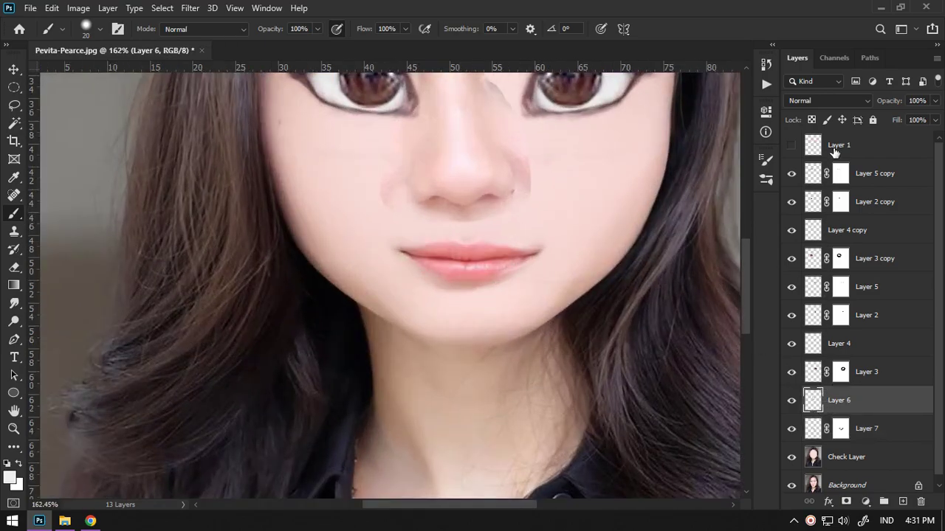
Step: Show the sketch and rotate the nose patch to about 6 degrees, lowering it slightly
click(792, 145)
drag(514, 162, 517, 204)
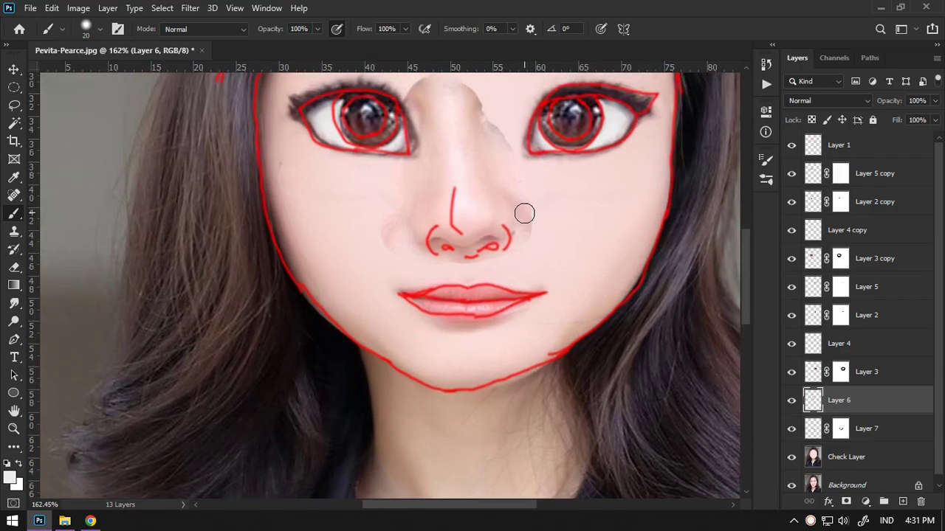
key(v)
key(ctrl+t)
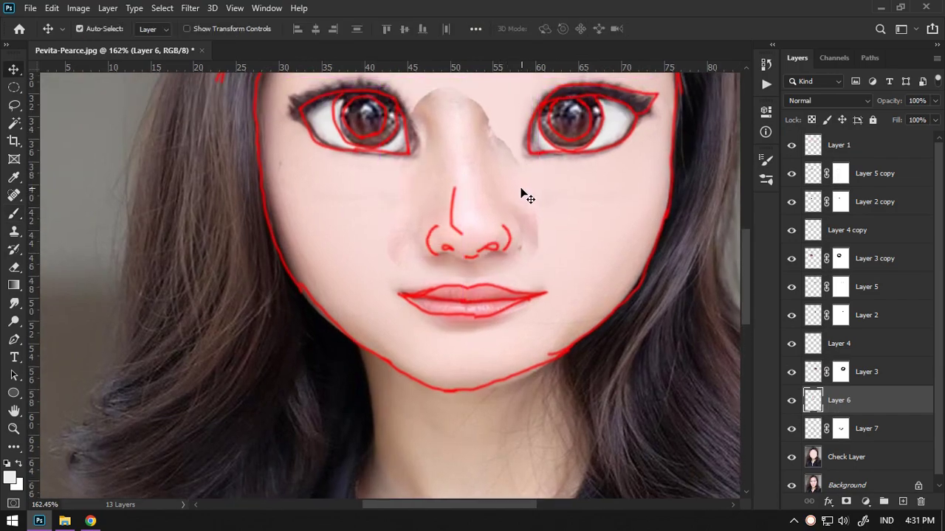
drag(581, 143, 618, 127)
mouse_move(544, 165)
mouse_down()
mouse_move(550, 159)
mouse_move(523, 174)
mouse_up()
drag(569, 249, 508, 235)
Step: Warp the nose, pulling its top left and tucking in the lower right side
click(619, 28)
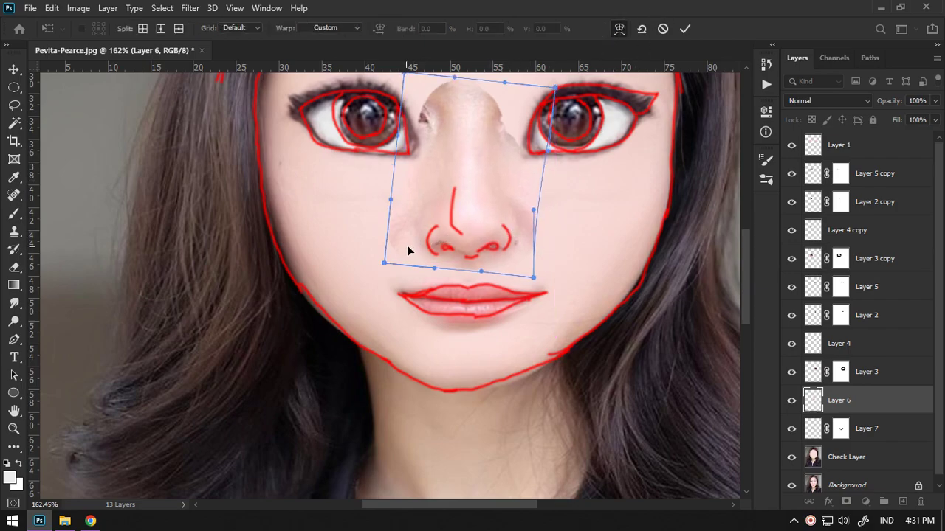
drag(406, 251, 413, 260)
drag(481, 121, 472, 149)
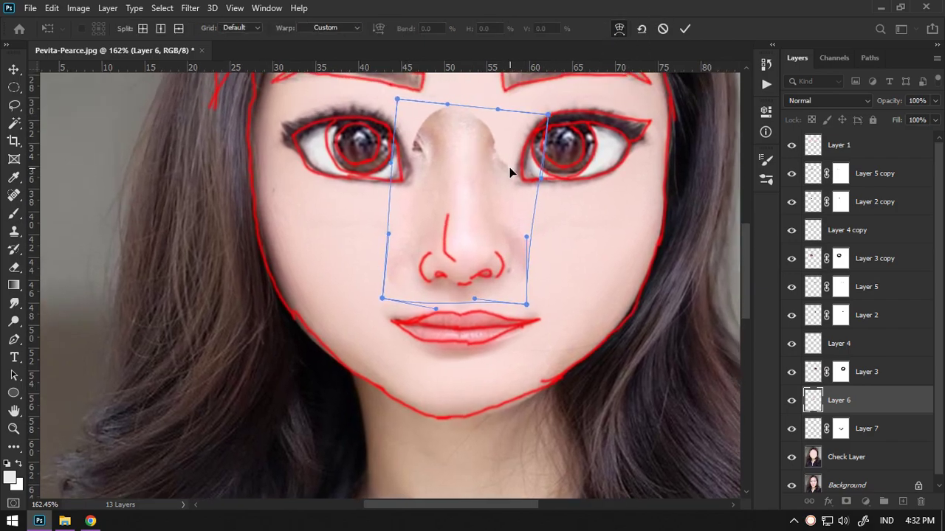
drag(425, 137, 507, 136)
drag(526, 237, 518, 255)
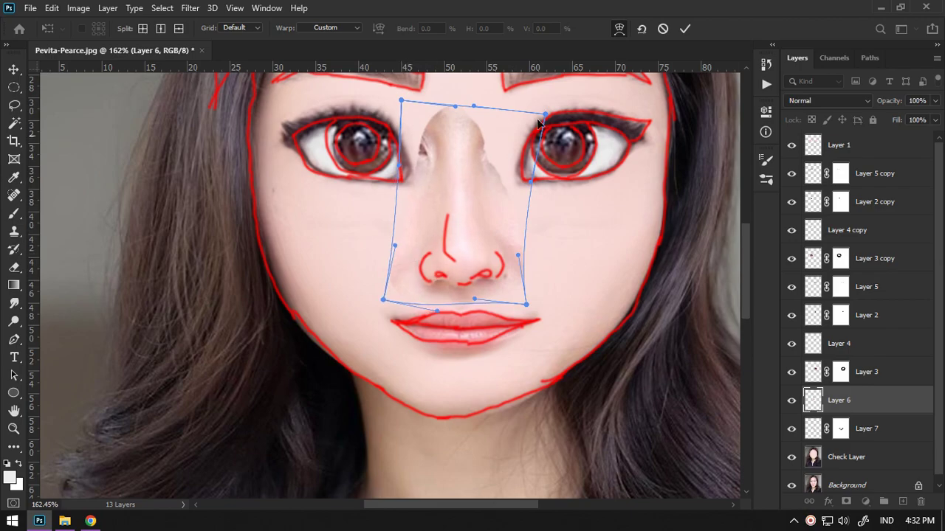
click(685, 28)
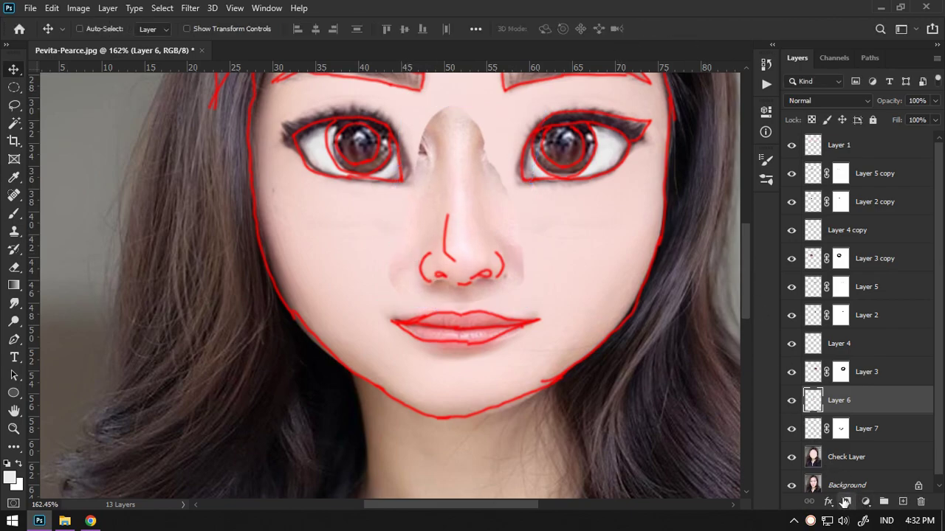
Step: Add a mask to Layer 6, hide the sketch, and paint out the nose patch's left and right edges
click(846, 502)
click(791, 144)
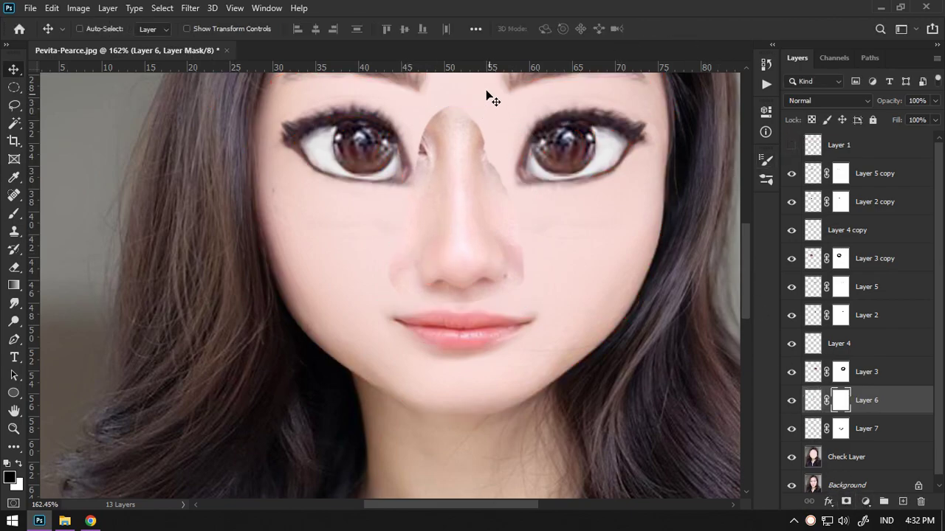
key(b)
drag(429, 92, 397, 285)
mouse_move(523, 291)
mouse_down()
mouse_move(516, 204)
mouse_move(502, 196)
mouse_move(455, 99)
mouse_move(430, 192)
mouse_move(477, 111)
mouse_move(466, 88)
mouse_move(483, 167)
mouse_move(464, 162)
mouse_move(453, 113)
mouse_move(469, 124)
mouse_up()
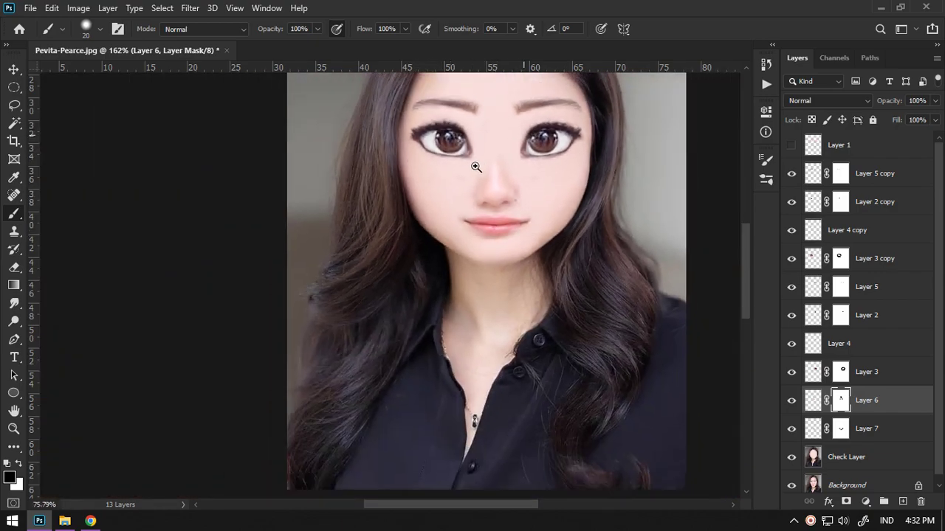
scroll(512, 137, down, 5)
drag(507, 155, 476, 185)
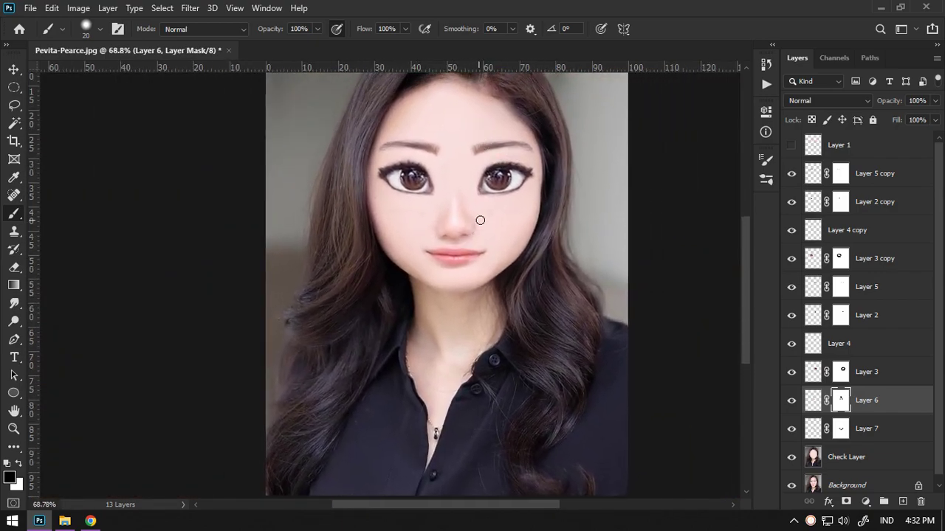
scroll(480, 219, up, 3)
scroll(514, 187, up, 3)
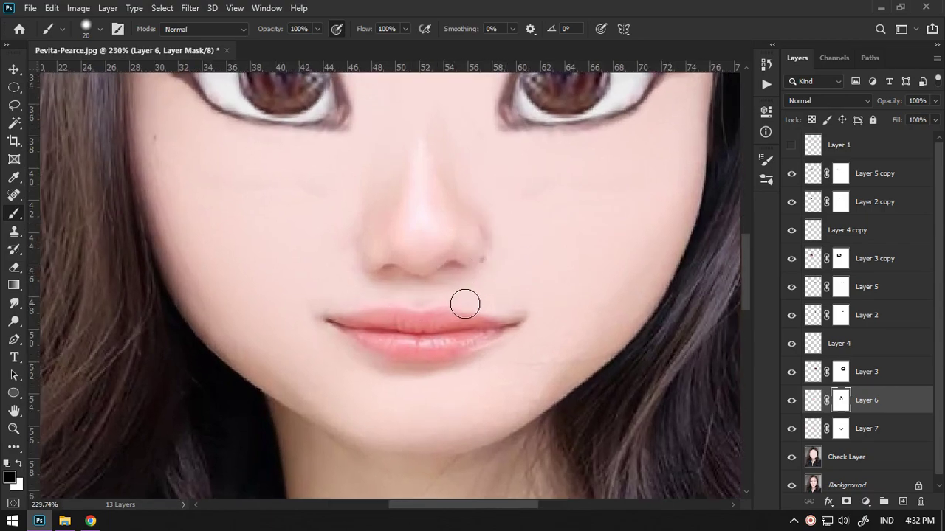
Step: Rotate the nose mask content about 3 degrees and zoom out to check the face
key(ctrl+t)
drag(541, 182, 554, 170)
click(685, 30)
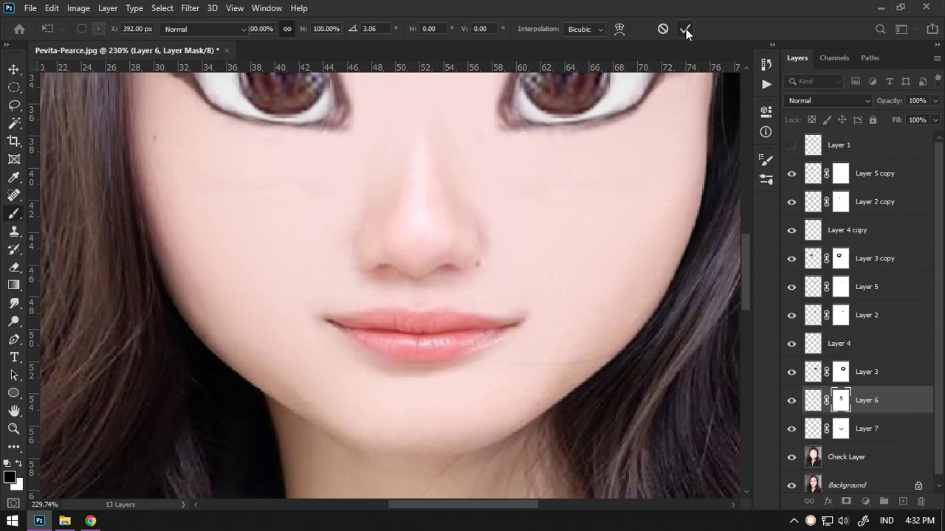
drag(468, 196, 431, 221)
drag(412, 245, 455, 217)
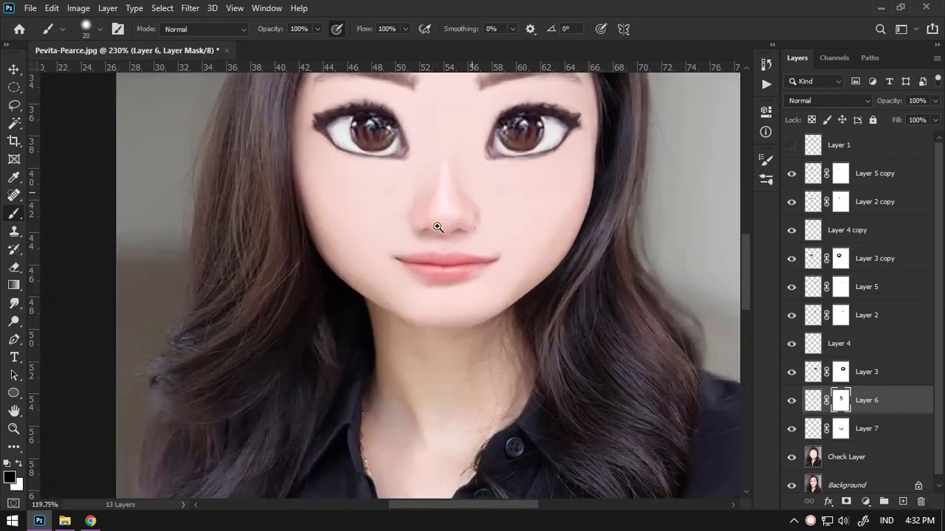
key(v)
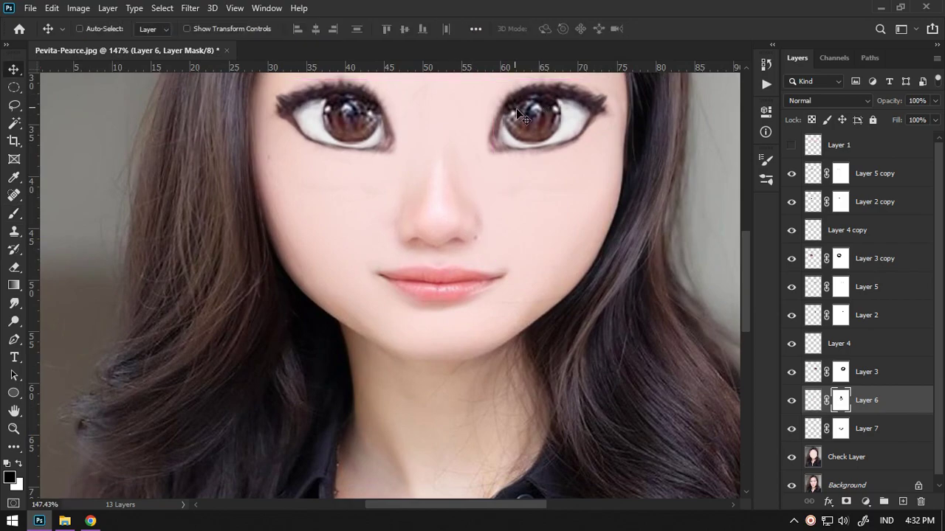
drag(480, 165, 453, 189)
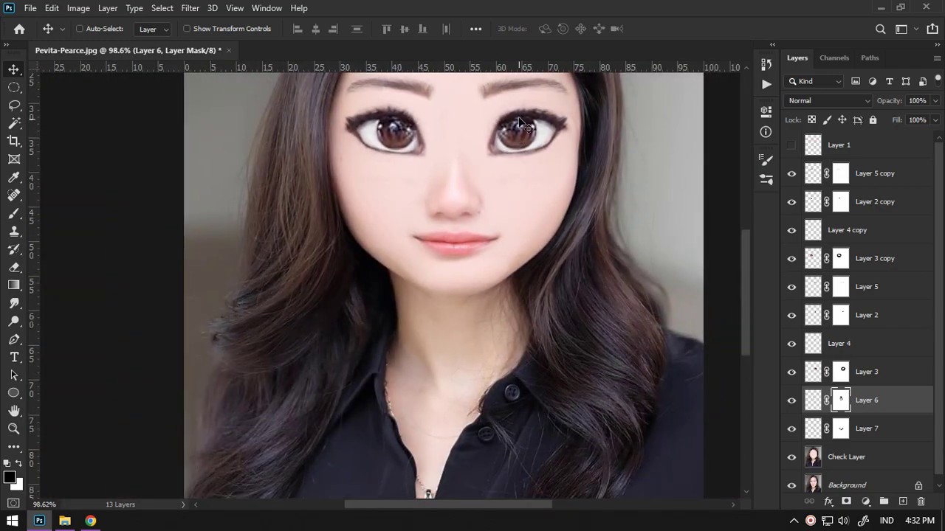
Step: Add Brightness/Contrast and Hue/Saturation layers above Check Layer, lowering brightness and lightness
click(863, 459)
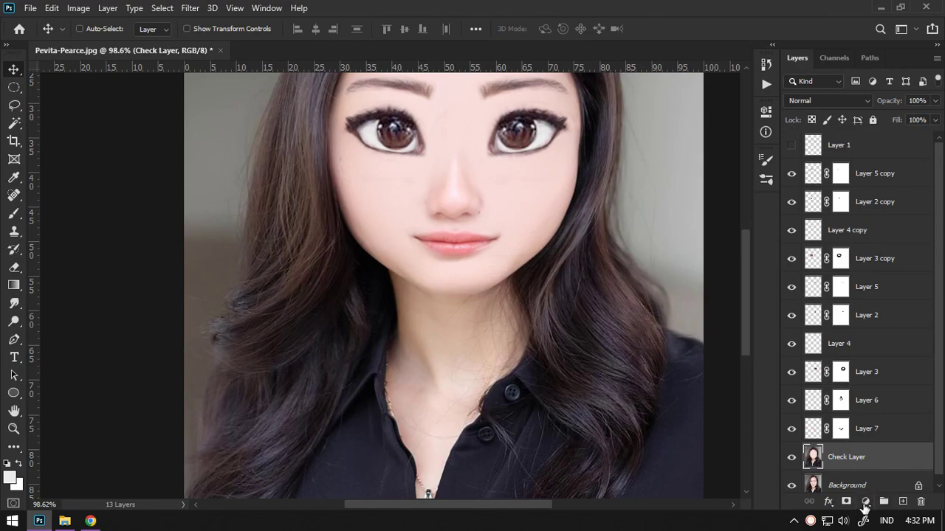
click(866, 502)
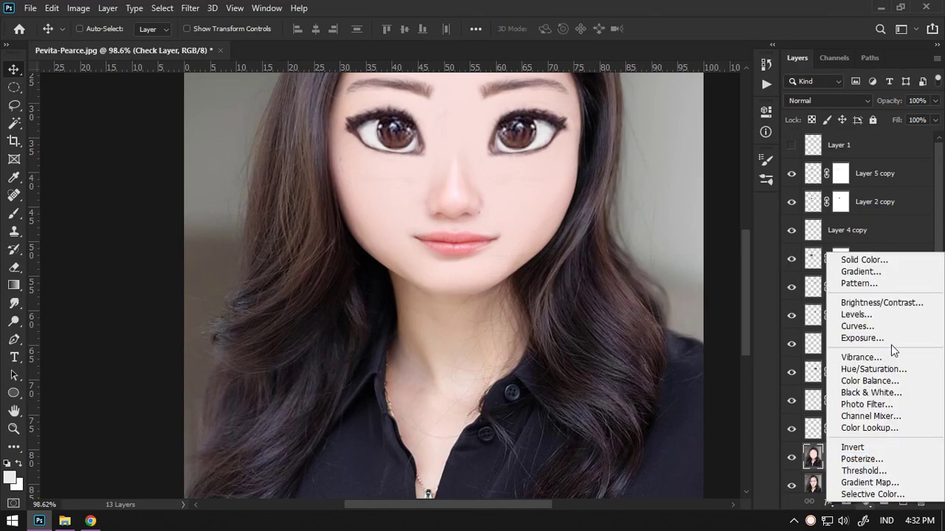
click(883, 299)
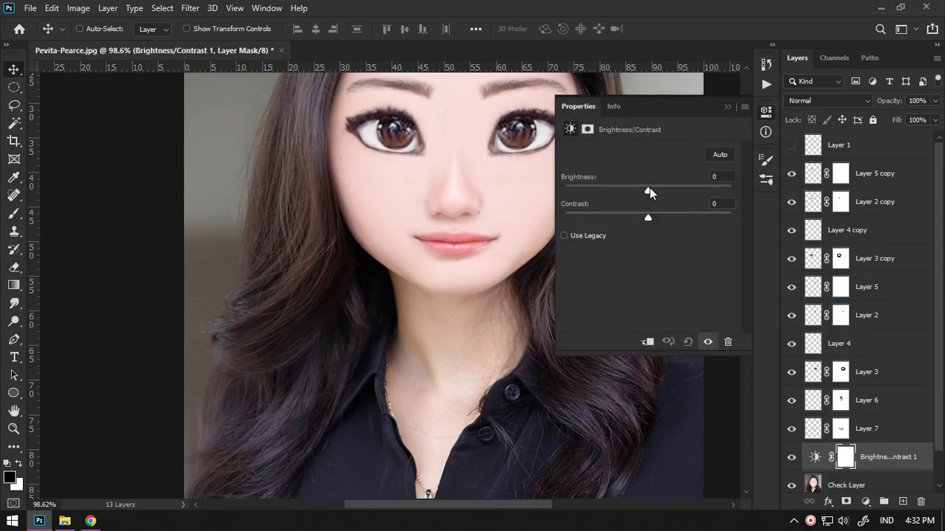
mouse_move(648, 191)
mouse_down()
mouse_move(633, 194)
mouse_move(647, 215)
mouse_up()
click(728, 107)
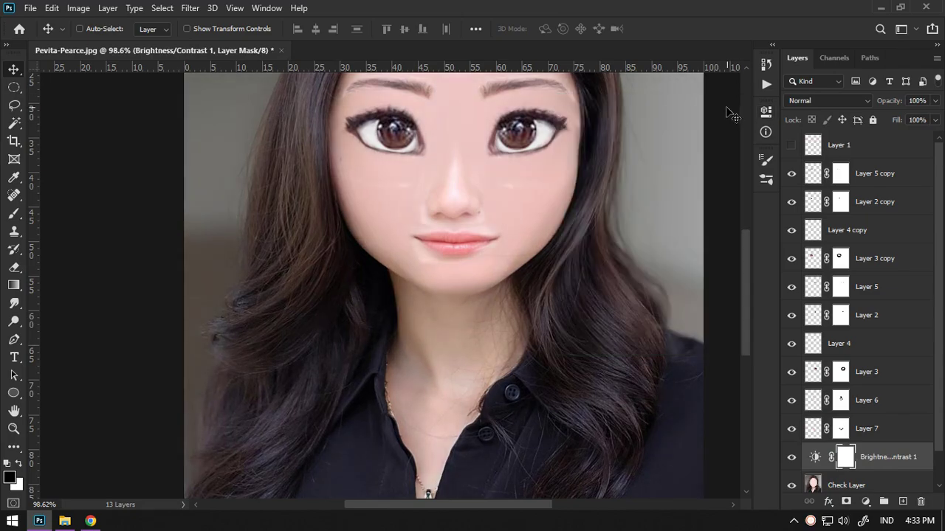
click(867, 502)
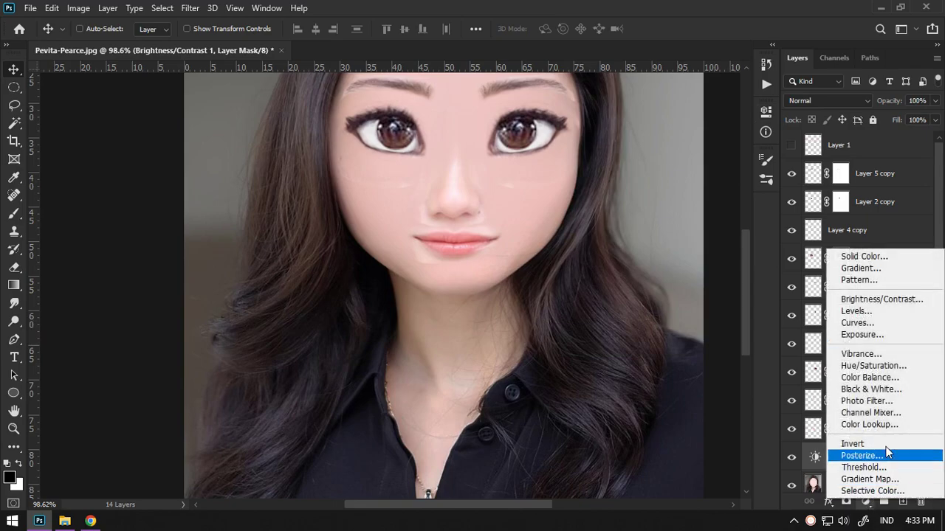
click(872, 366)
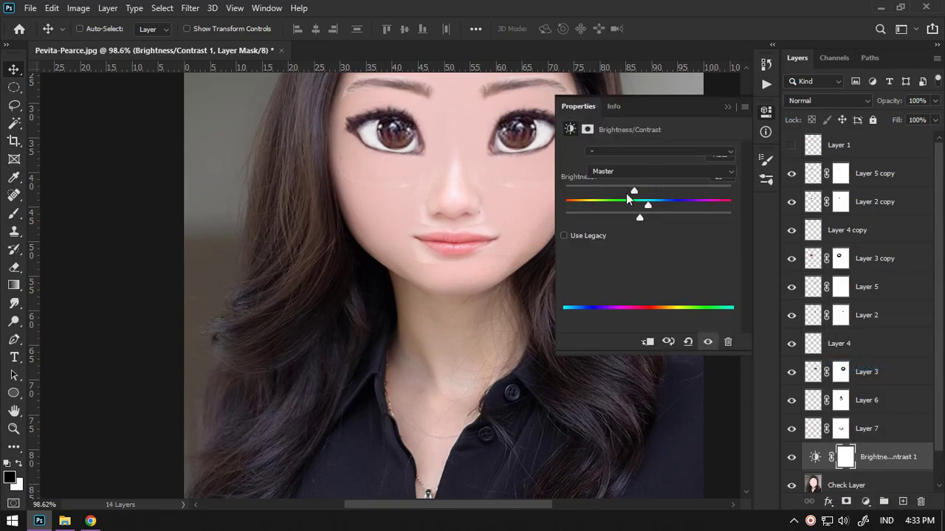
mouse_move(648, 256)
mouse_down()
mouse_move(639, 256)
mouse_move(634, 233)
mouse_up()
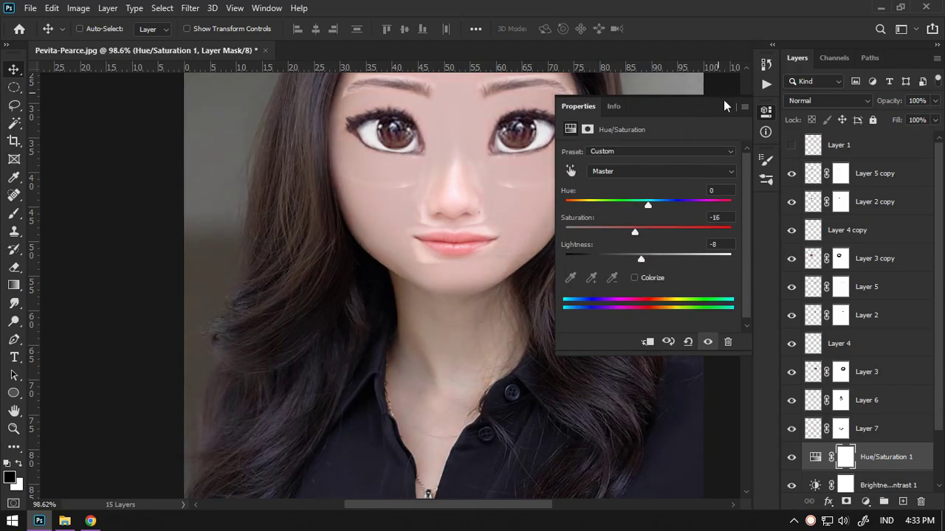
click(729, 112)
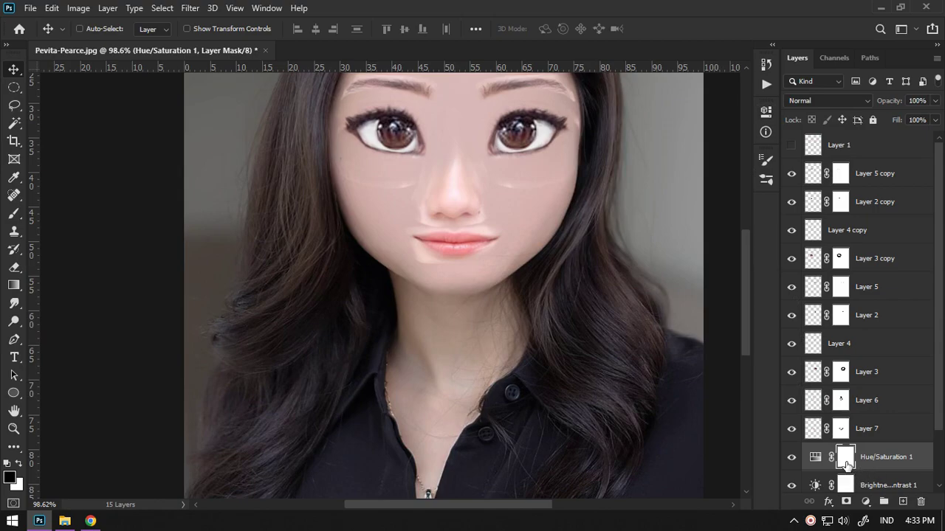
Step: Delete both adjustment layers' masks and group the two layers into Group 1
shift+click(848, 482)
shift+click(847, 481)
drag(848, 462, 921, 500)
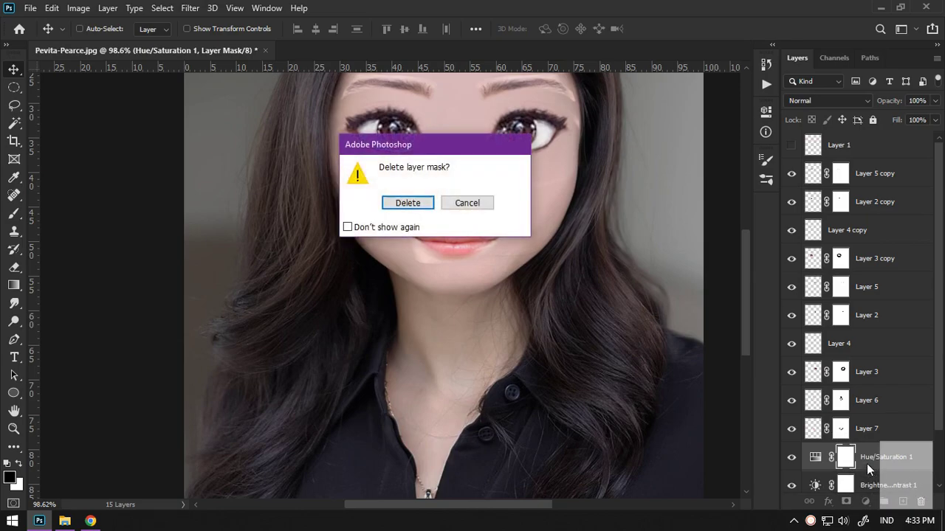
click(420, 203)
scroll(930, 397, down, 3)
drag(845, 422, 920, 500)
click(422, 204)
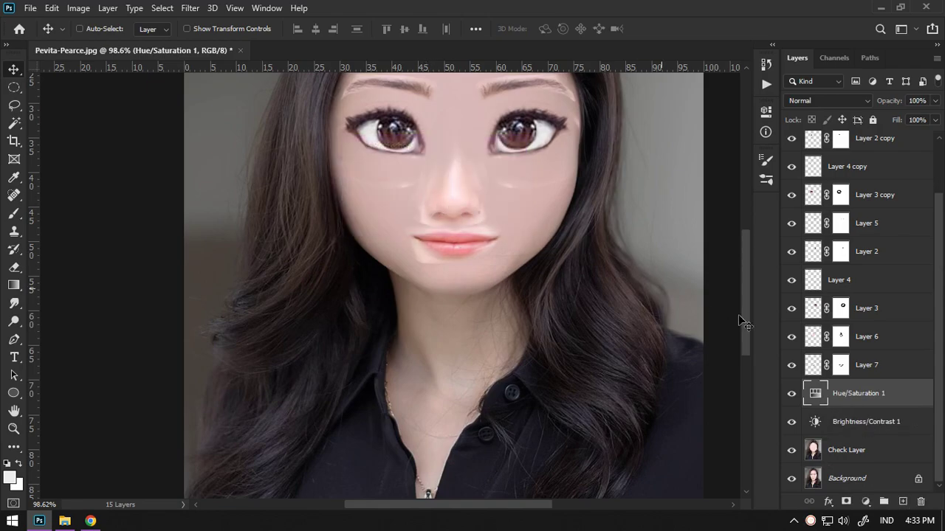
shift+click(858, 422)
key(ctrl+g)
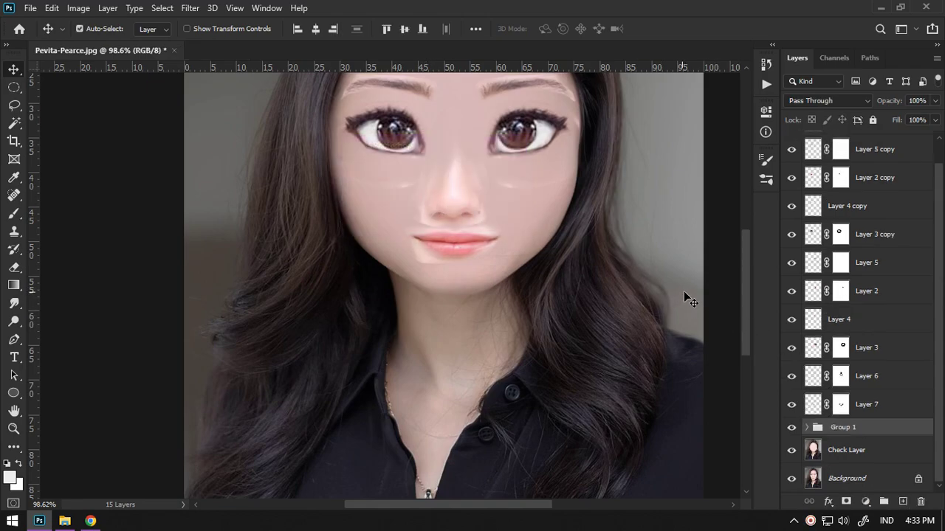
Step: Give Group 1 an inverted black mask and paint white shadows along both sides of the nose bridge
click(846, 501)
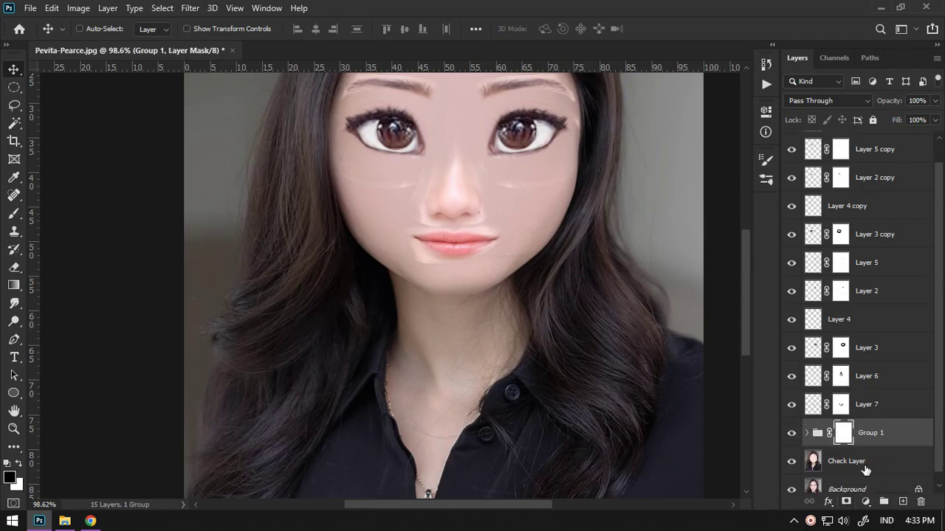
key(ctrl+i)
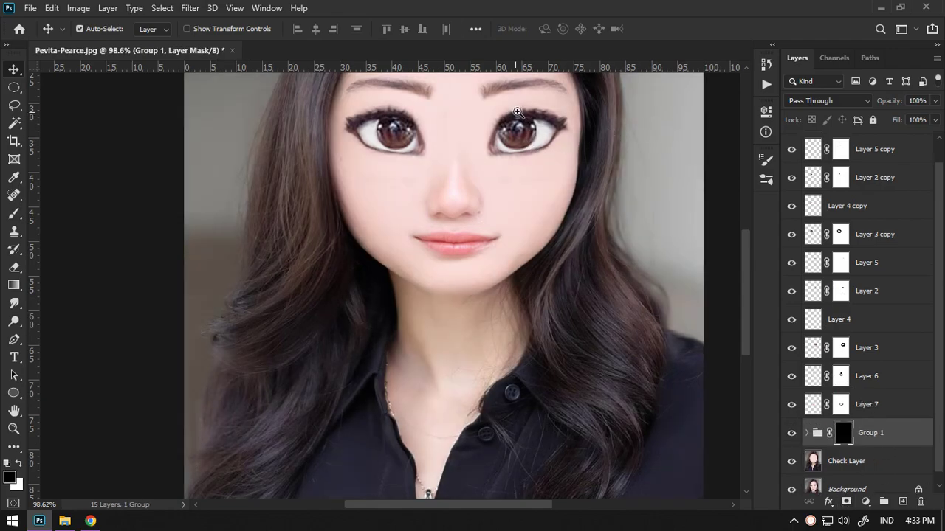
scroll(515, 109, up, 1)
scroll(515, 110, up, 2)
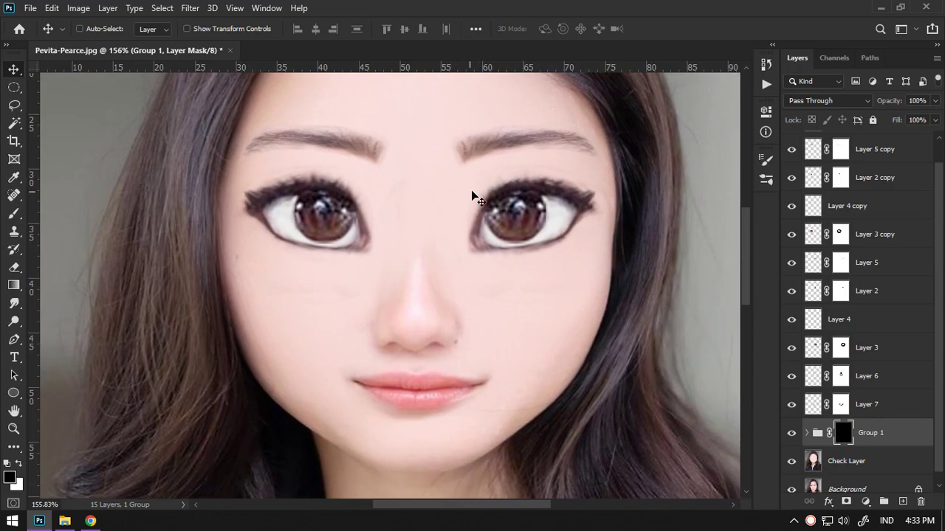
key(b)
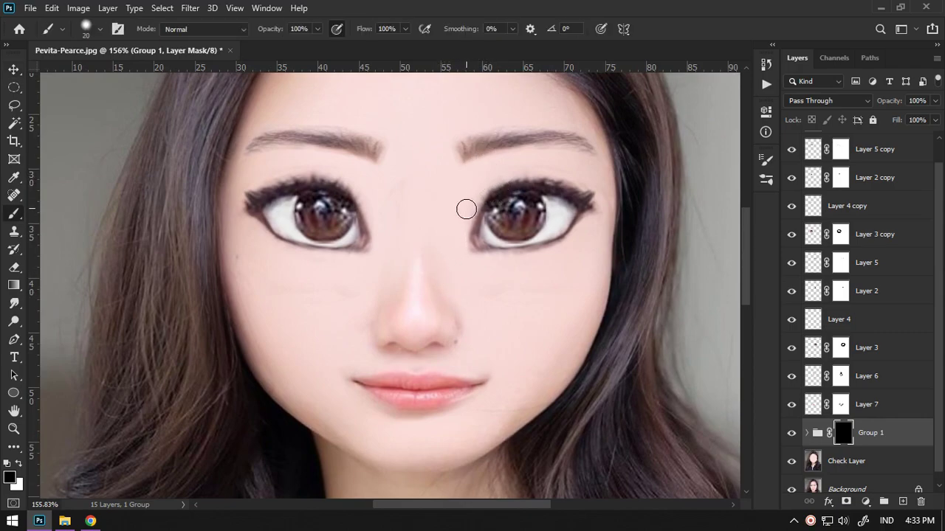
key(x)
drag(451, 273, 449, 204)
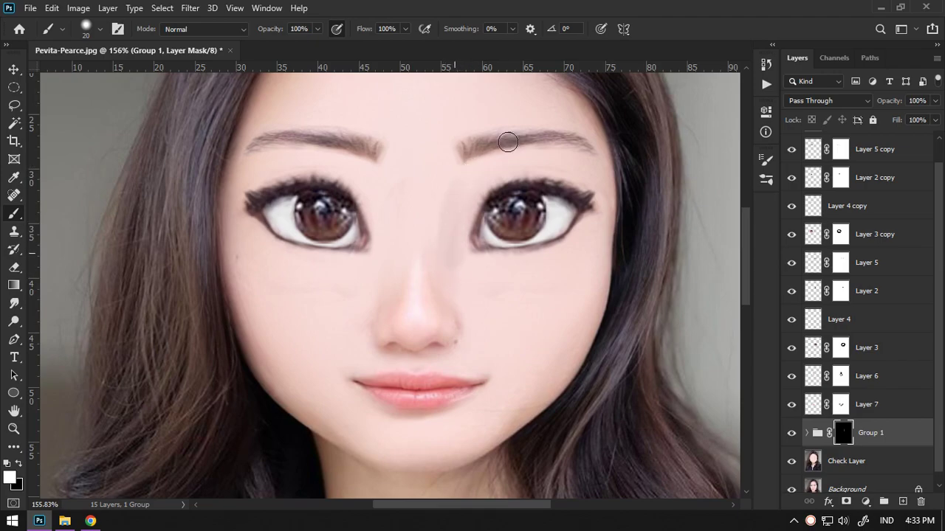
drag(437, 257, 435, 201)
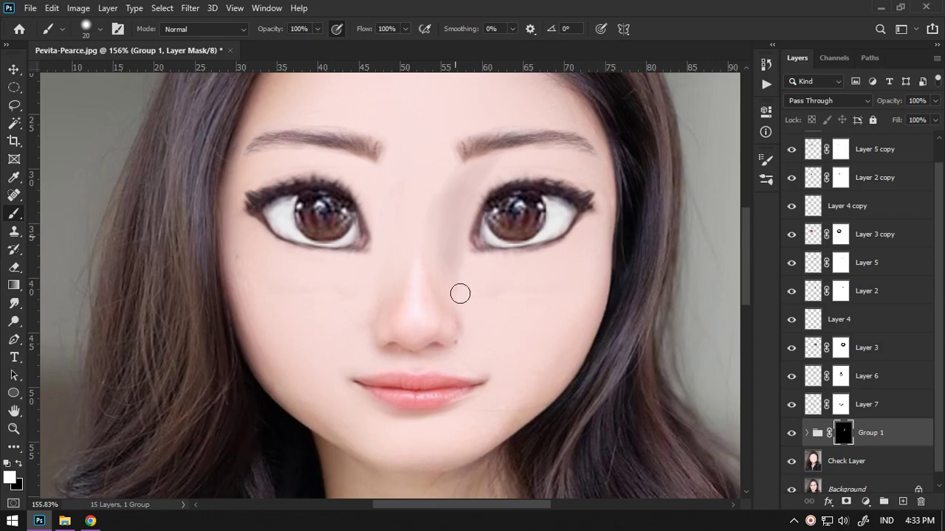
drag(370, 191, 386, 247)
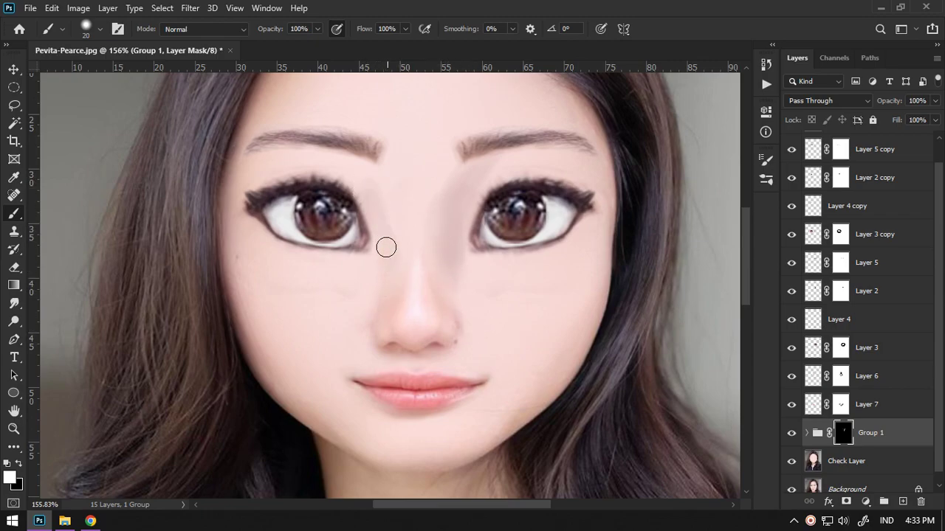
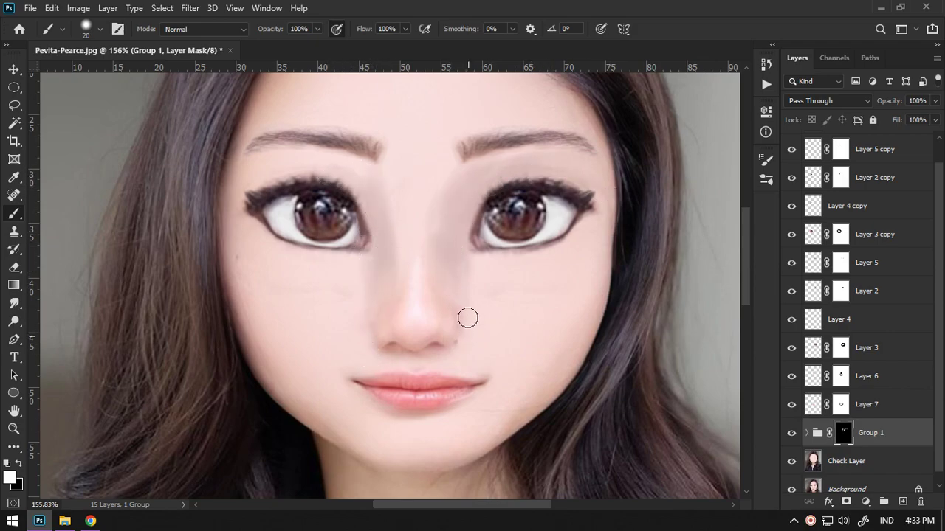
Step: Raise Group 1's Hue/Saturation 1 Saturation from -16 to -2
click(806, 433)
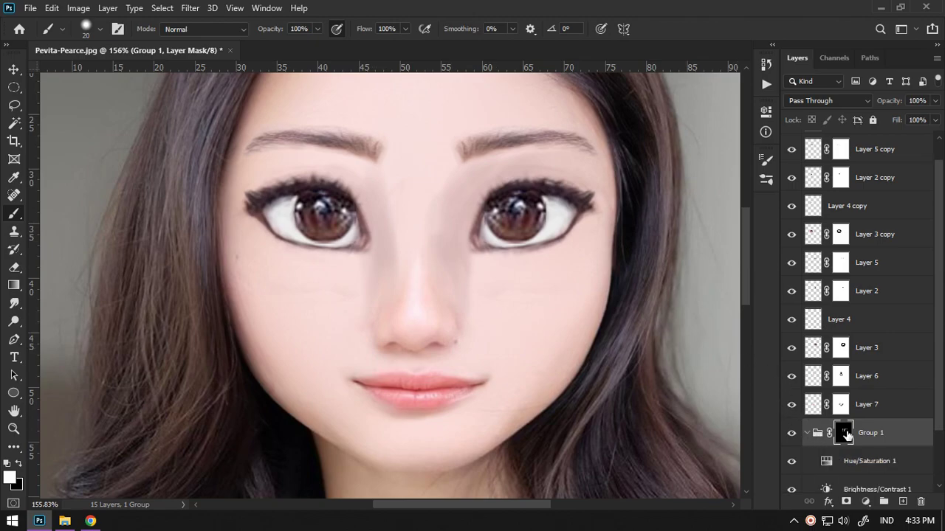
double_click(827, 462)
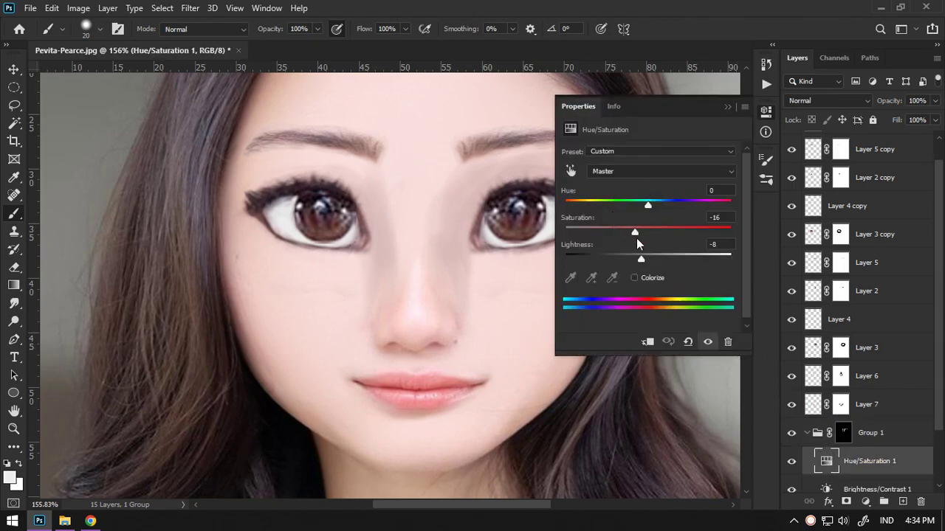
drag(639, 233, 647, 234)
click(731, 107)
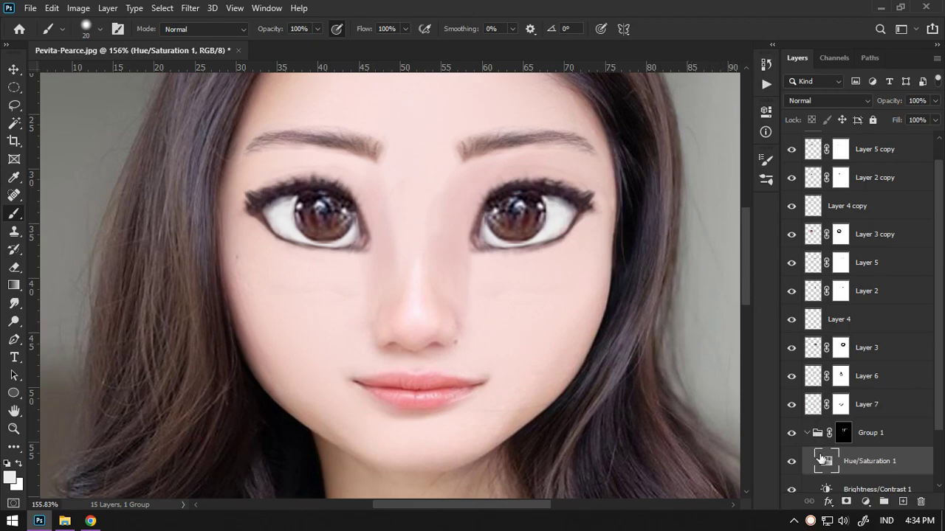
Step: Paint Group 1's mask white over the nose bridge, then enlarge the brush to 40
click(841, 433)
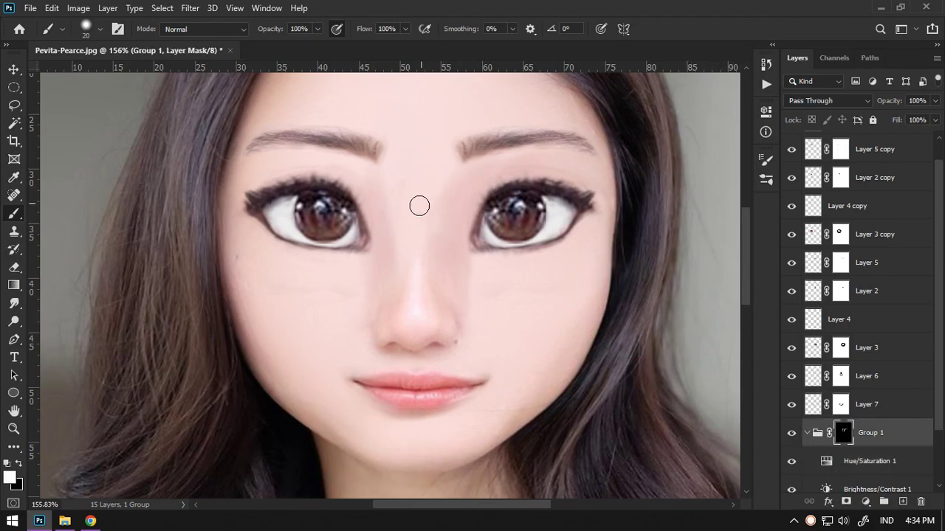
drag(395, 230, 389, 229)
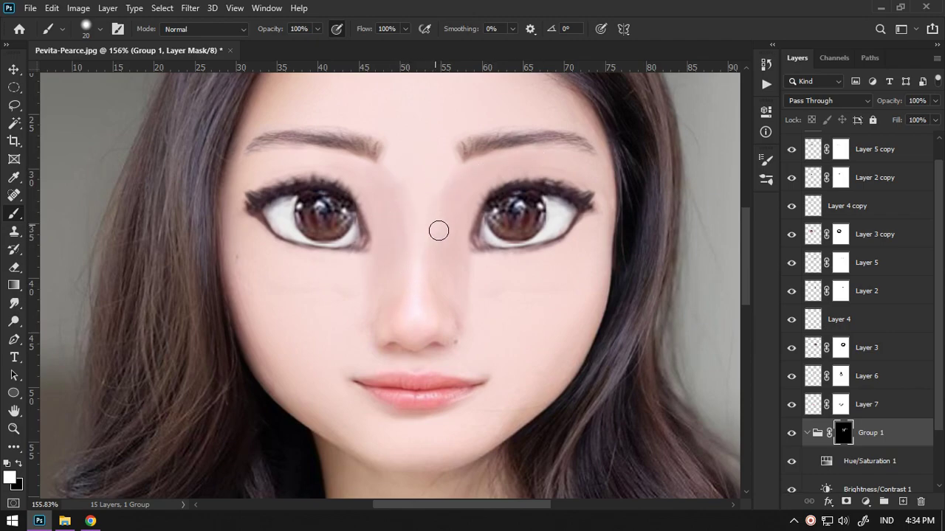
drag(447, 247, 436, 169)
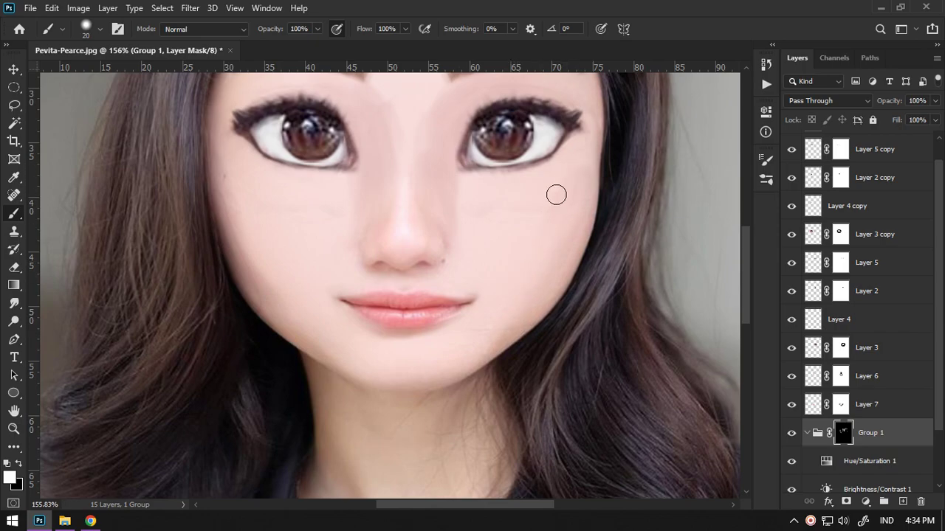
key(bracketright)
key(bracketright)
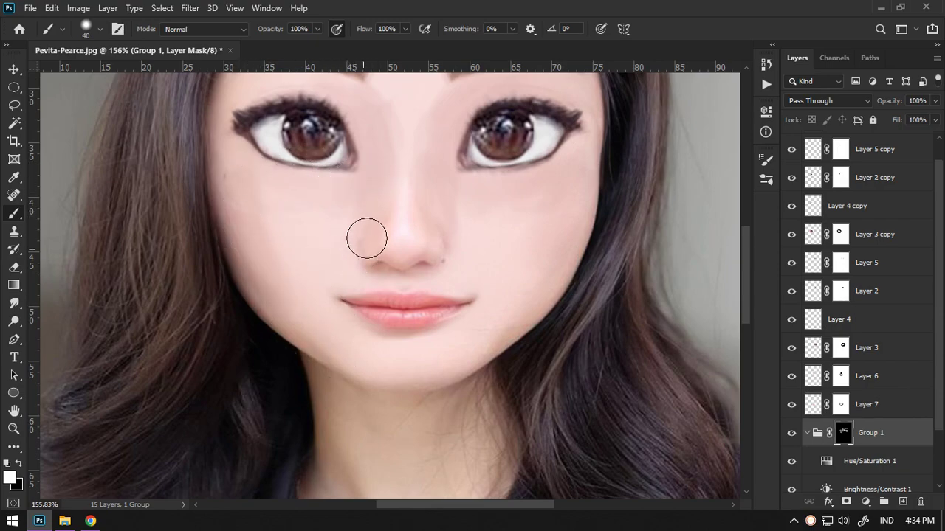
Step: Paint the skin adjustment into the mask across the brows, forehead and both cheeks
drag(358, 168, 362, 197)
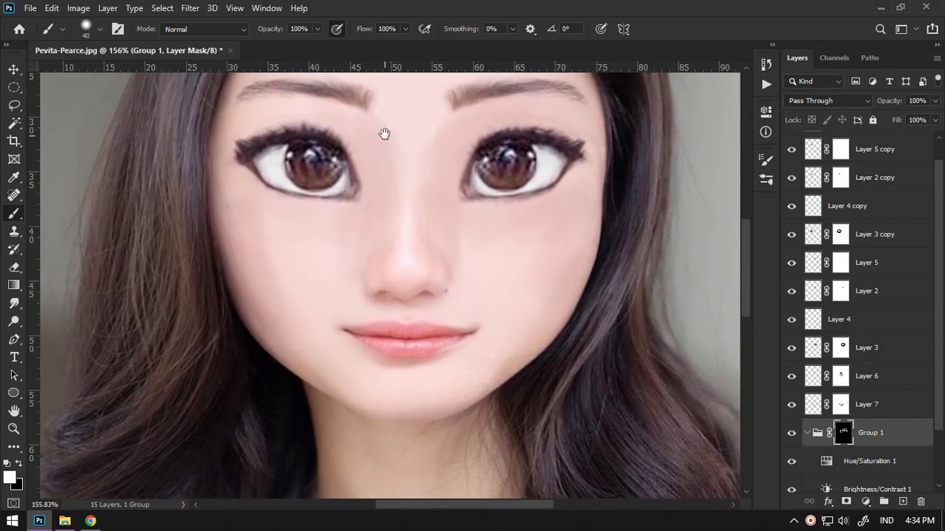
drag(384, 135, 388, 185)
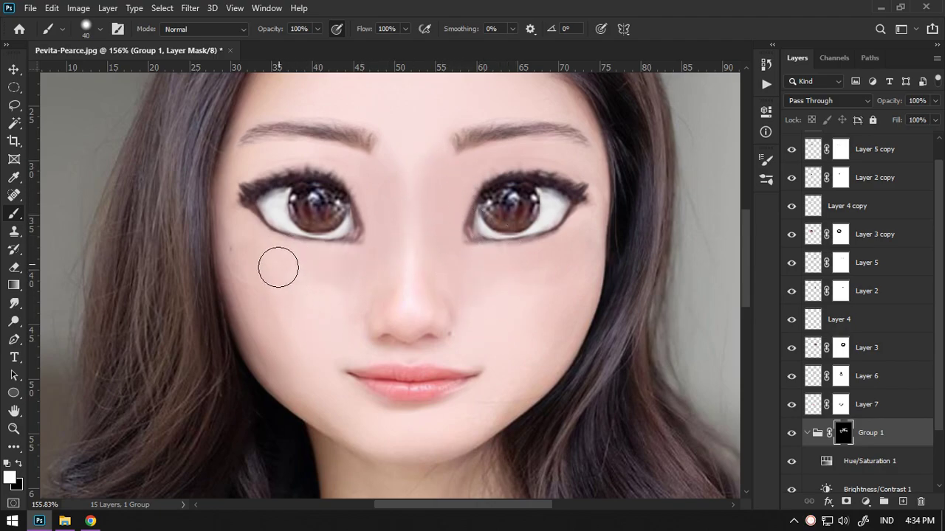
drag(238, 173, 251, 233)
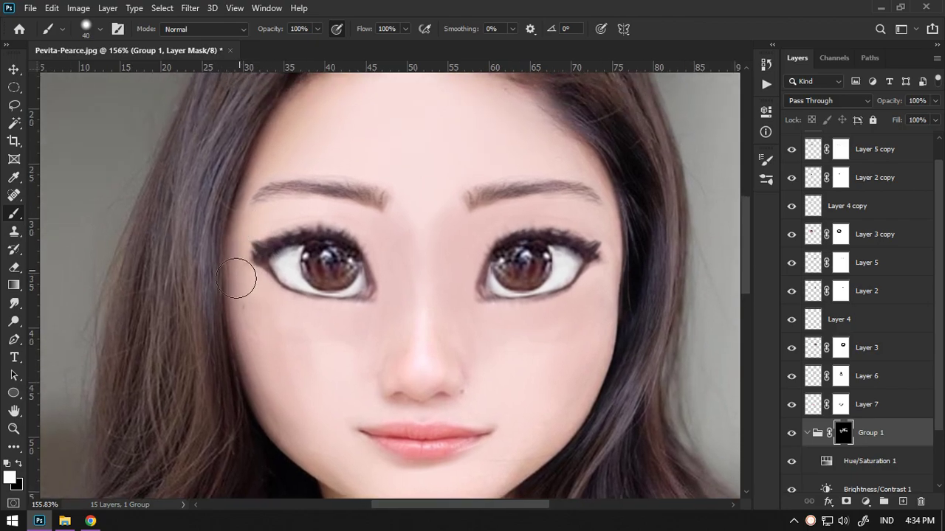
drag(263, 155, 249, 236)
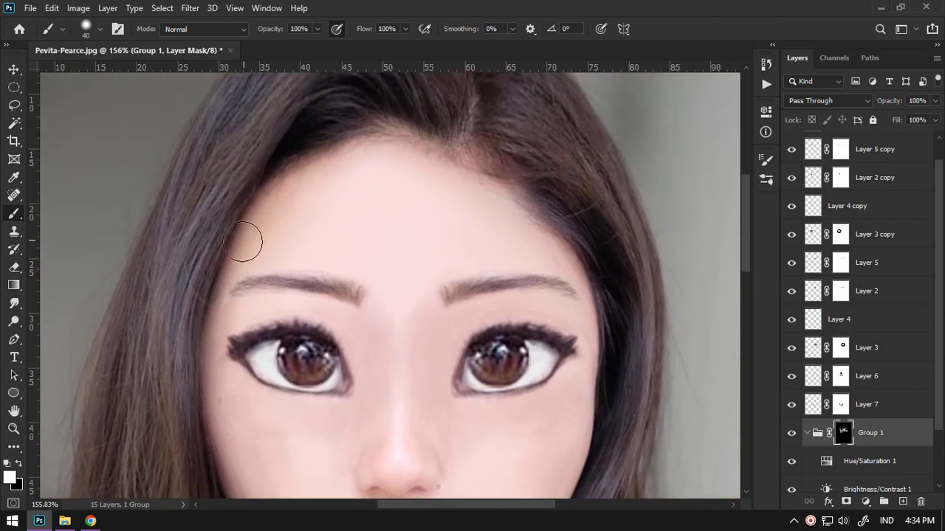
drag(359, 121, 348, 110)
drag(478, 119, 441, 149)
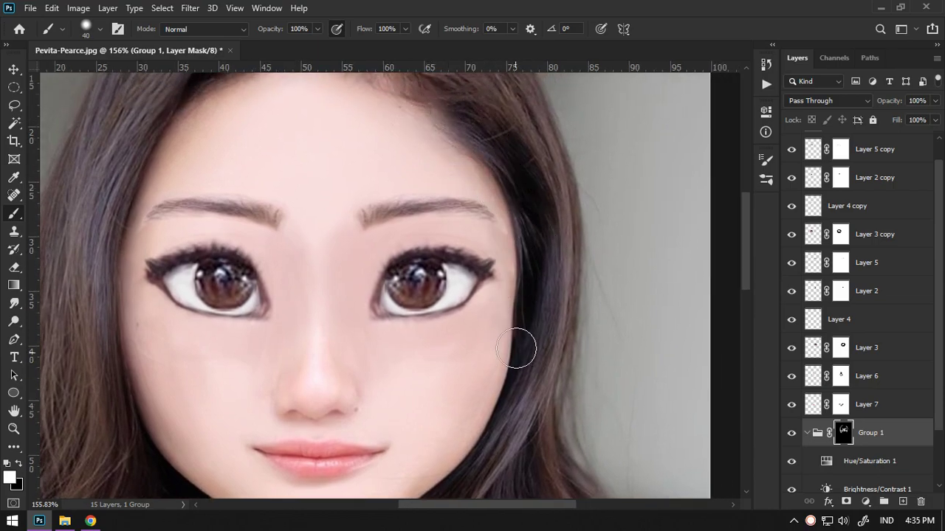
drag(517, 333, 524, 242)
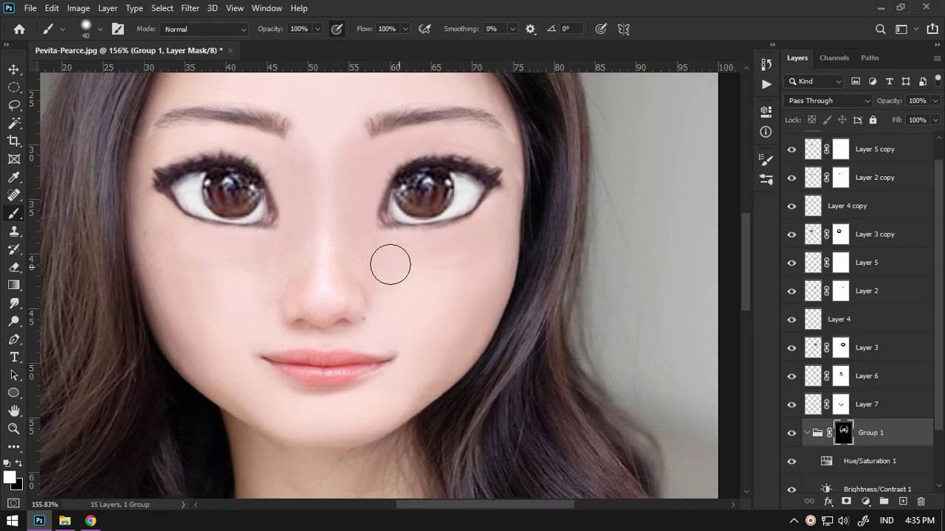
scroll(431, 254, down, 5)
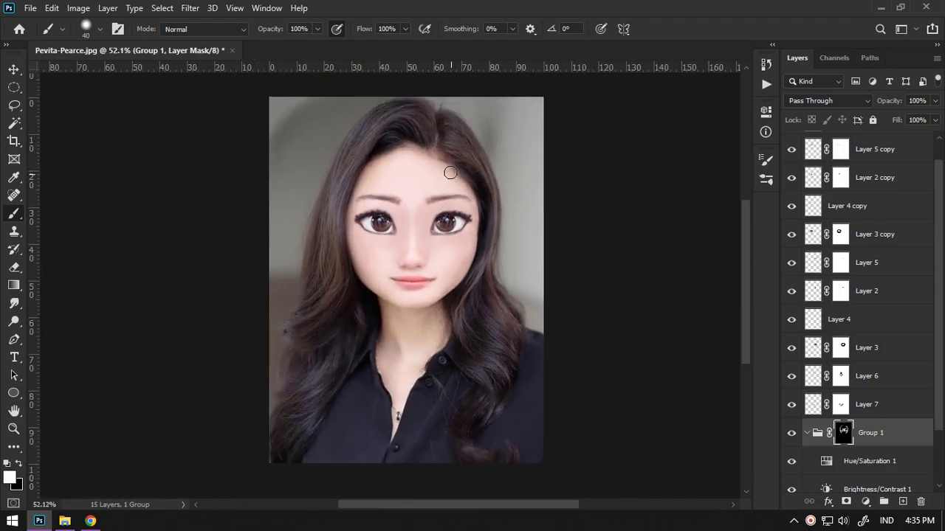
Step: Stamp all visible layers into a new Layer 8 above Layer 5 copy and show the Actions panel
scroll(457, 259, up, 5)
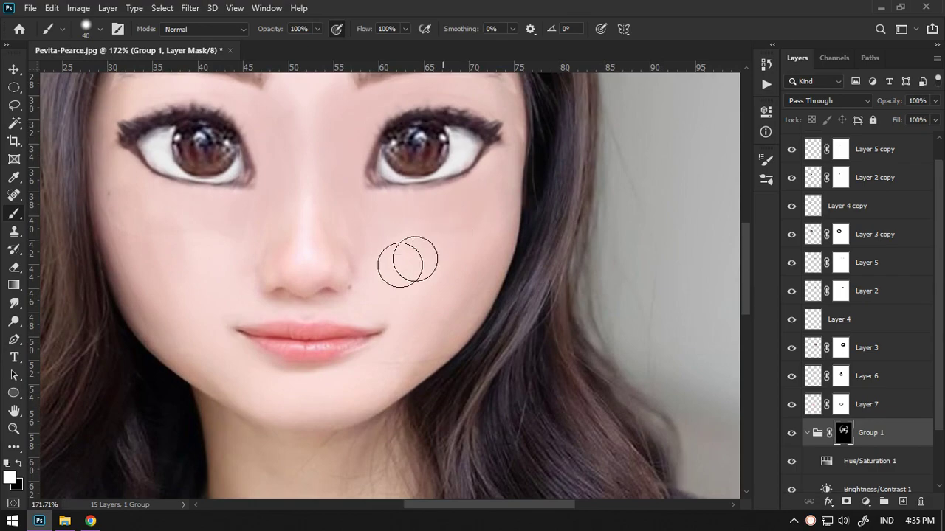
scroll(936, 179, up, 1)
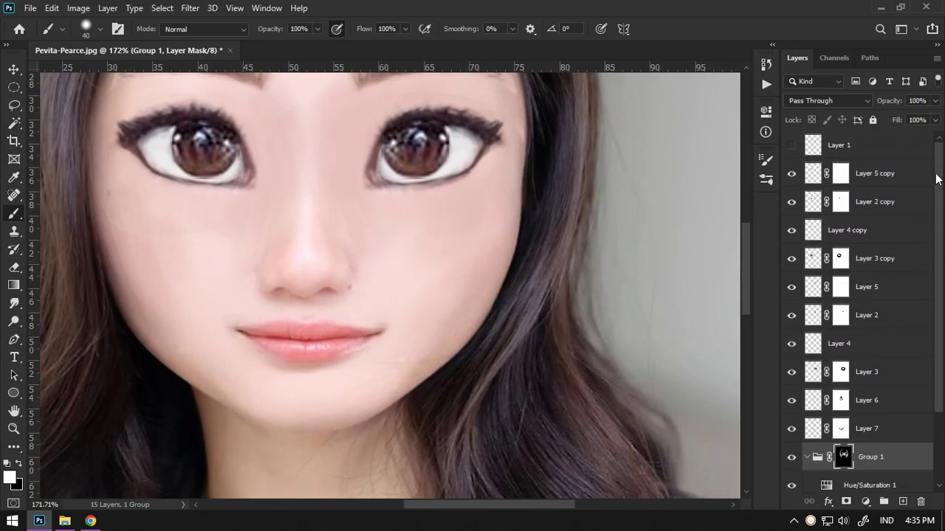
click(883, 152)
click(899, 177)
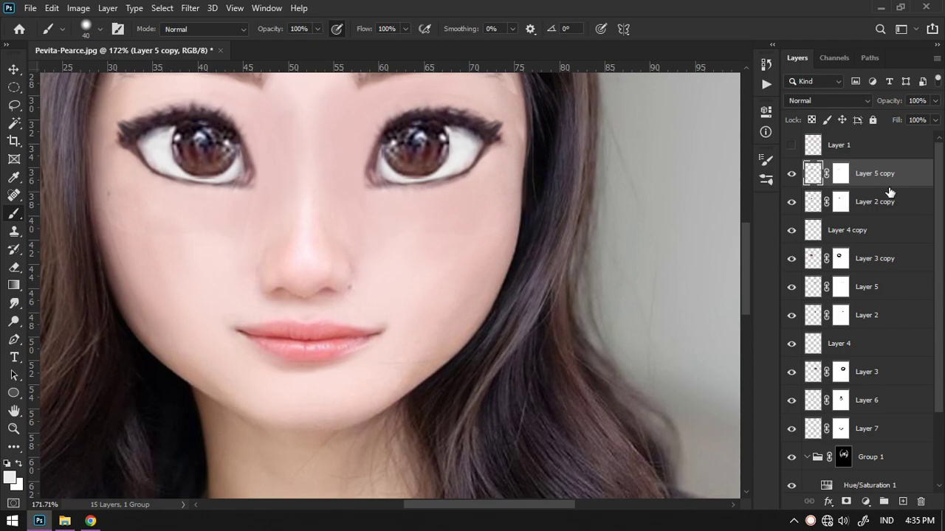
key(ctrl+shift+alt+e)
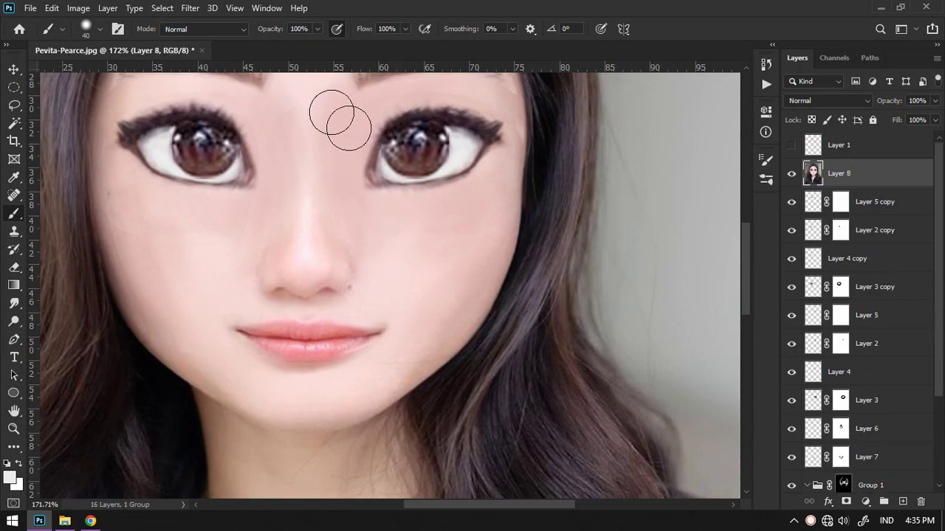
click(766, 83)
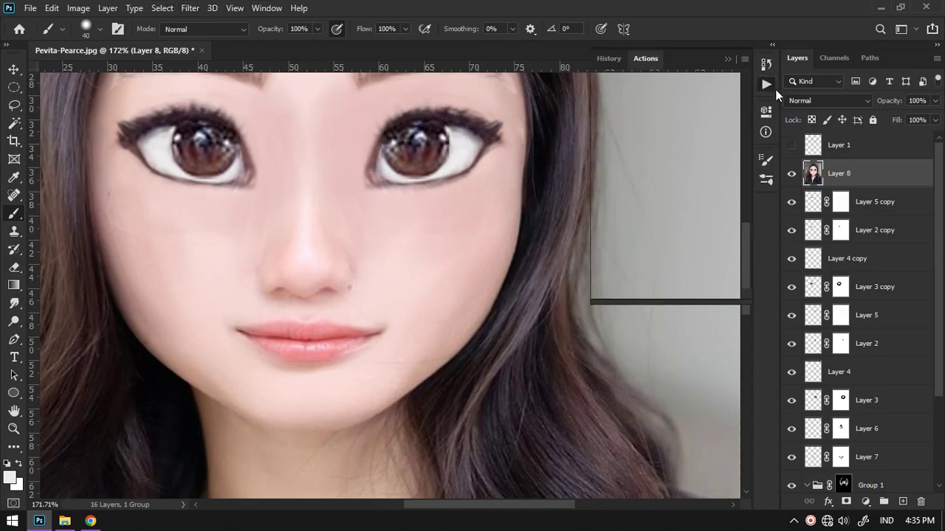
Step: Run the frequency separation action, show the Solarize check instead of Skin Blemish, and target Low Frequency Edit
click(666, 291)
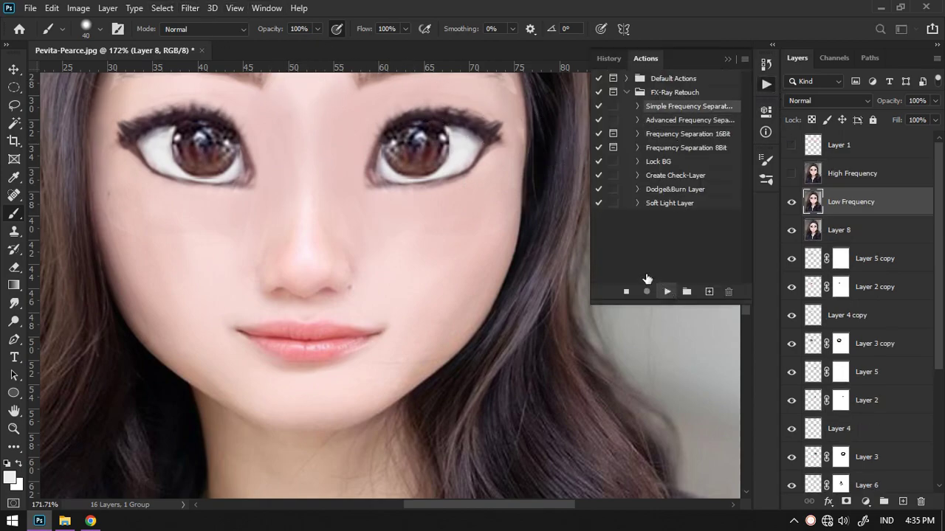
click(539, 112)
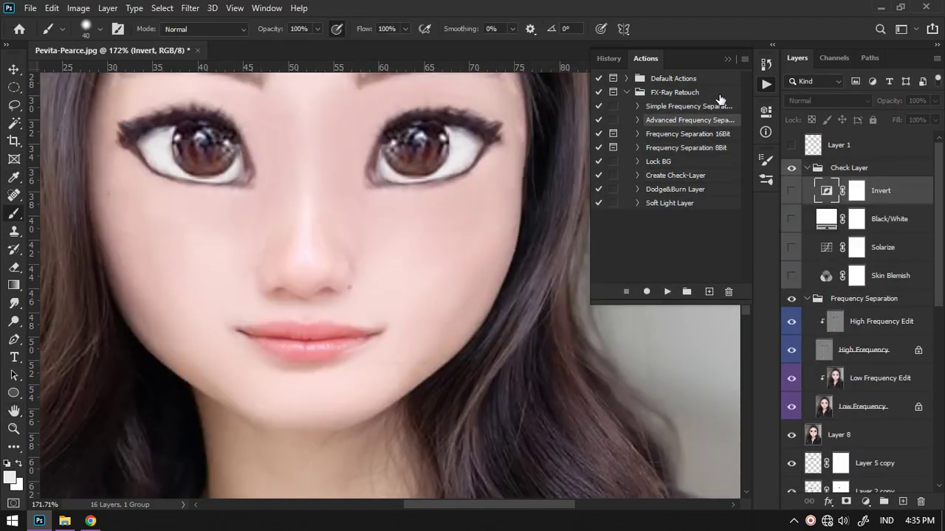
click(792, 249)
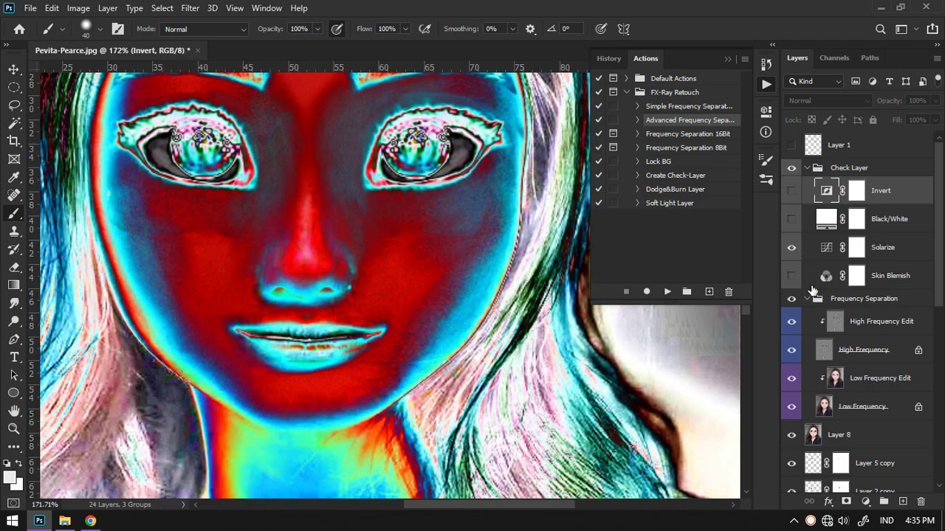
click(792, 276)
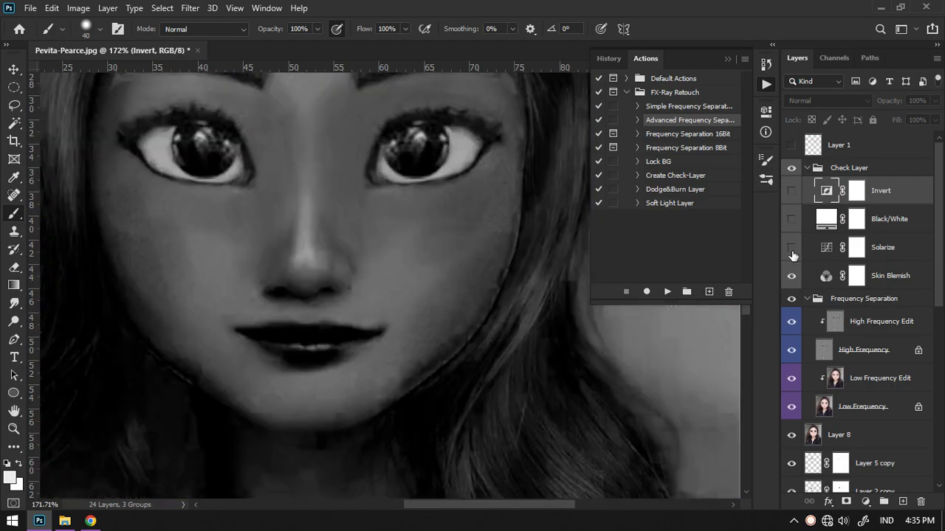
click(792, 249)
click(792, 277)
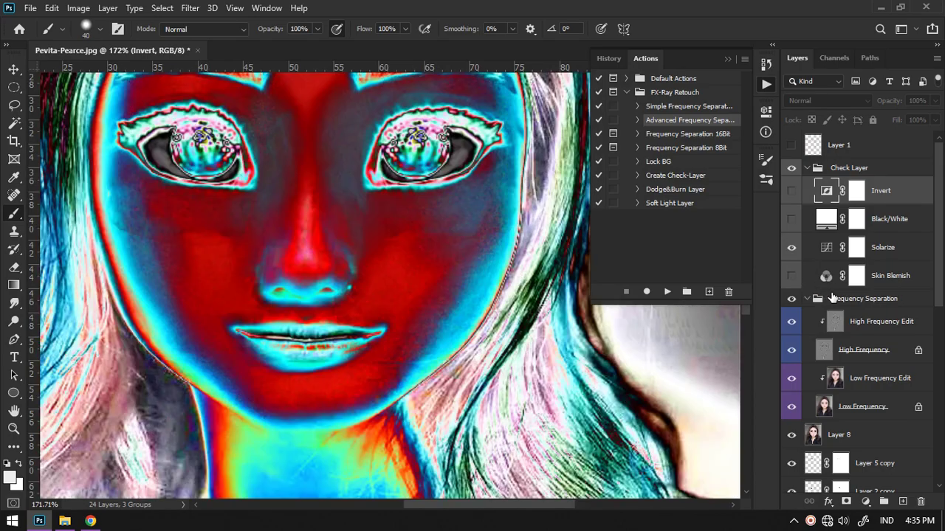
click(835, 378)
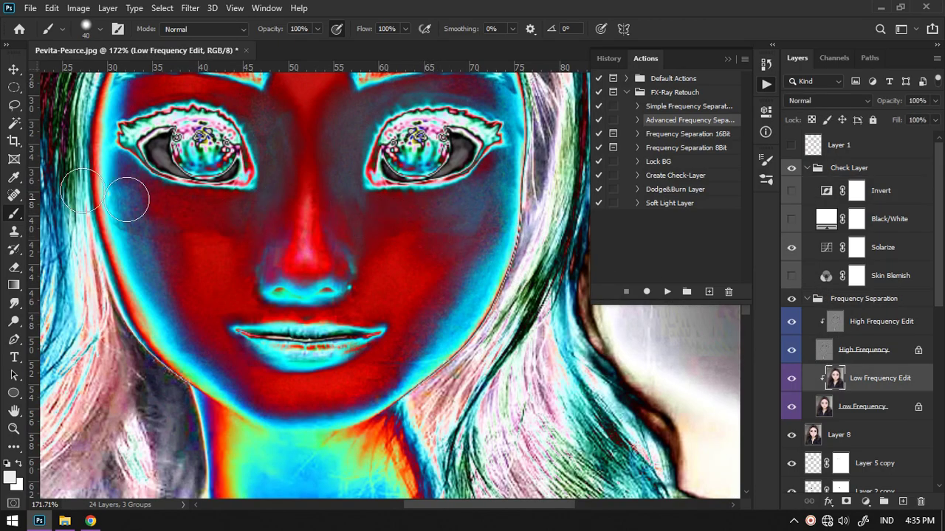
key(shift+b)
Step: Switch to the Mixer Brush and target the High Frequency Edit layer
key(shift+b)
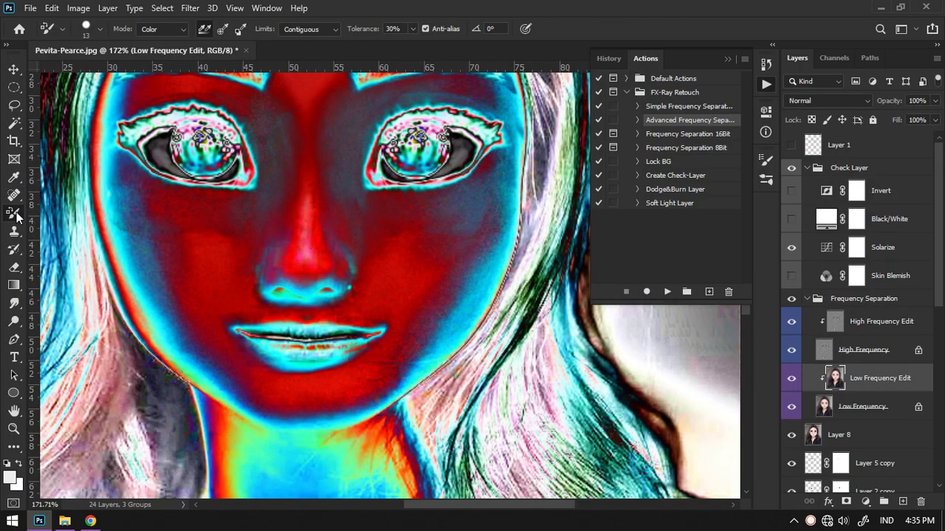
key(shift+b)
scroll(458, 210, up, 2)
scroll(450, 223, up, 2)
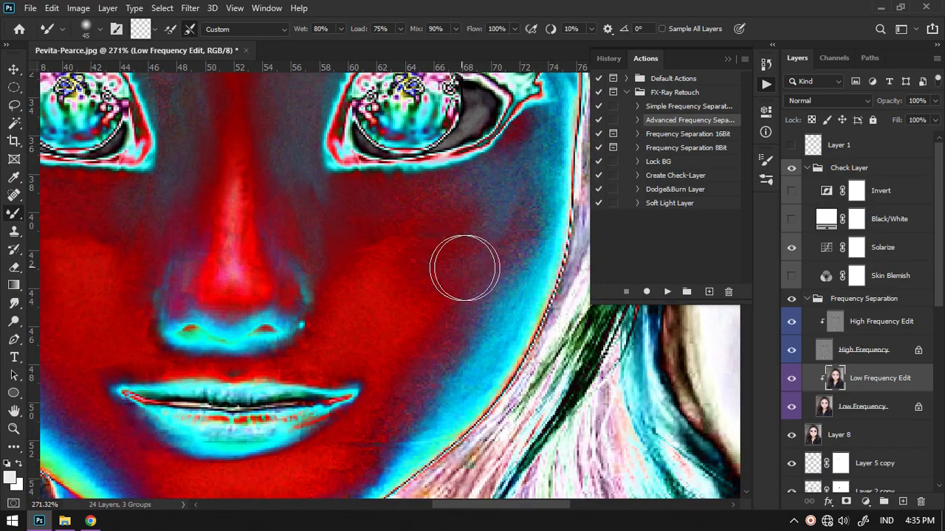
click(841, 329)
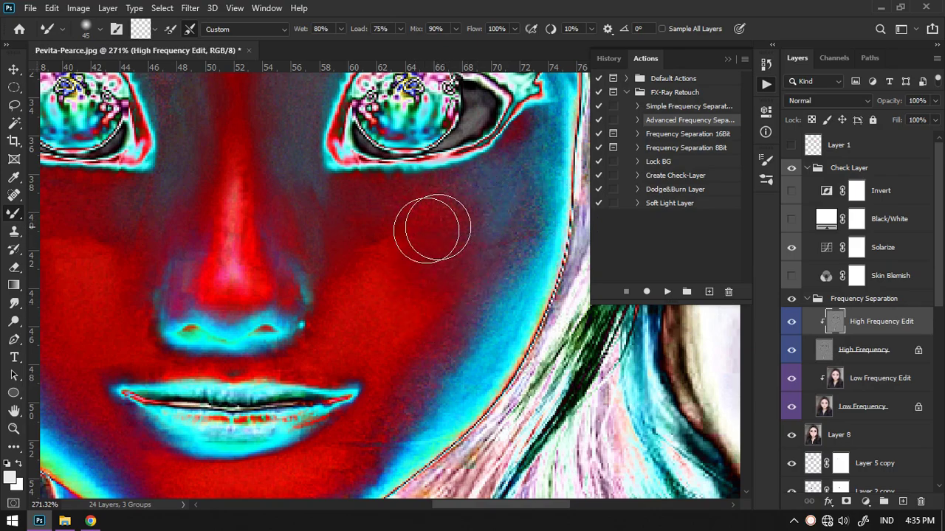
scroll(458, 228, left, 3)
scroll(119, 216, left, 2)
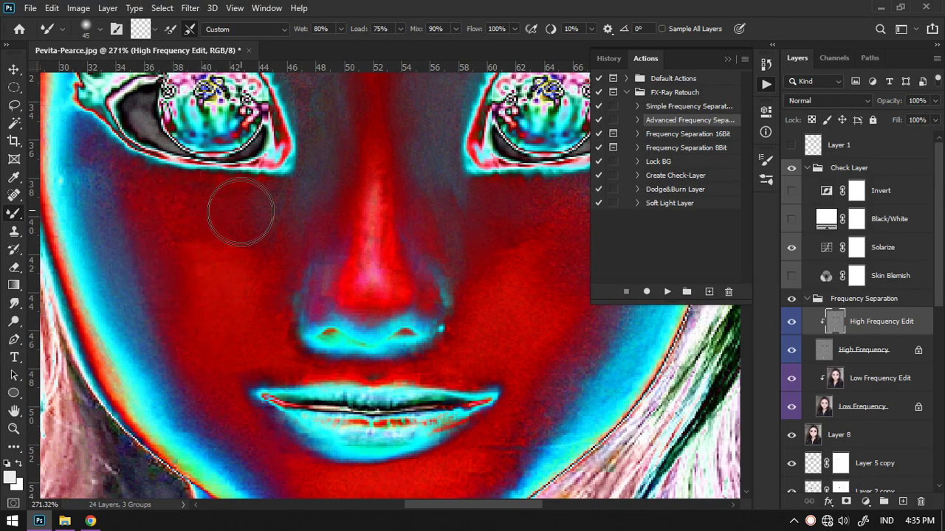
scroll(243, 218, up, 3)
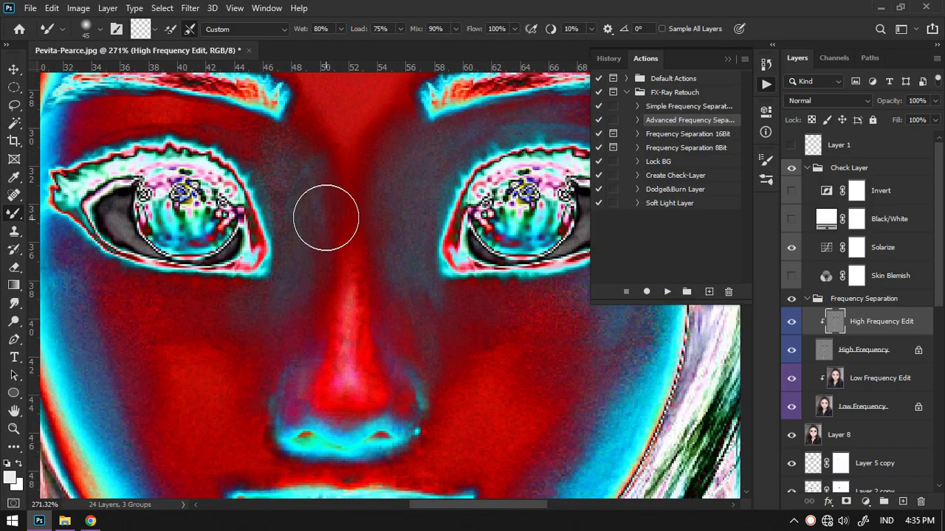
alt+scroll(326, 218, down, 2)
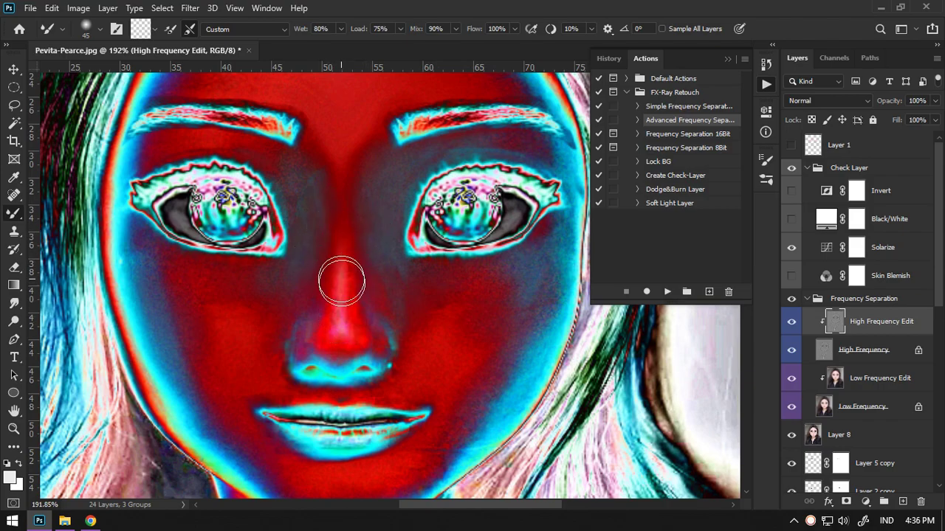
Step: Shrink the mixer brush to 30 and blend the forehead, lower cheek, mouth and chin skin
drag(342, 105, 351, 212)
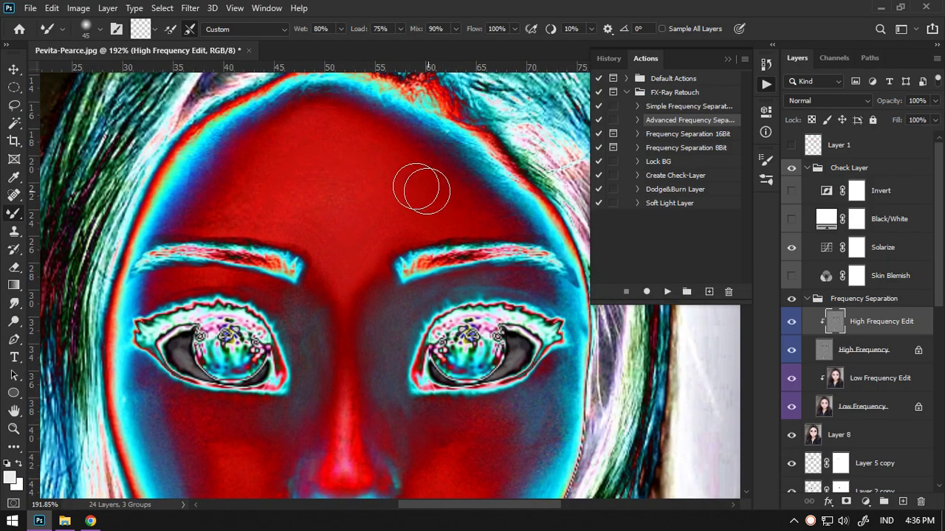
drag(422, 185, 356, 74)
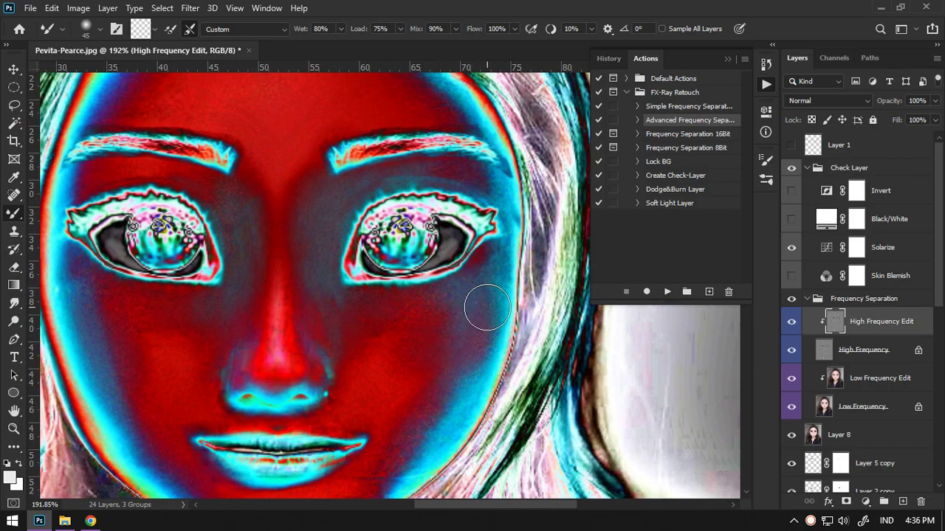
scroll(485, 281, up, 2)
scroll(487, 251, up, 2)
key(bracketleft)
key(bracketleft)
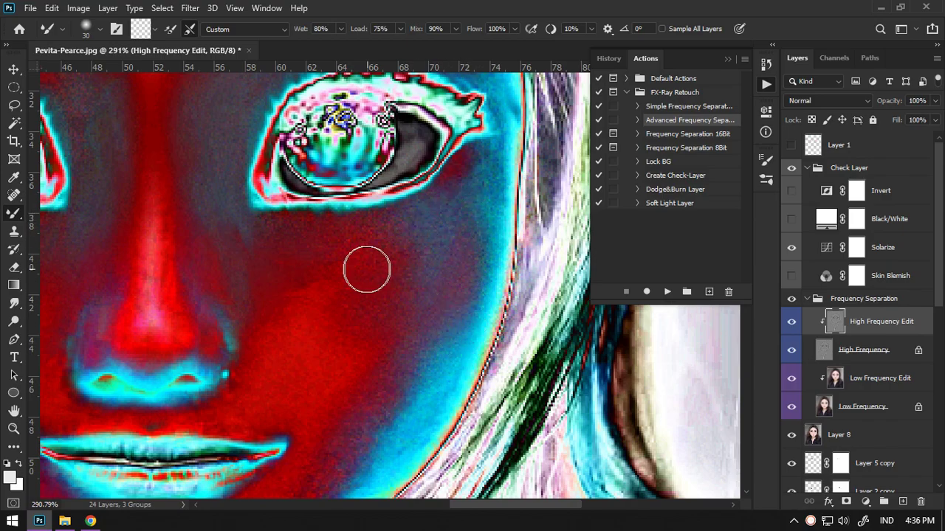
drag(414, 287, 436, 211)
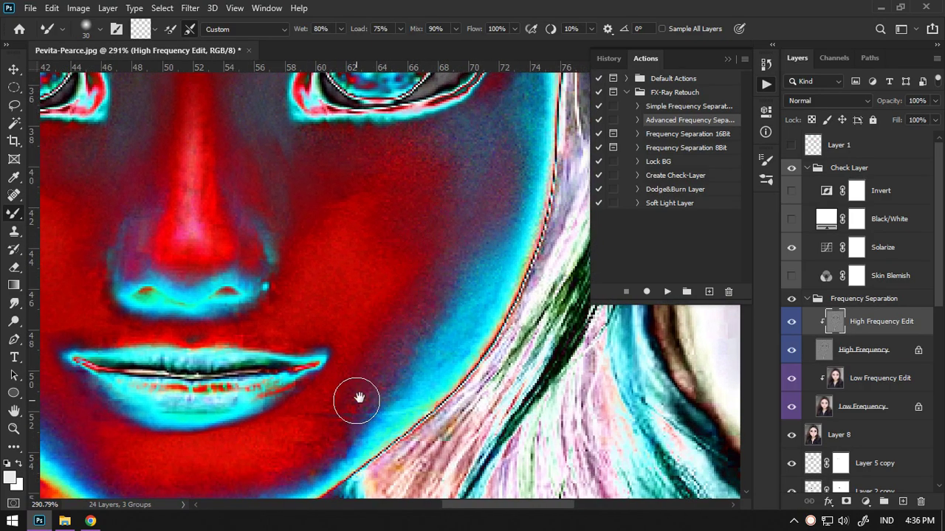
drag(352, 397, 411, 286)
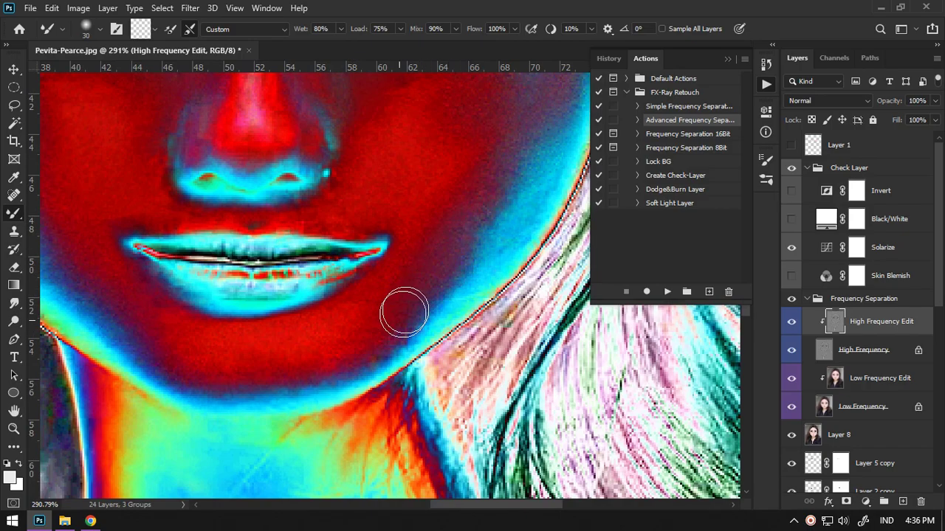
mouse_move(333, 316)
mouse_down()
mouse_move(439, 273)
mouse_move(431, 280)
mouse_up()
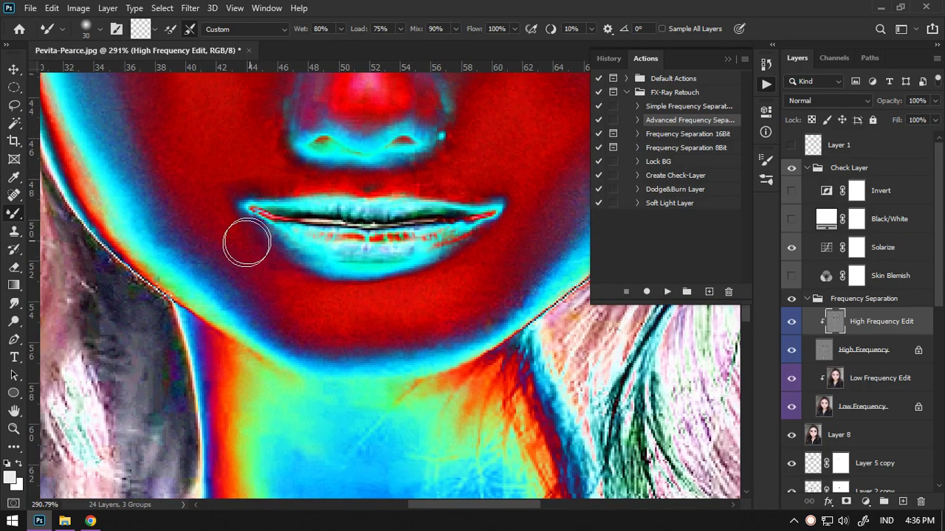
Step: Blend the skin on the left cheek, nose, upper cheeks and between the brows
drag(204, 163, 228, 263)
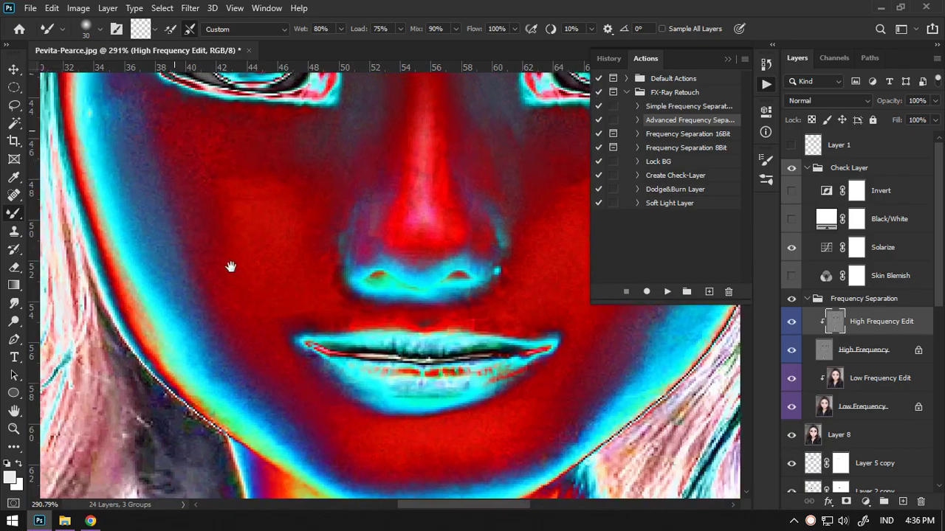
drag(214, 170, 245, 268)
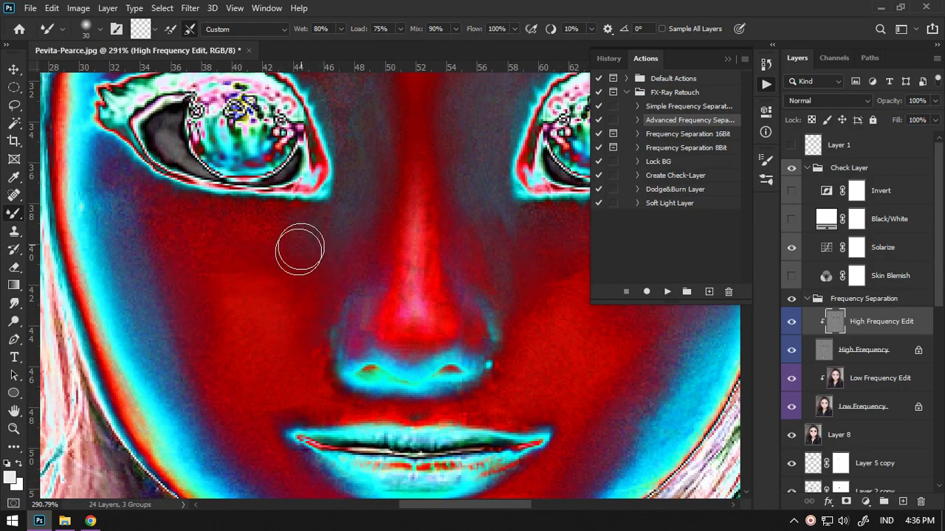
drag(379, 204, 316, 276)
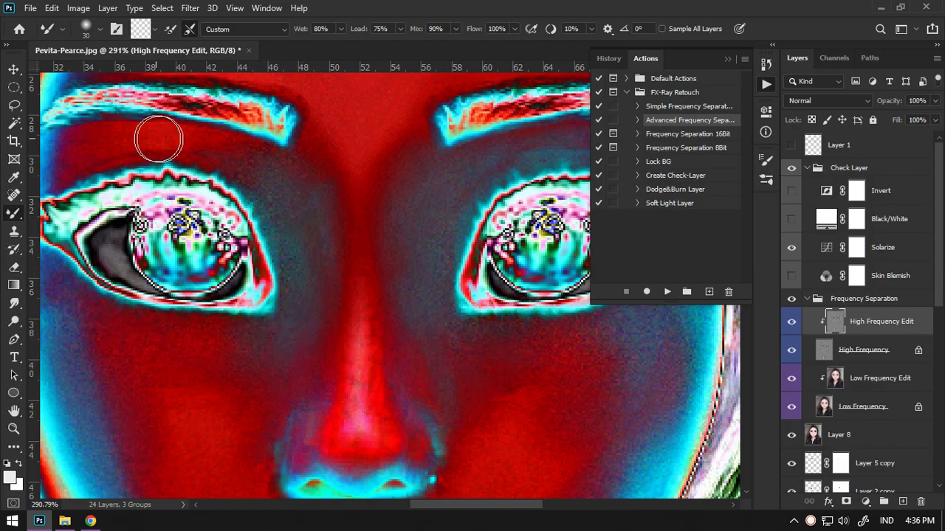
scroll(285, 190, right, 2)
scroll(285, 191, right, 3)
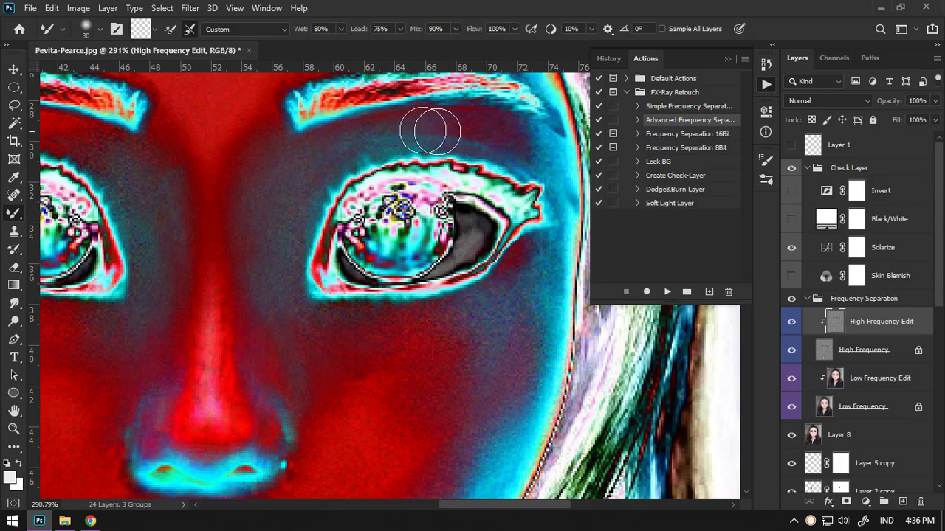
drag(250, 111, 483, 169)
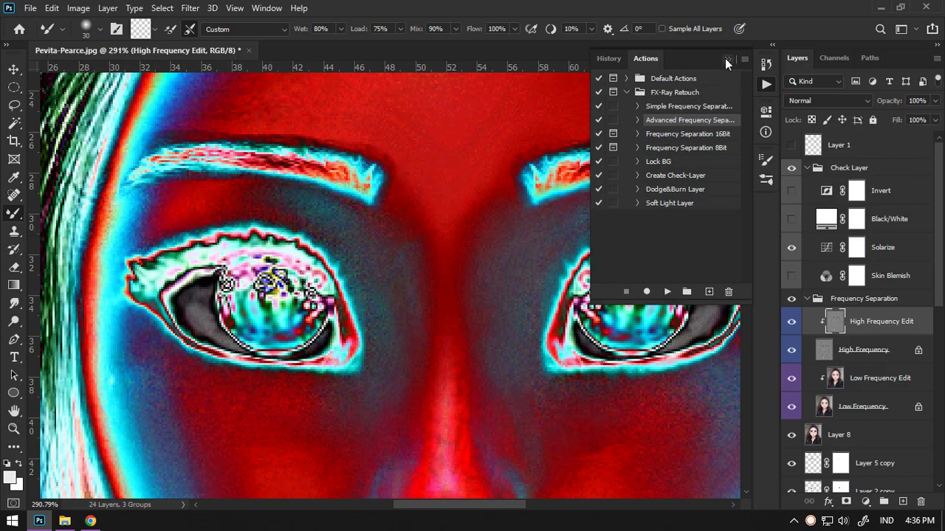
click(724, 58)
scroll(514, 295, down, 3)
scroll(481, 240, up, 3)
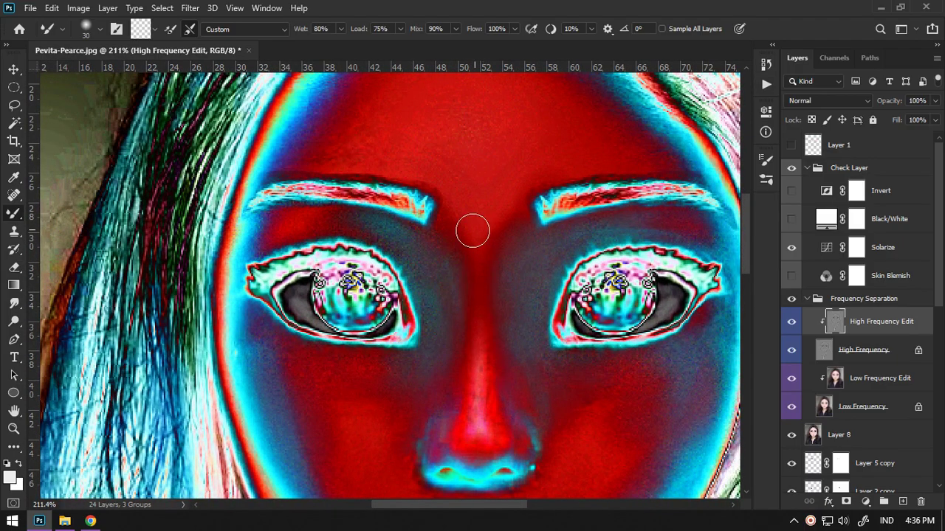
scroll(487, 223, down, 5)
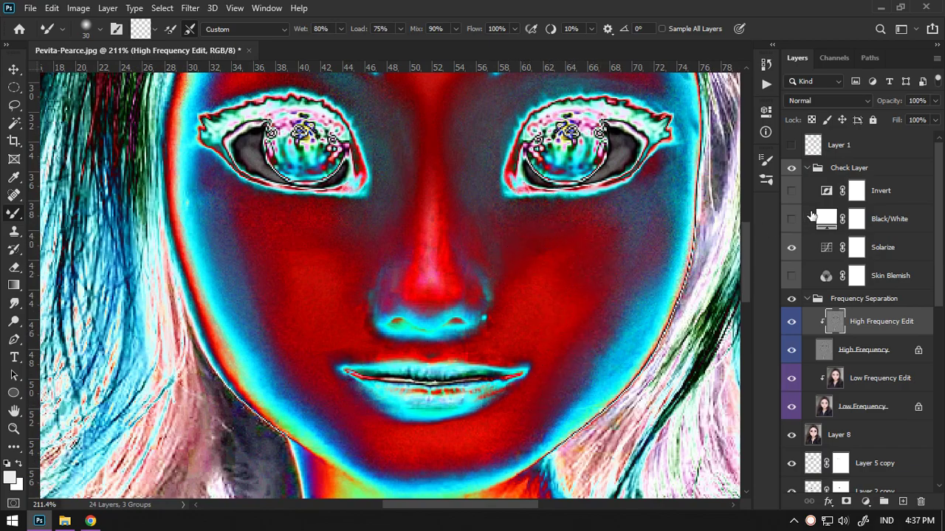
Step: Turn off the Solarize check and zoom in on the eyes, nose and mouth
click(792, 247)
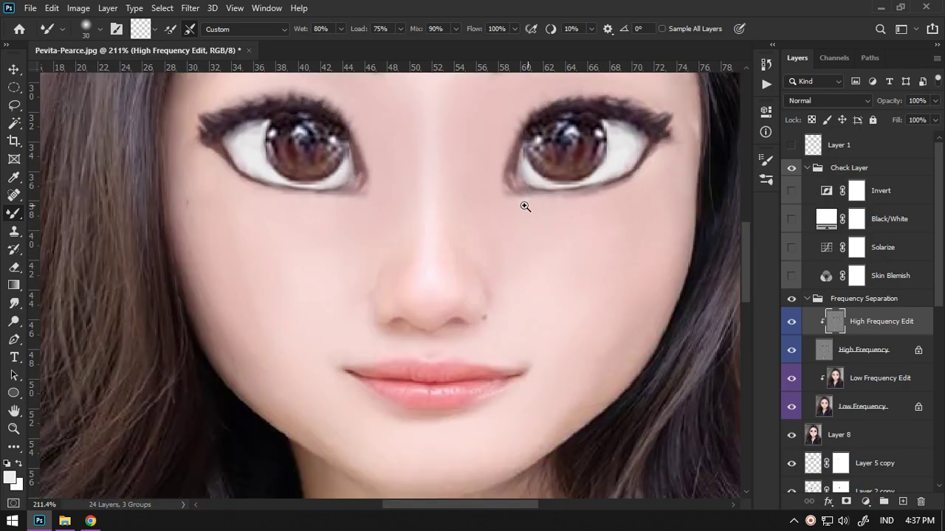
scroll(522, 204, down, 5)
drag(492, 262, 556, 270)
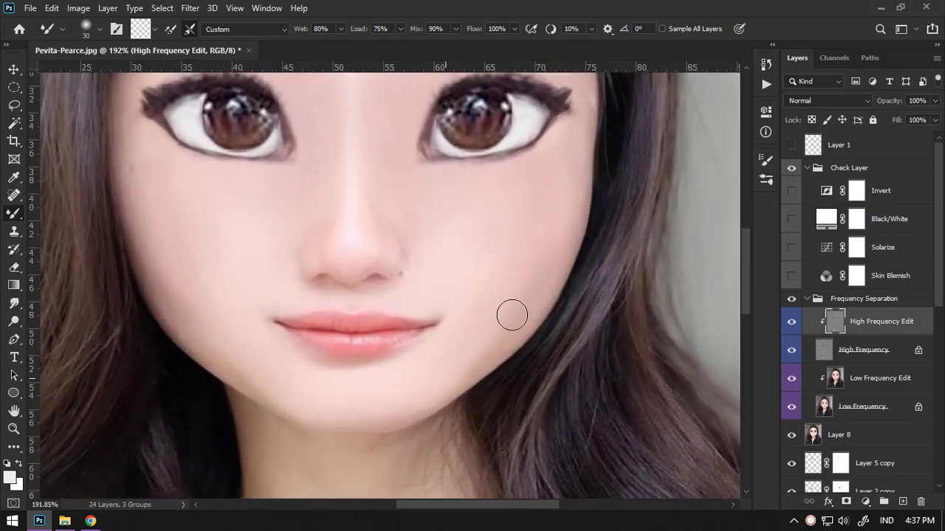
scroll(497, 228, down, 5)
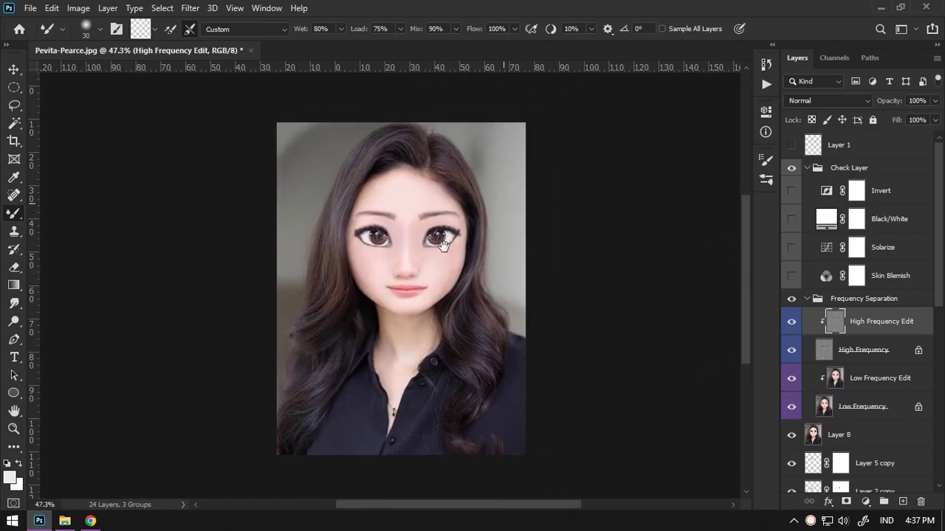
scroll(446, 253, up, 2)
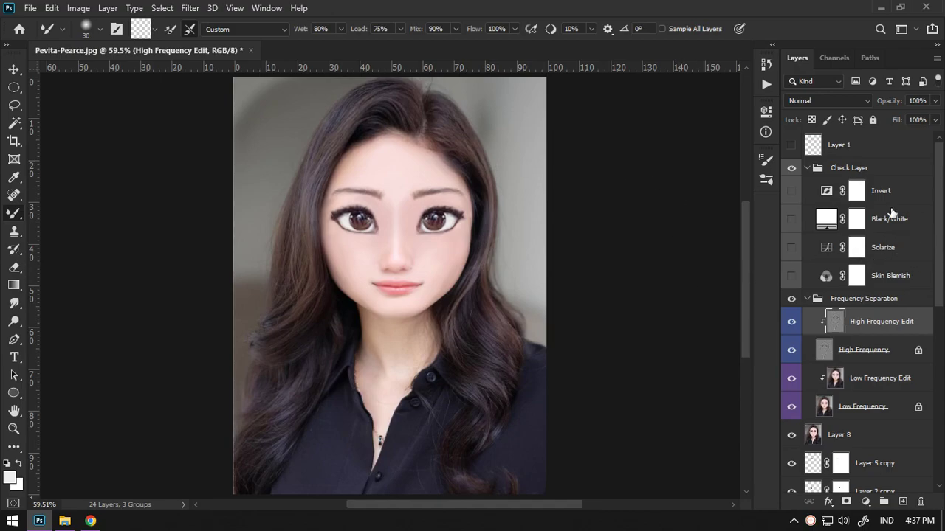
Step: Merge the Check Layer group through Layer 8 into a single Check Layer
click(861, 169)
drag(935, 278, 935, 453)
scroll(886, 303, up, 10)
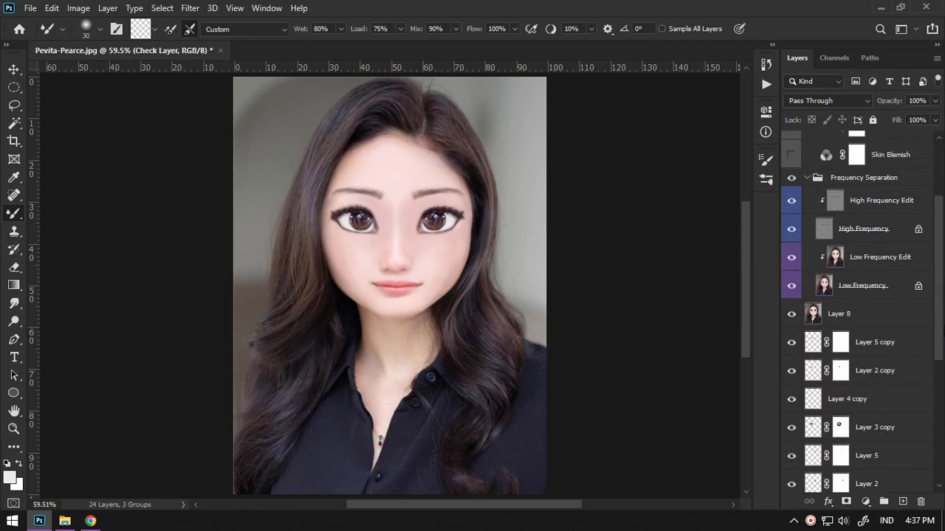
shift+click(885, 318)
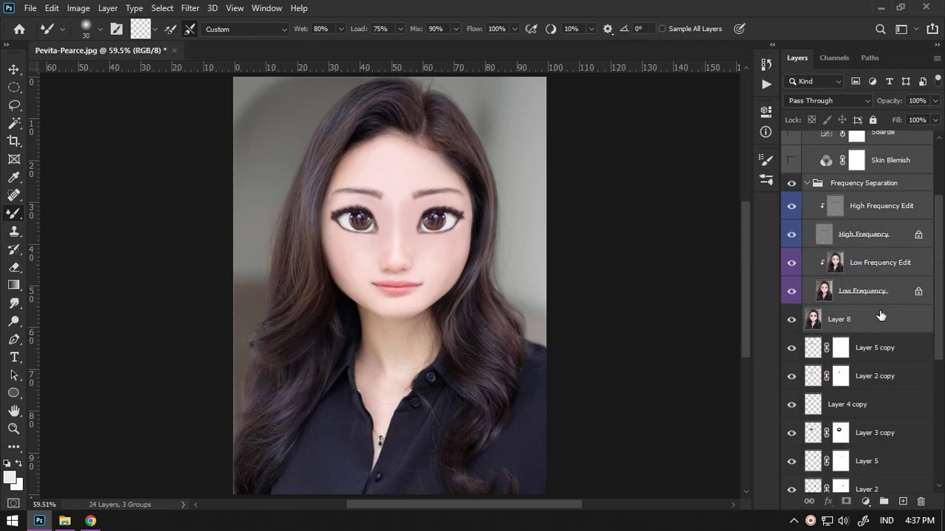
scroll(880, 316, down, 5)
key(Delete)
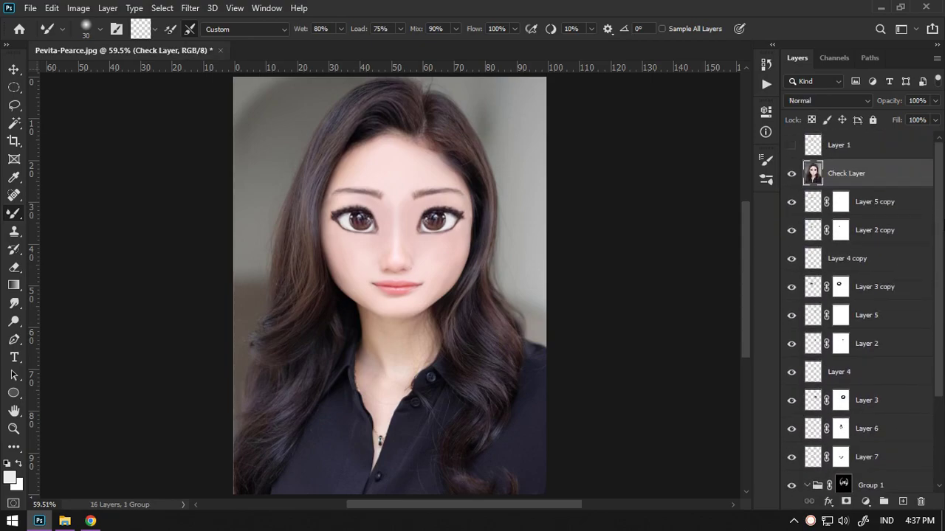
Step: Compare the result against the original Background photo, then restore all layers and zoom on the eyes
alt+click(791, 479)
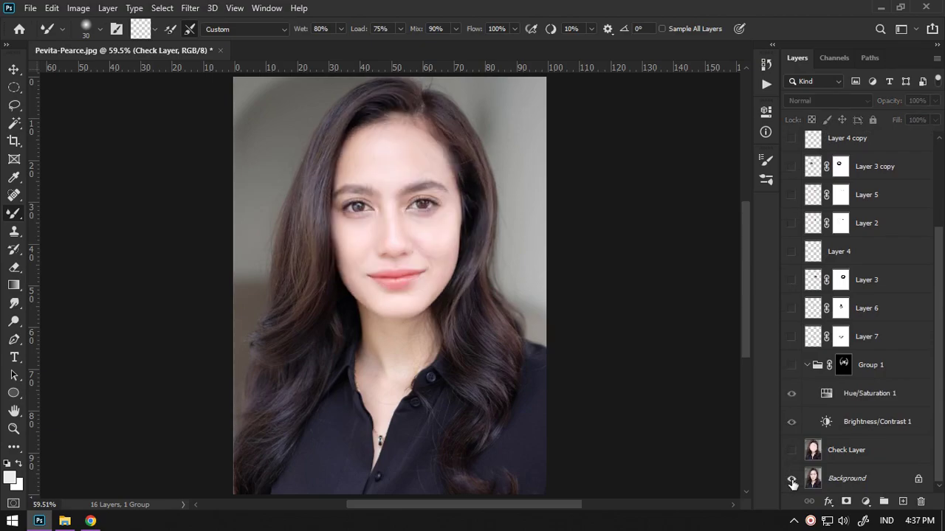
alt+click(791, 479)
alt+click(791, 480)
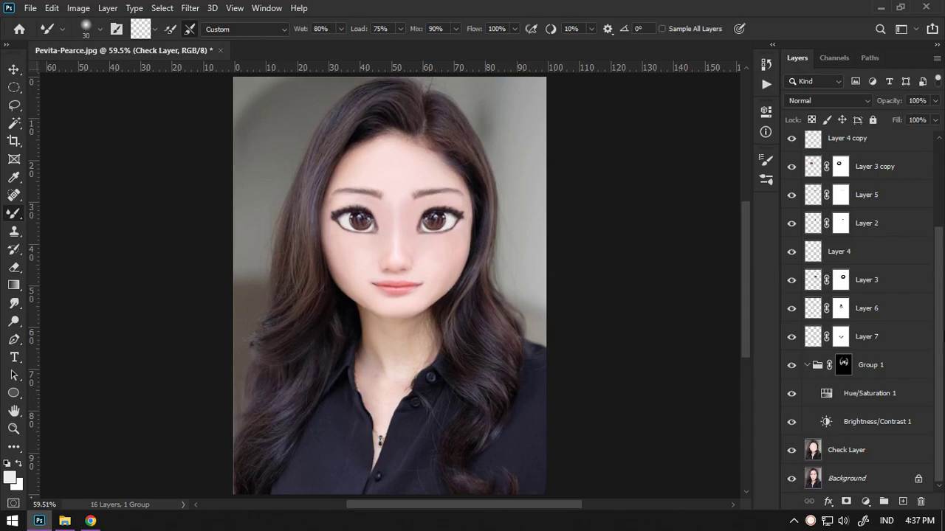
scroll(941, 329, up, 3)
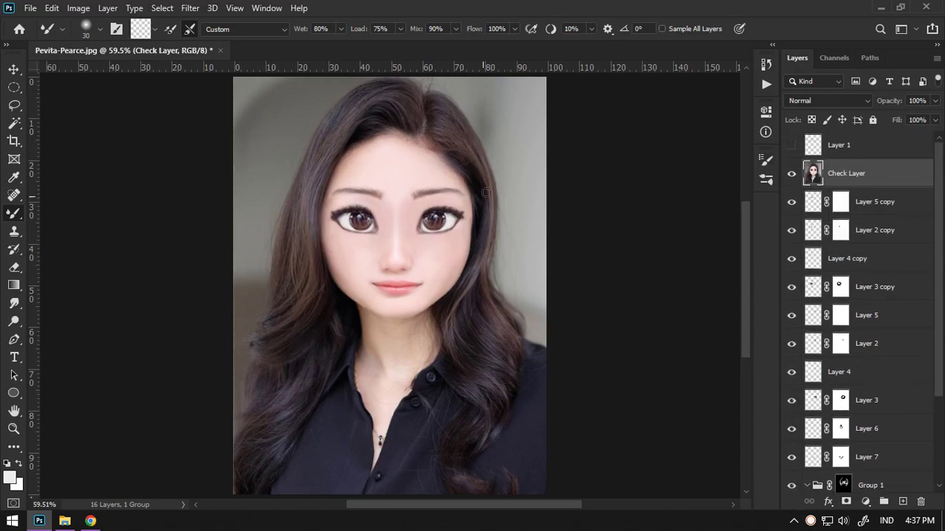
drag(435, 209, 498, 180)
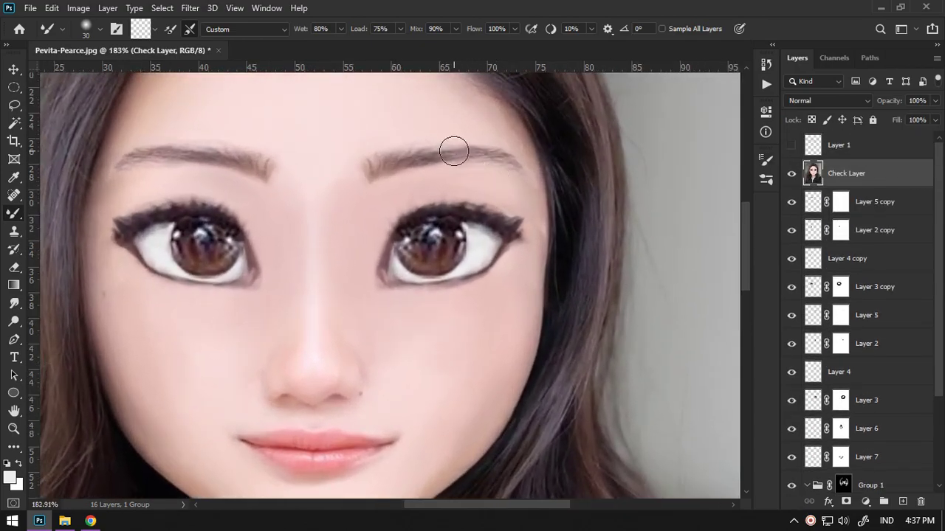
Step: Zoom in closer on the right eyebrow and switch to the regular Brush tool
key(i)
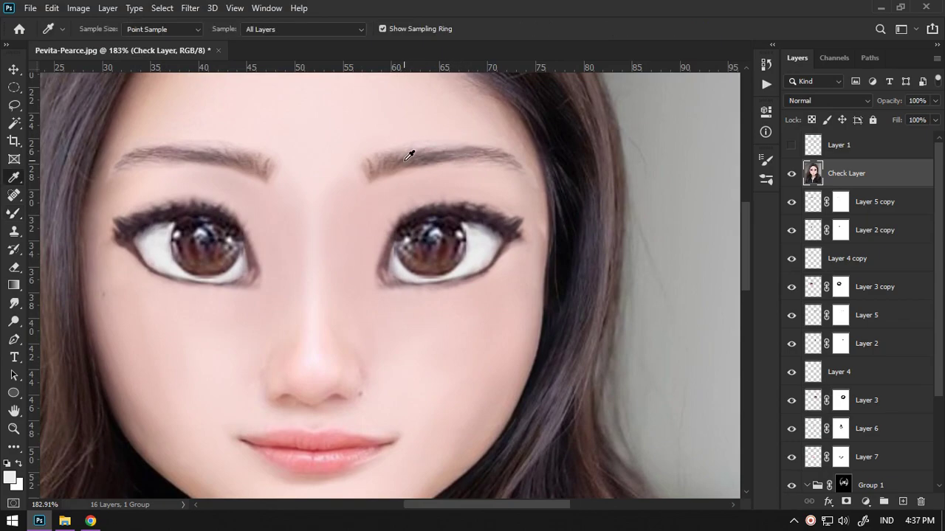
key(v)
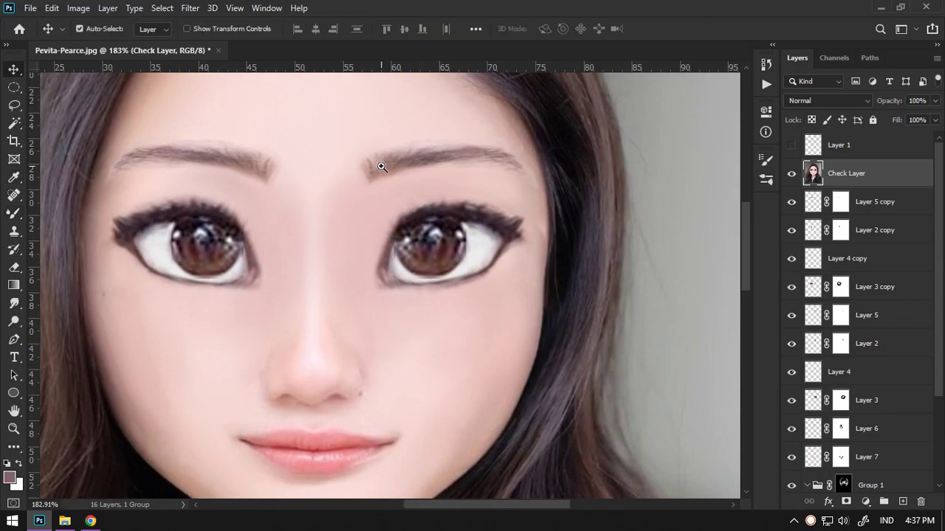
drag(382, 166, 407, 154)
key(b)
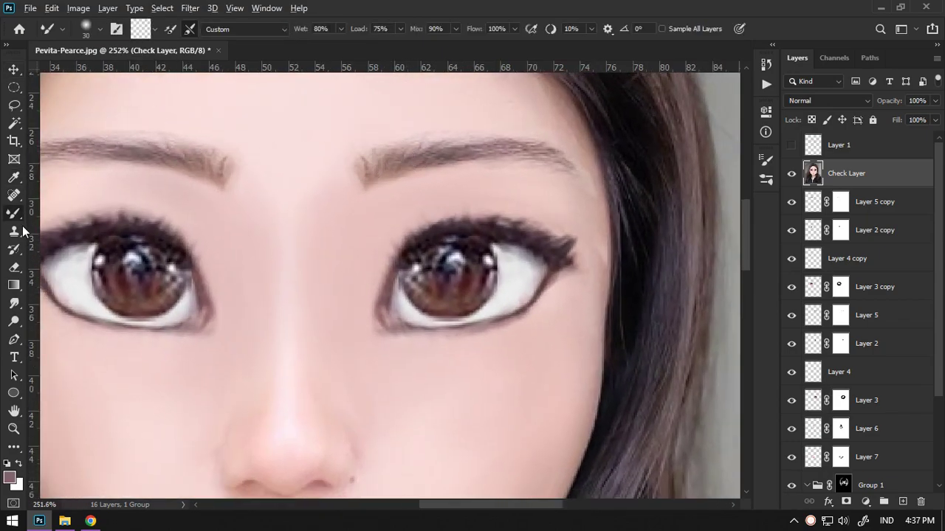
key(shift+b)
key(shift+b)
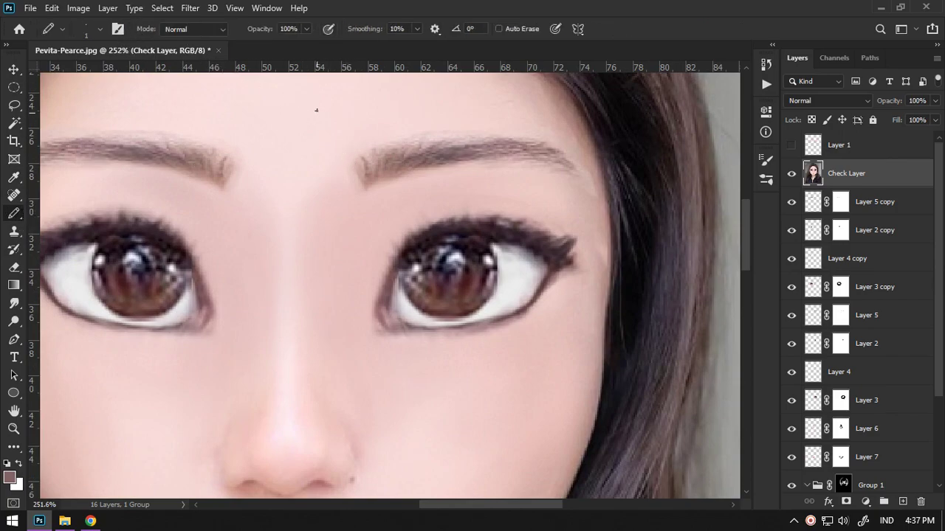
key(shift+b)
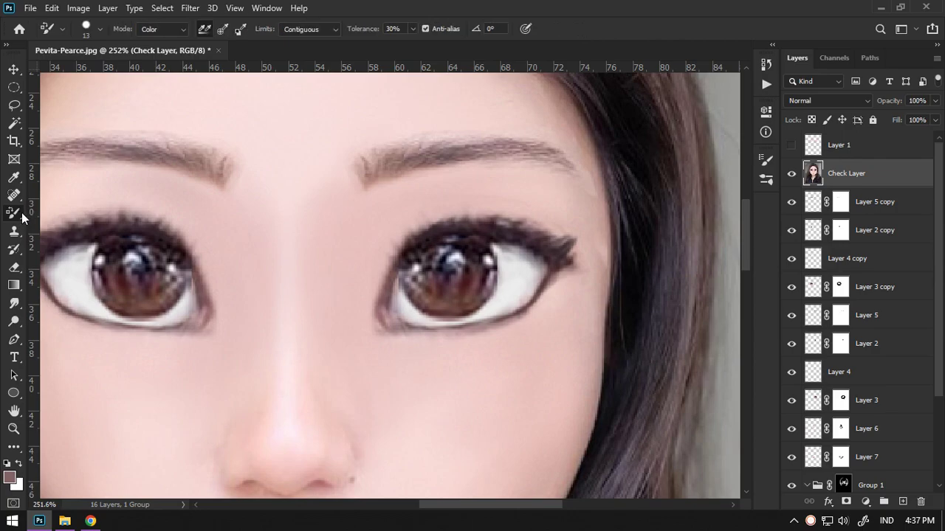
key(shift+b)
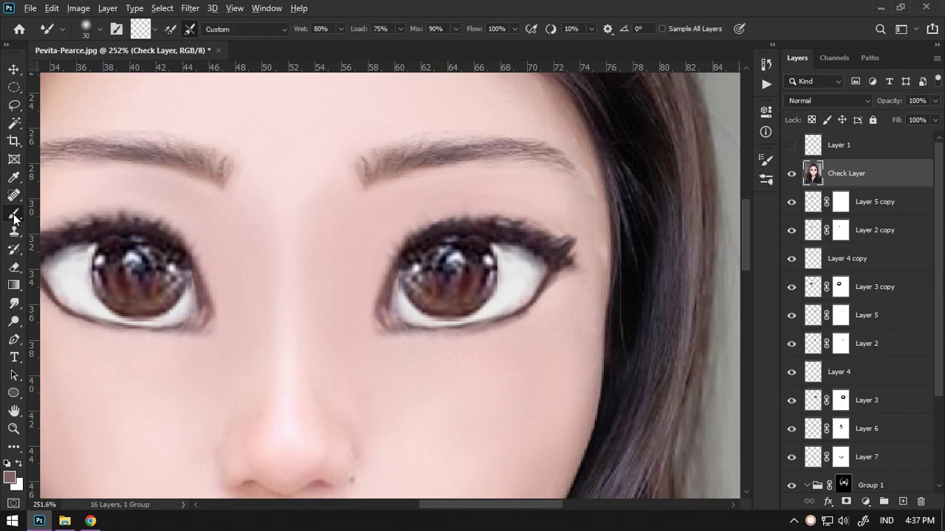
key(shift+b)
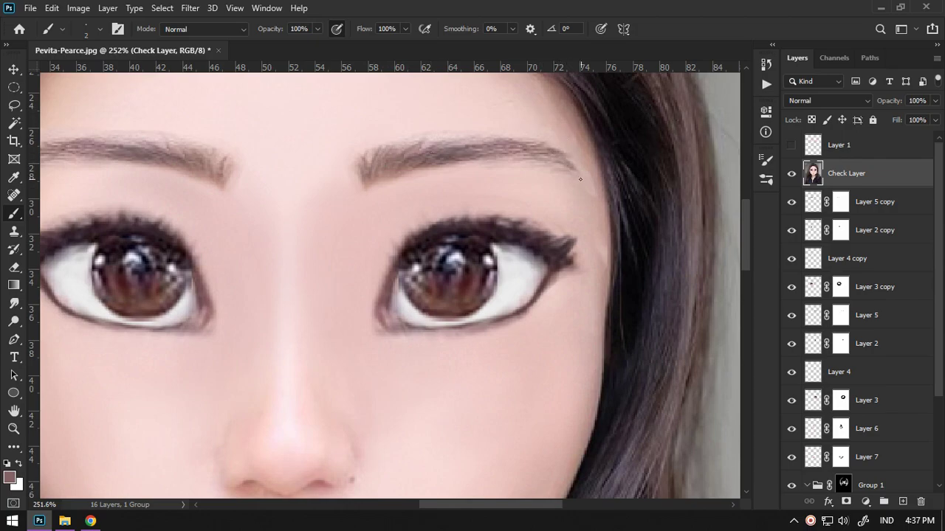
Step: Sample the eyebrow colour and paint fine hair strokes along both brows
alt+click(439, 154)
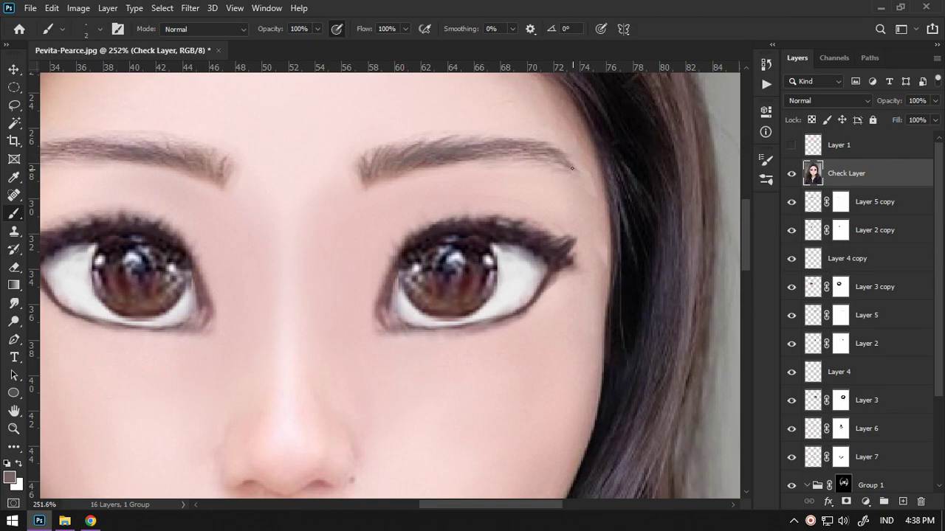
drag(515, 135, 622, 164)
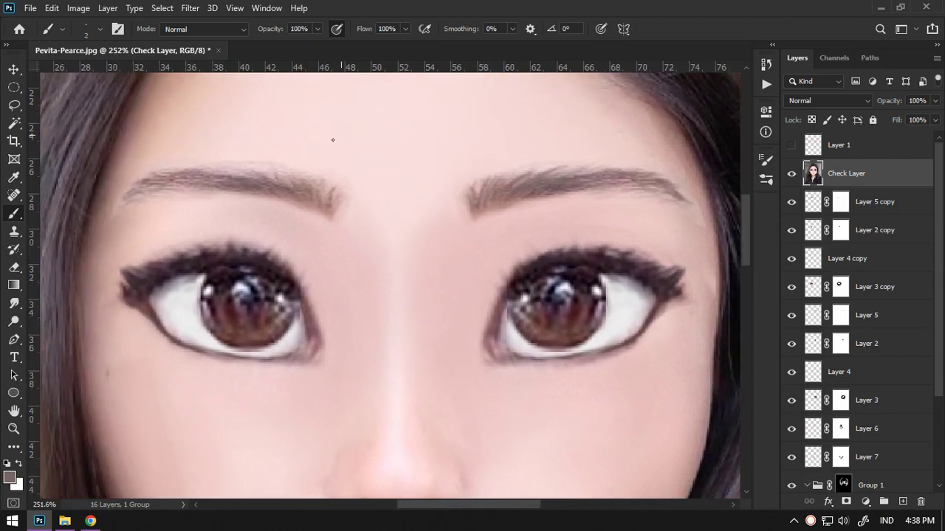
scroll(340, 190, up, 1)
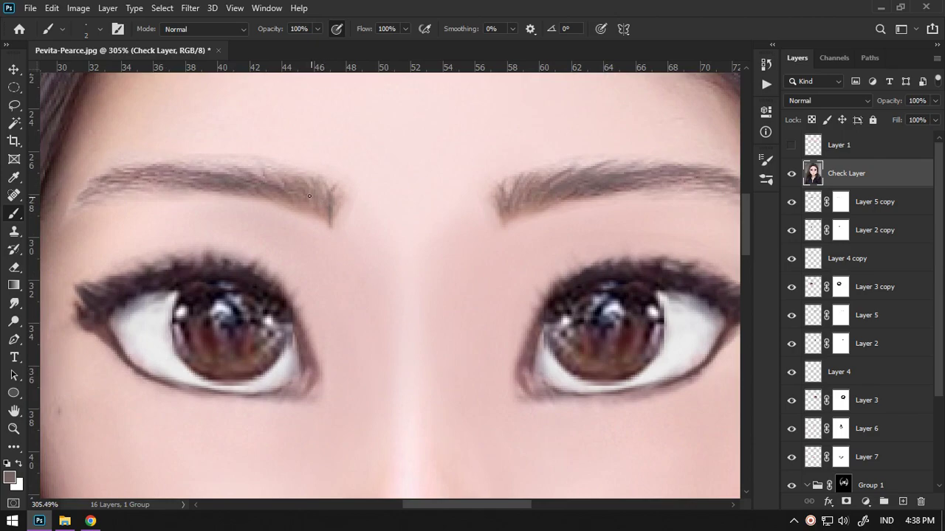
drag(309, 196, 336, 197)
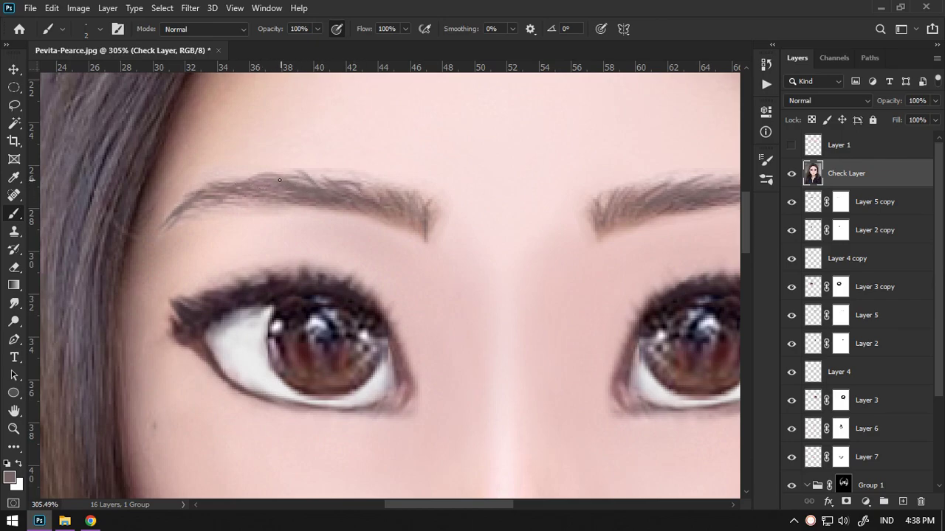
scroll(256, 181, down, 2)
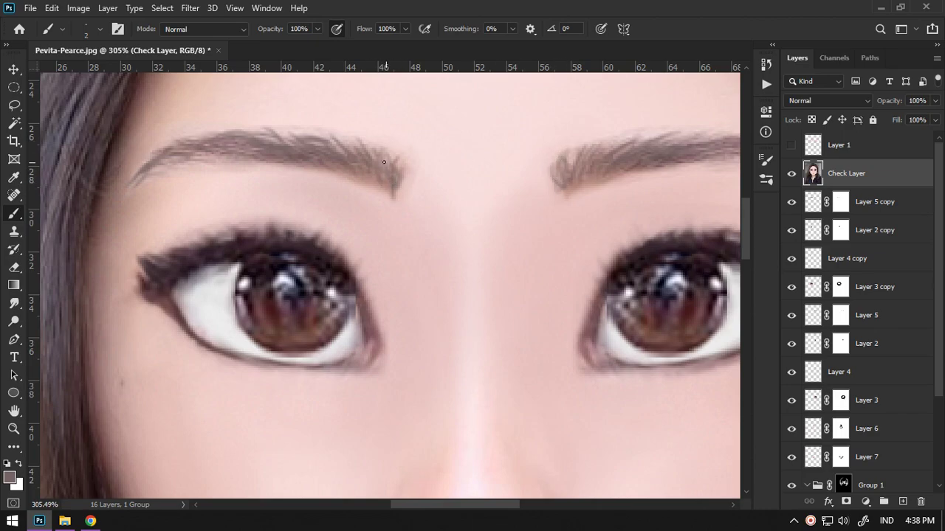
Step: Zoom out until the whole cartoon portrait fits the window
scroll(404, 172, down, 5)
scroll(477, 135, up, 1)
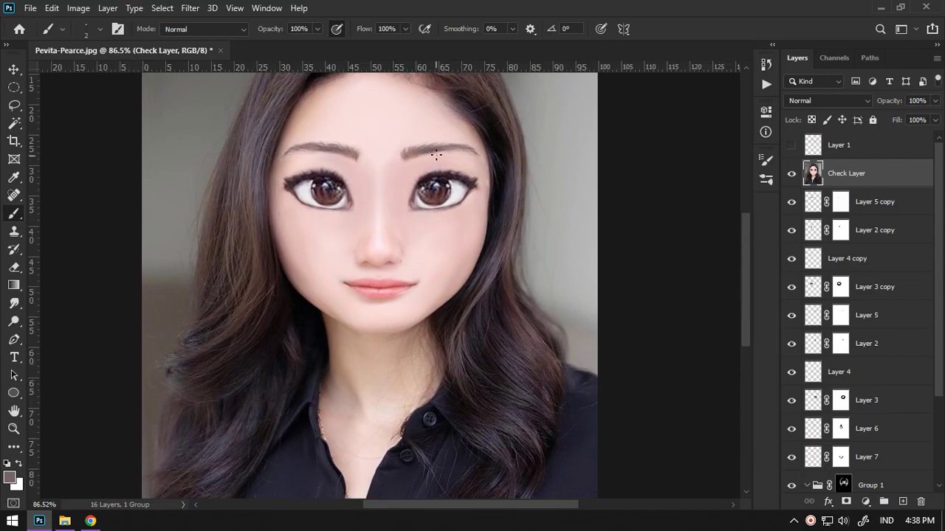
scroll(441, 156, down, 1)
scroll(417, 160, down, 2)
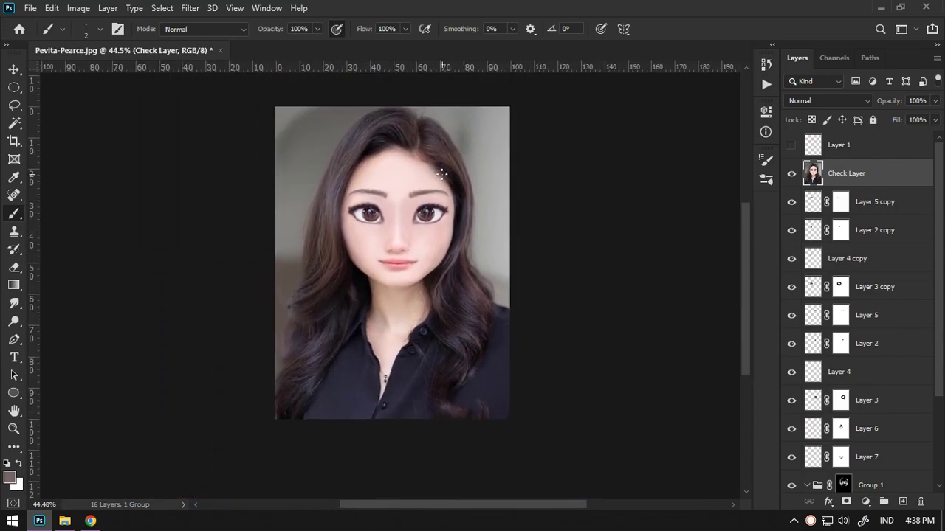
scroll(443, 177, up, 1)
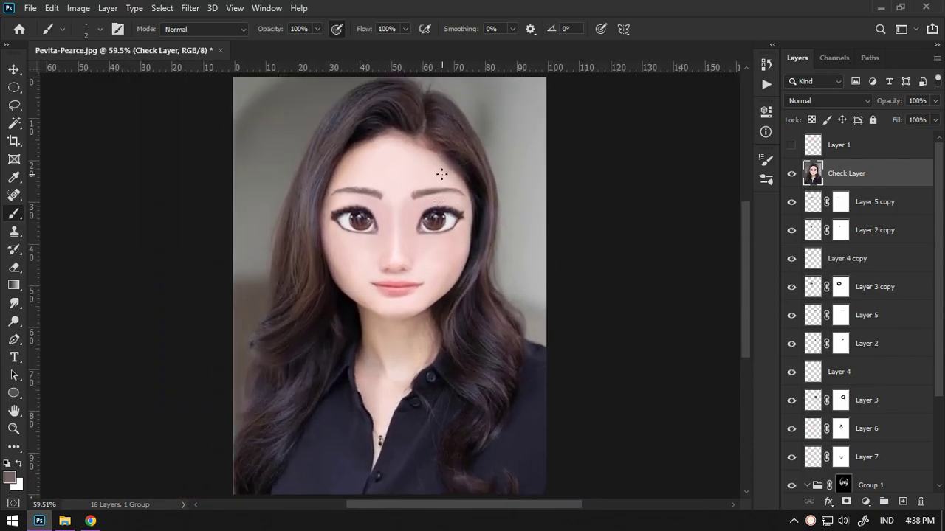